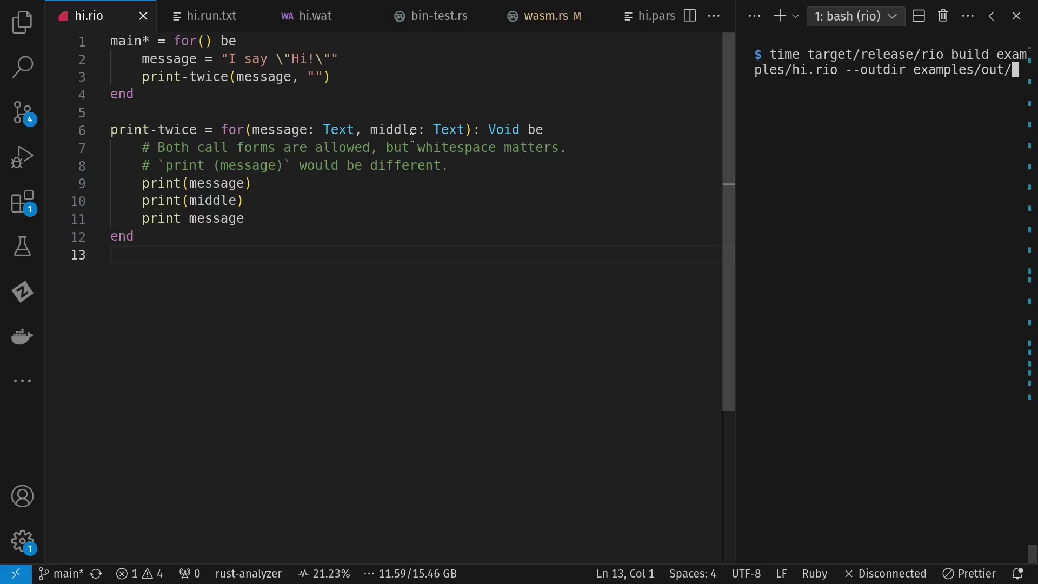
- Highlight the print calls inside print-twice in hi.rio while the build command waits in the terminal
mouse_move(143, 183)
mouse_down()
mouse_move(245, 183)
mouse_move(206, 201)
mouse_move(143, 202)
mouse_move(252, 218)
mouse_up()
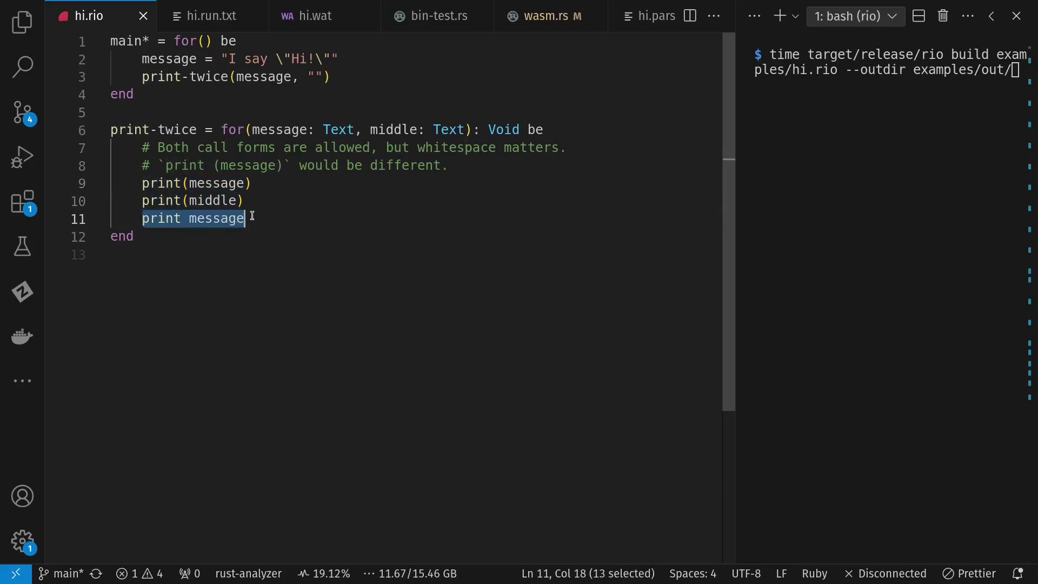
- Build hi.rio into examples/out and run hi.wasm in wasmer, printing the greeting twice
click(405, 254)
click(893, 243)
key(Return)
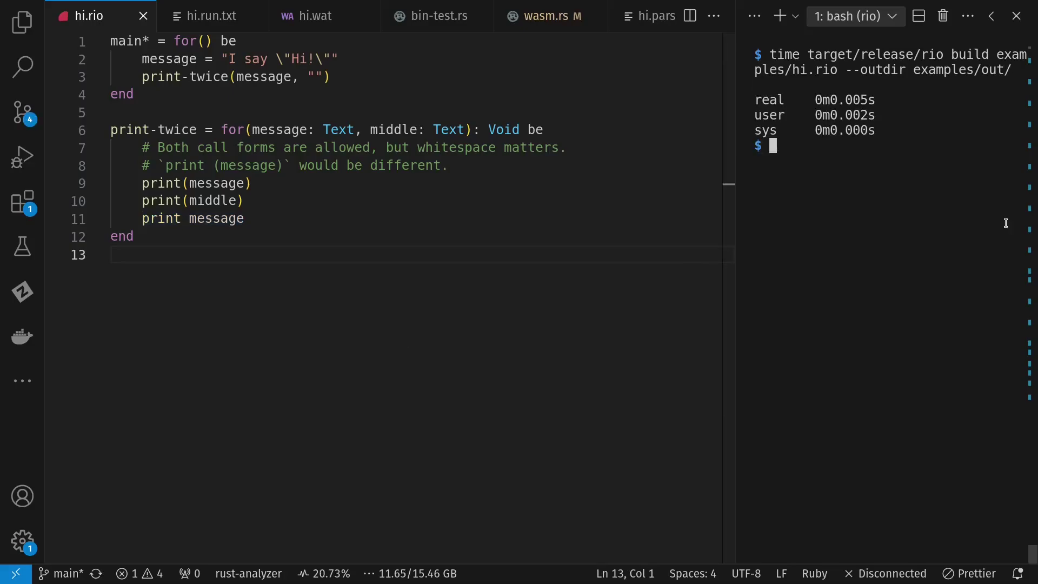
key(Up)
key(Up)
key(Return)
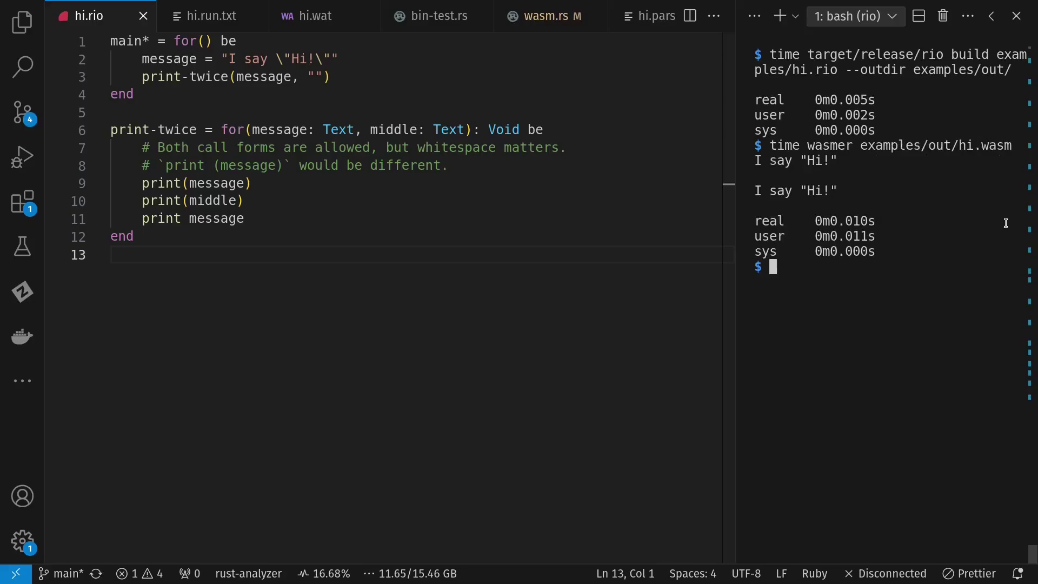
- Pass "---" as the middle string on line 3 of hi.rio, save, and rerun the stale hi.wasm
click(316, 76)
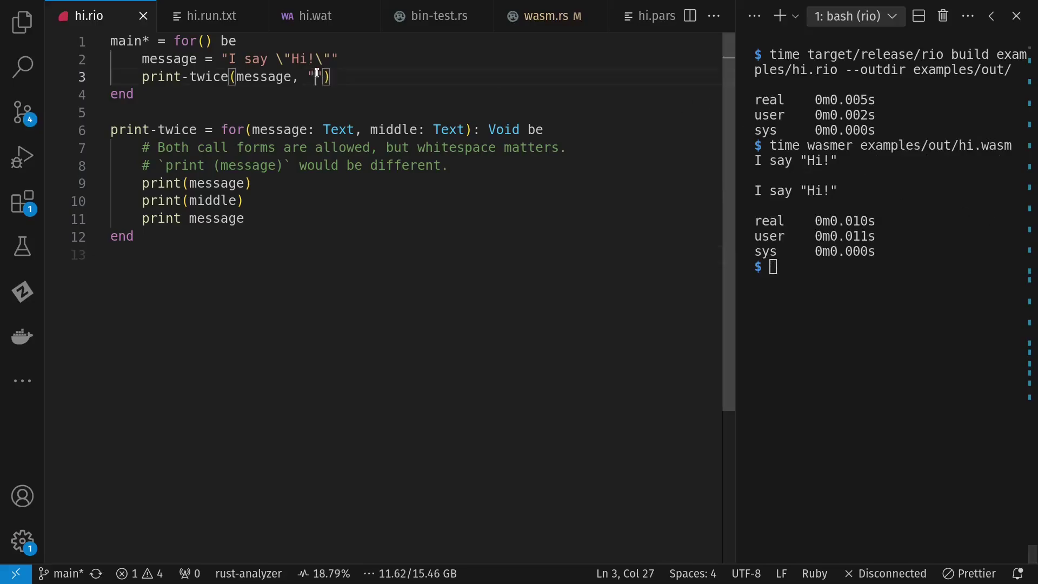
text(---)
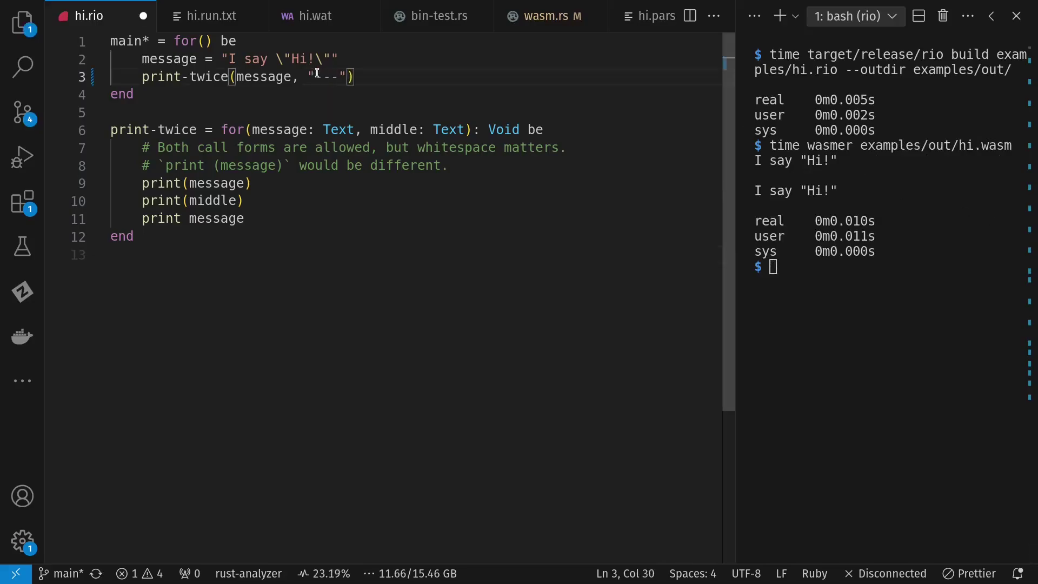
key(ctrl+s)
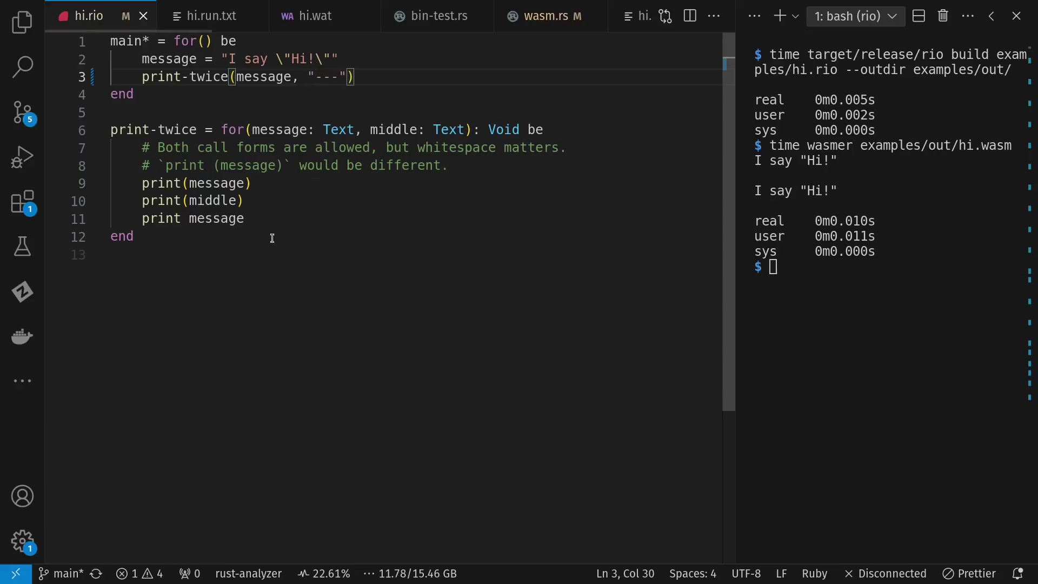
click(272, 255)
click(934, 282)
key(Up)
key(Return)
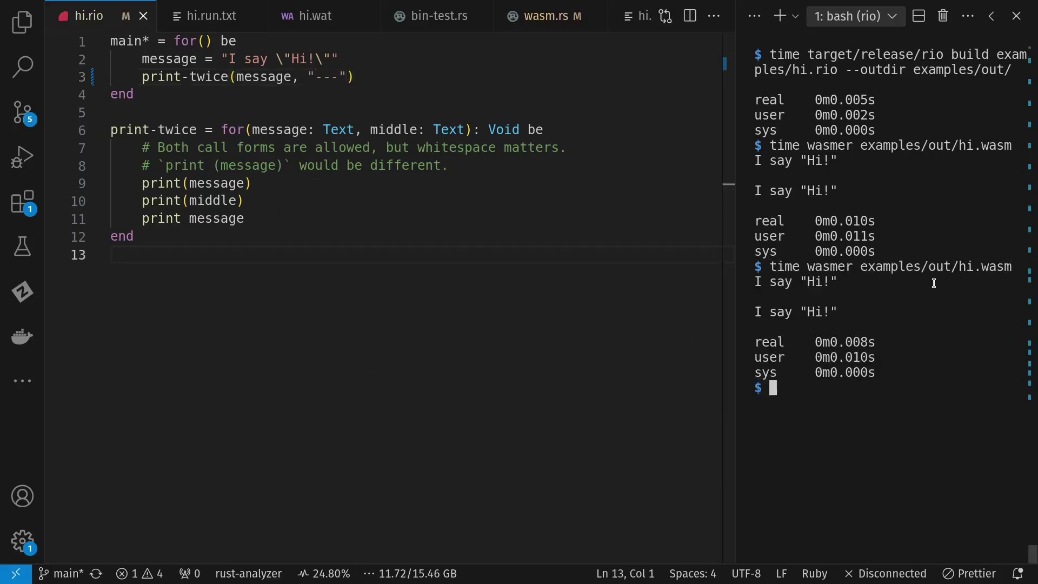
- Rebuild hi.rio and rerun hi.wasm so "---" prints between the two greeting lines
key(Up)
key(Up)
key(Return)
key(Up)
key(Up)
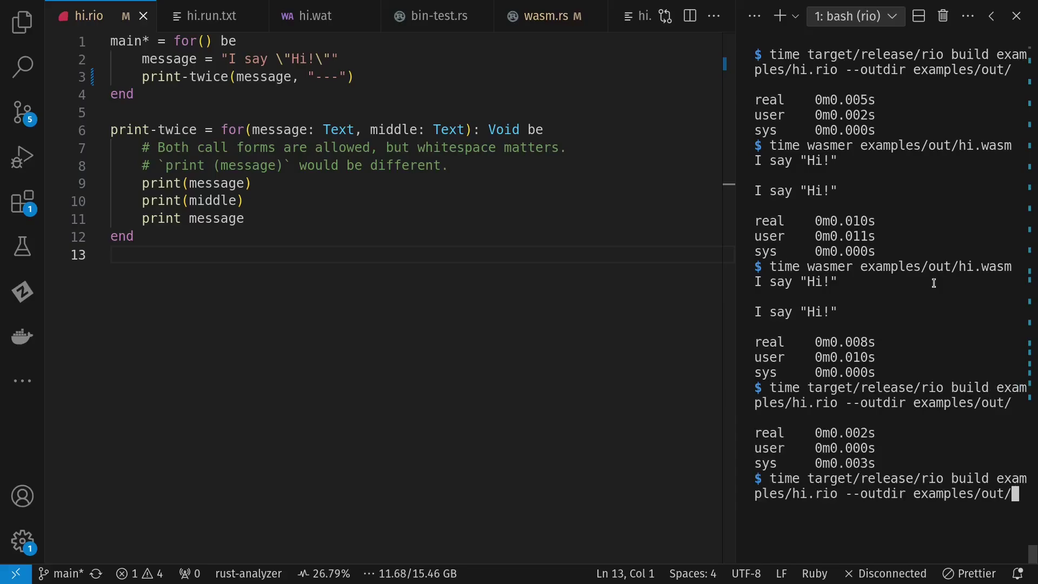
key(Down)
key(Return)
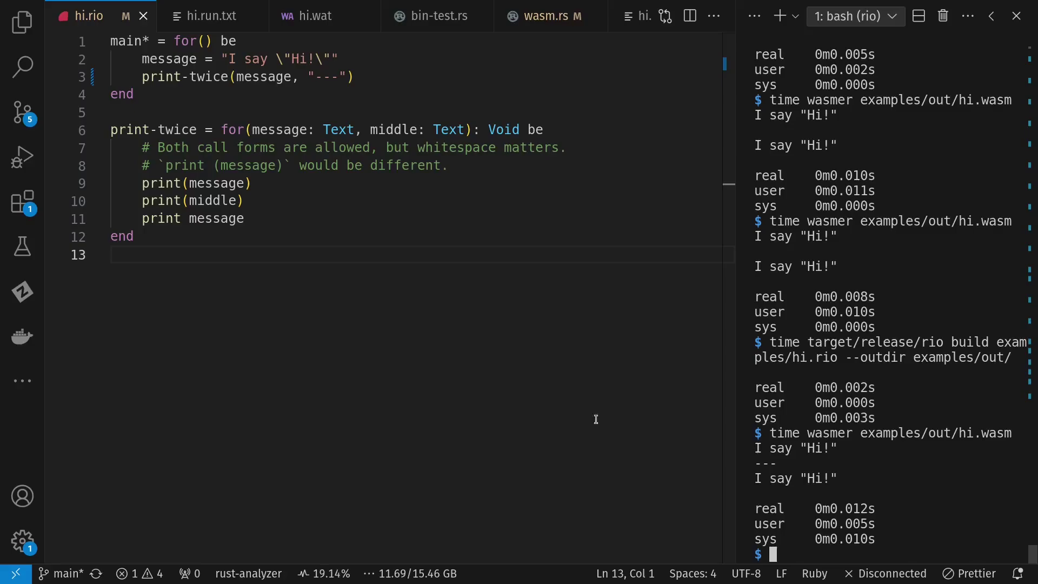
- Review hi.run.txt's node size 20, tree length and Types block, then show the generated hi.wat
click(211, 15)
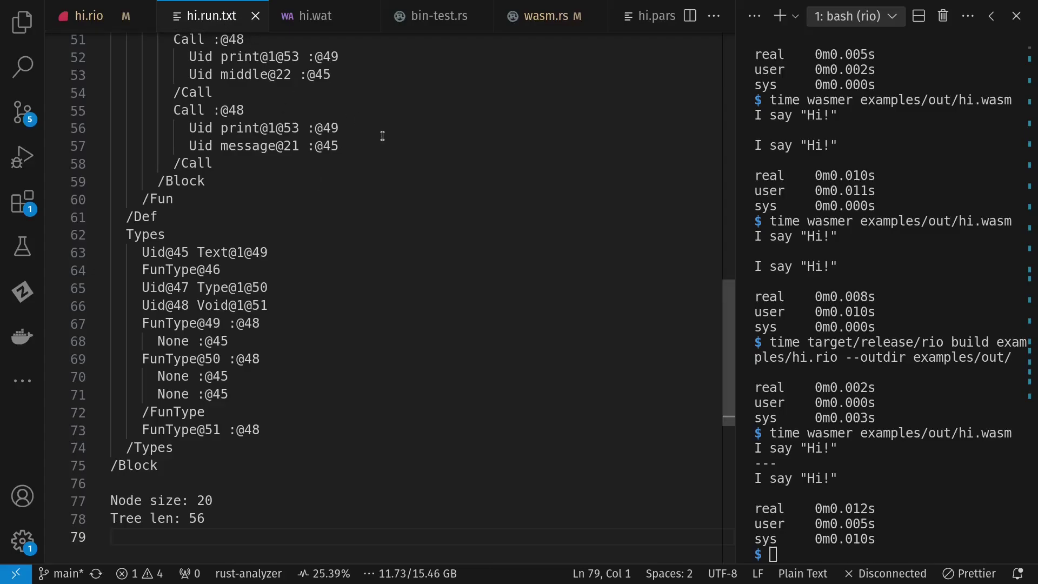
drag(114, 483, 153, 534)
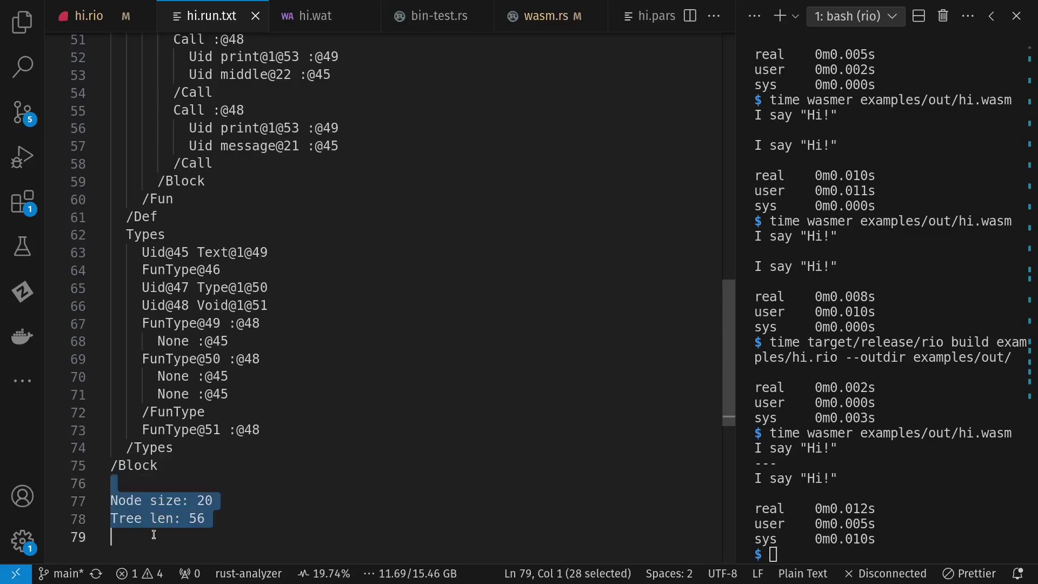
double_click(203, 500)
mouse_move(82, 260)
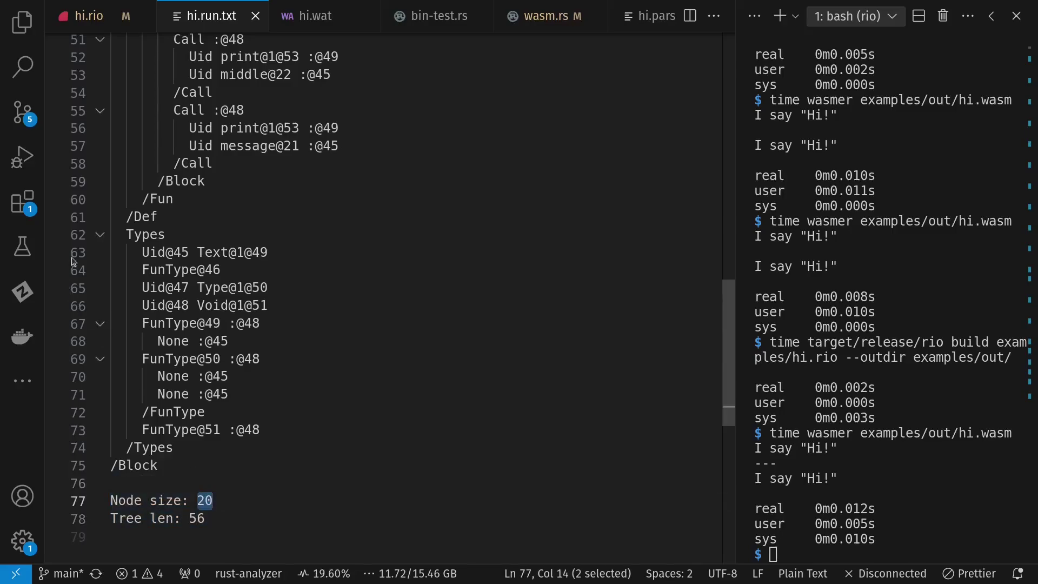
drag(125, 234, 74, 458)
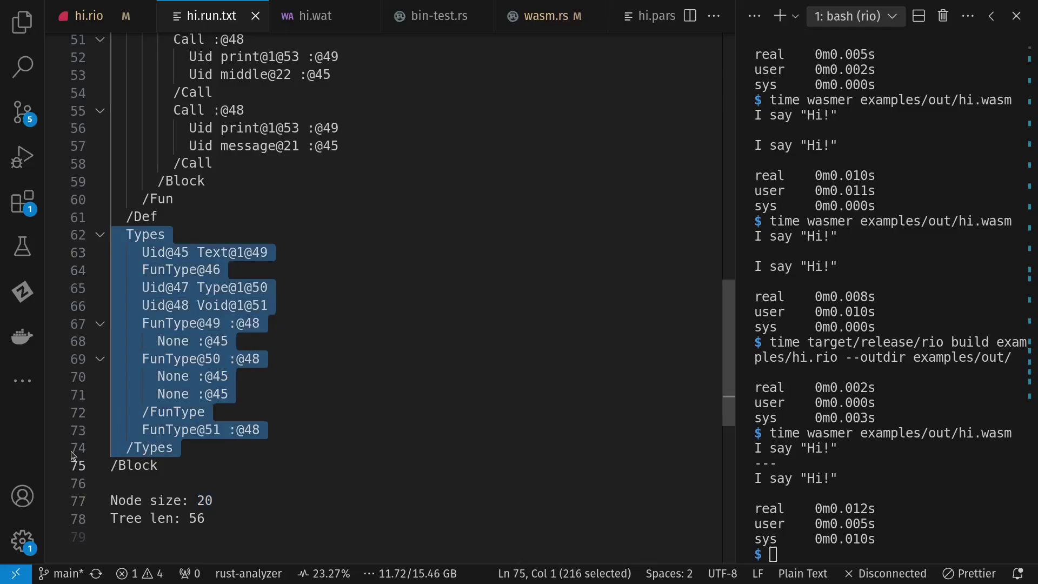
click(315, 15)
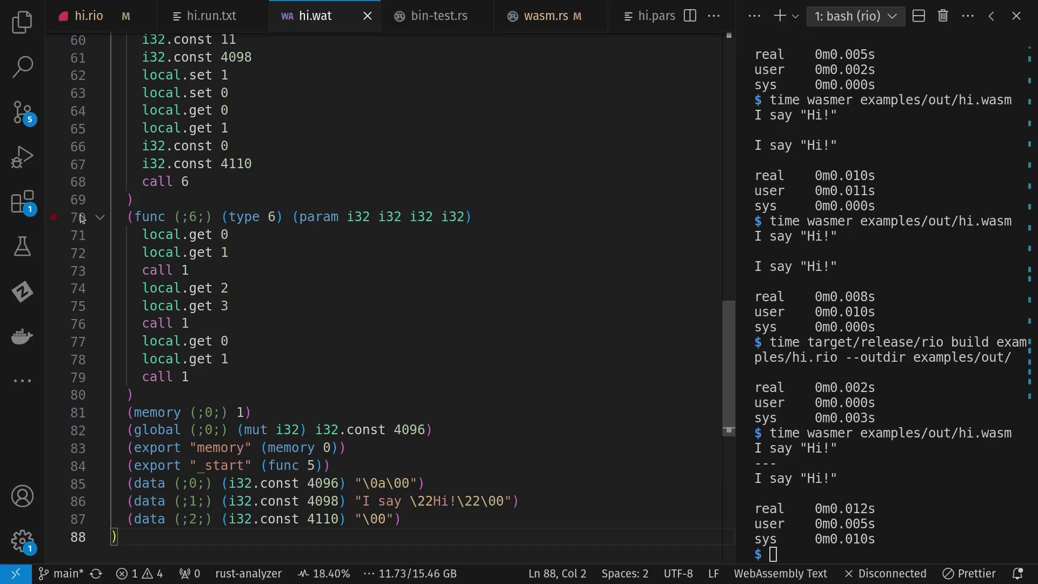
drag(81, 217, 90, 377)
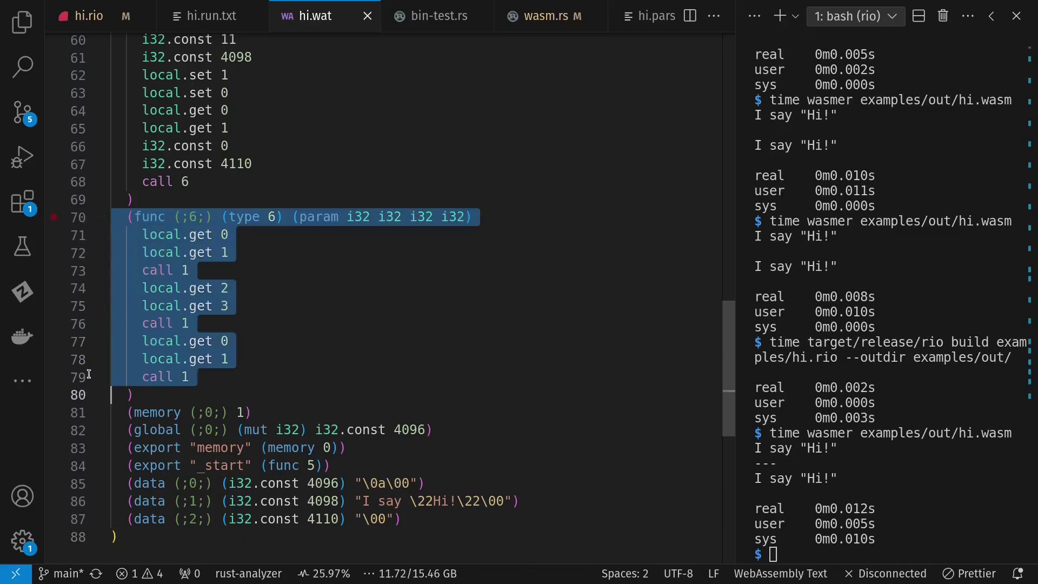
click(361, 217)
double_click(357, 217)
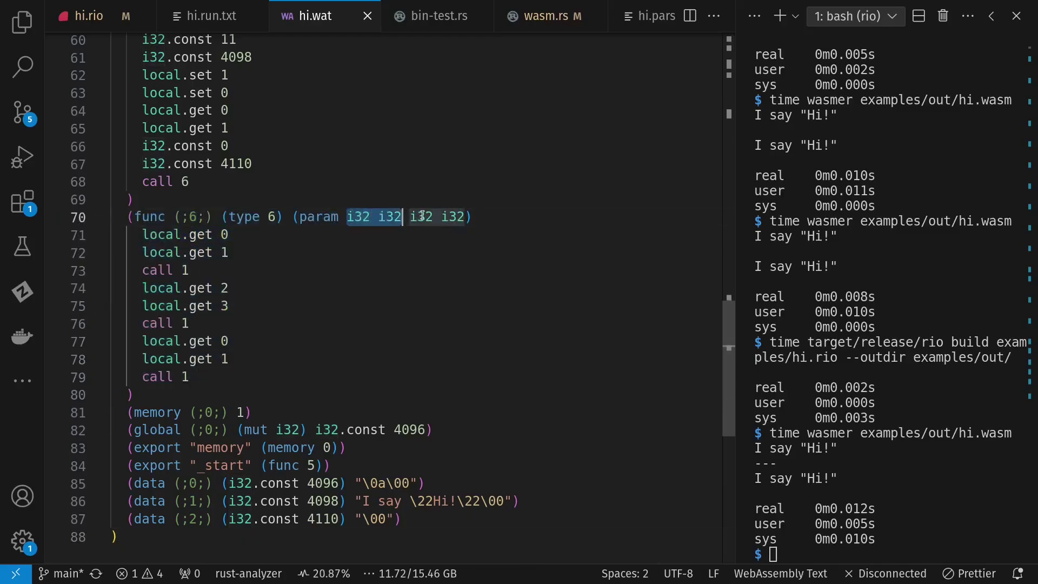
drag(410, 217, 464, 217)
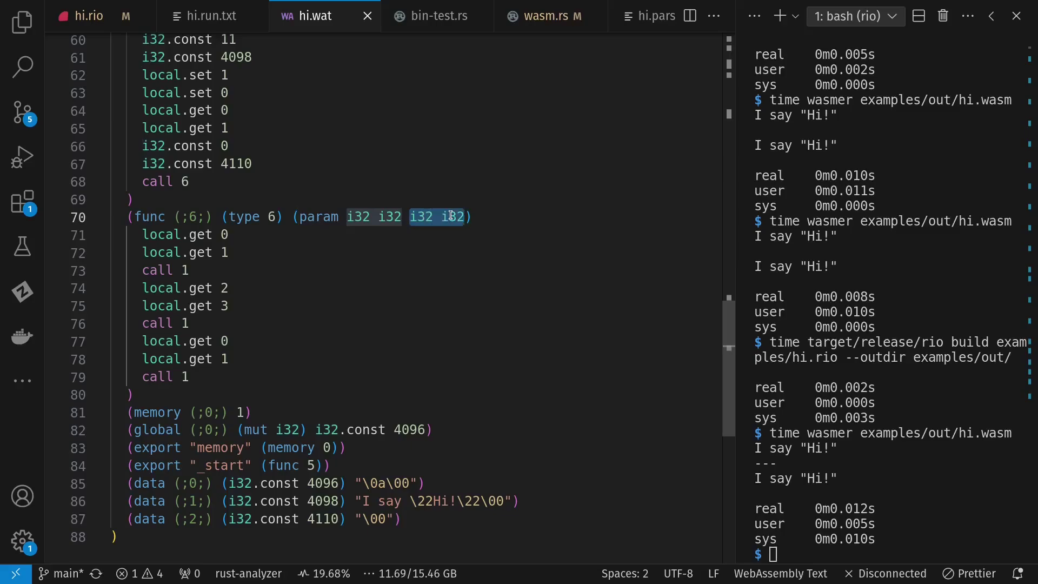
click(367, 217)
double_click(358, 217)
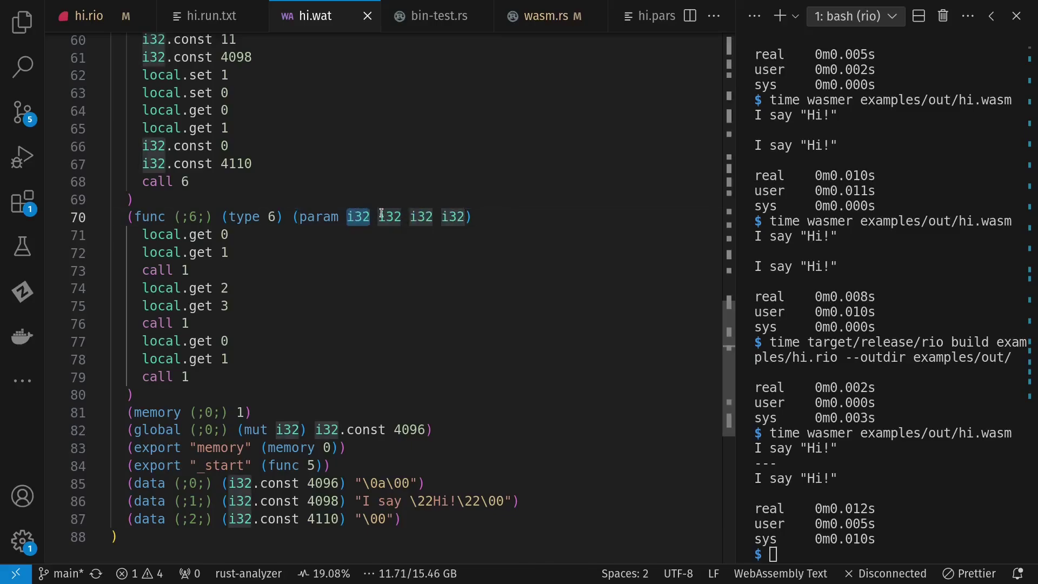
double_click(389, 217)
drag(127, 484, 407, 527)
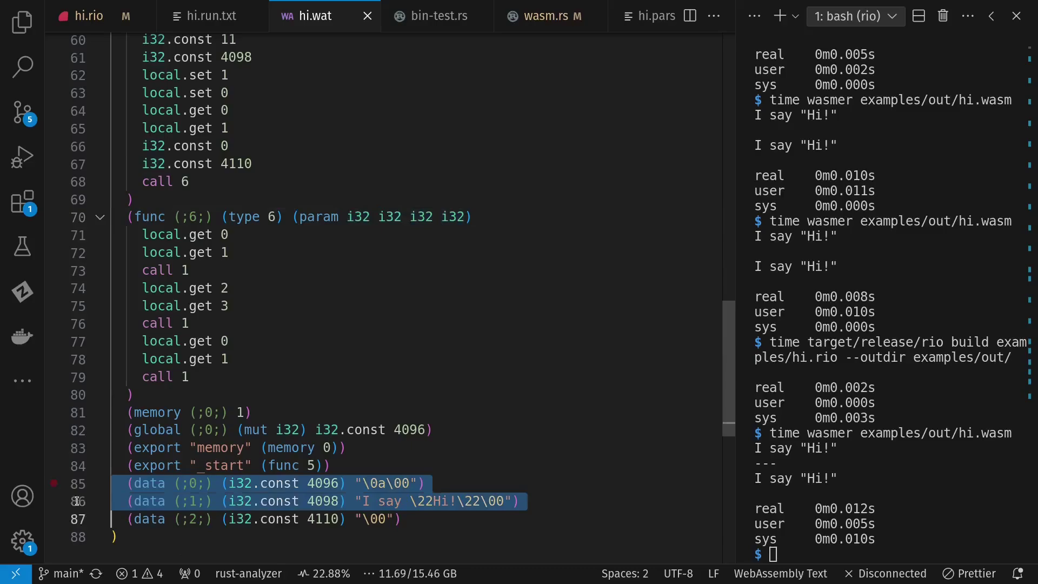
scroll(283, 350, up, 3)
scroll(283, 351, up, 2)
drag(127, 208, 134, 404)
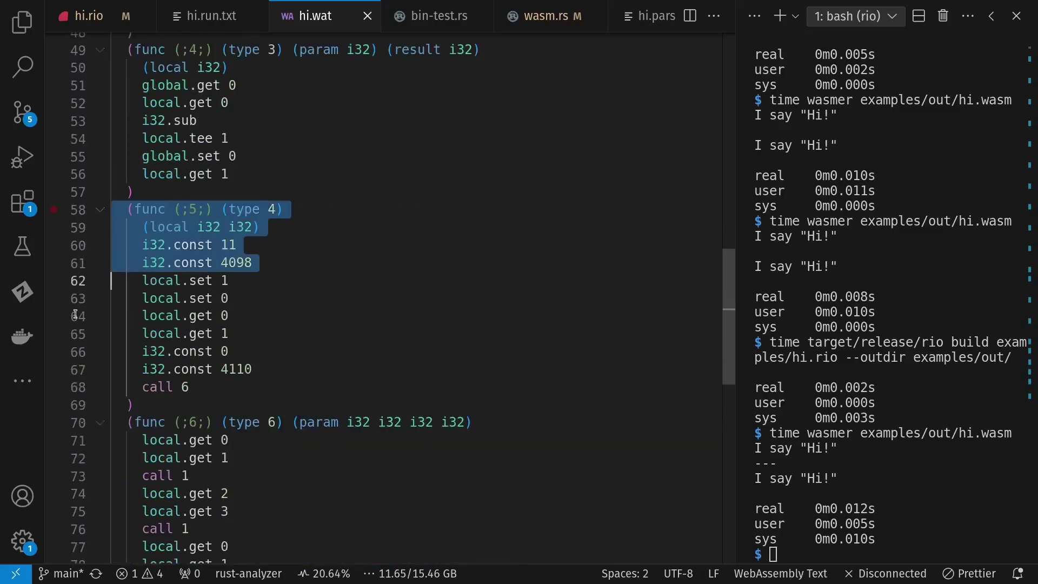
drag(79, 228, 78, 368)
click(79, 317)
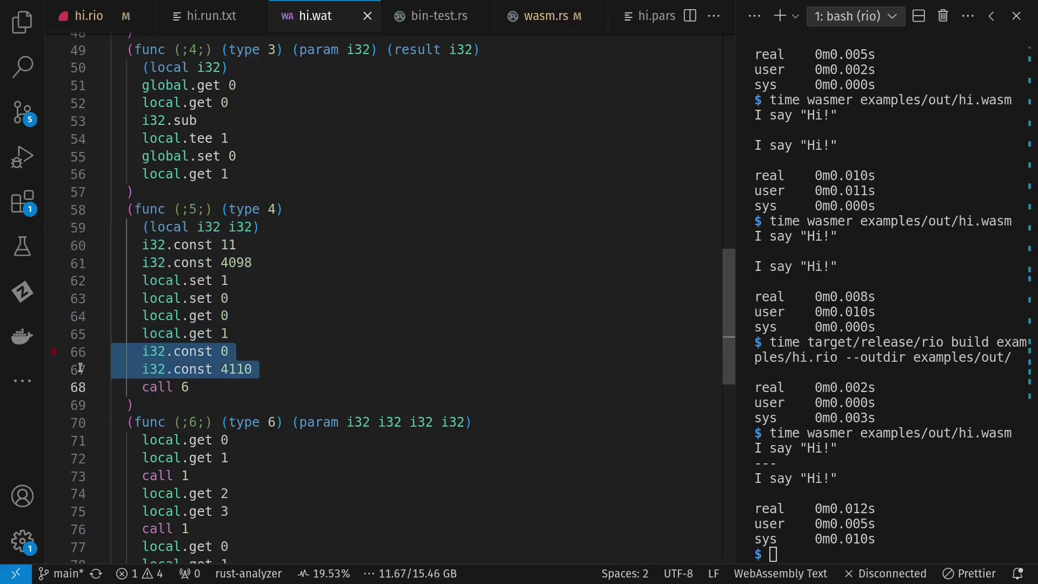
click(79, 387)
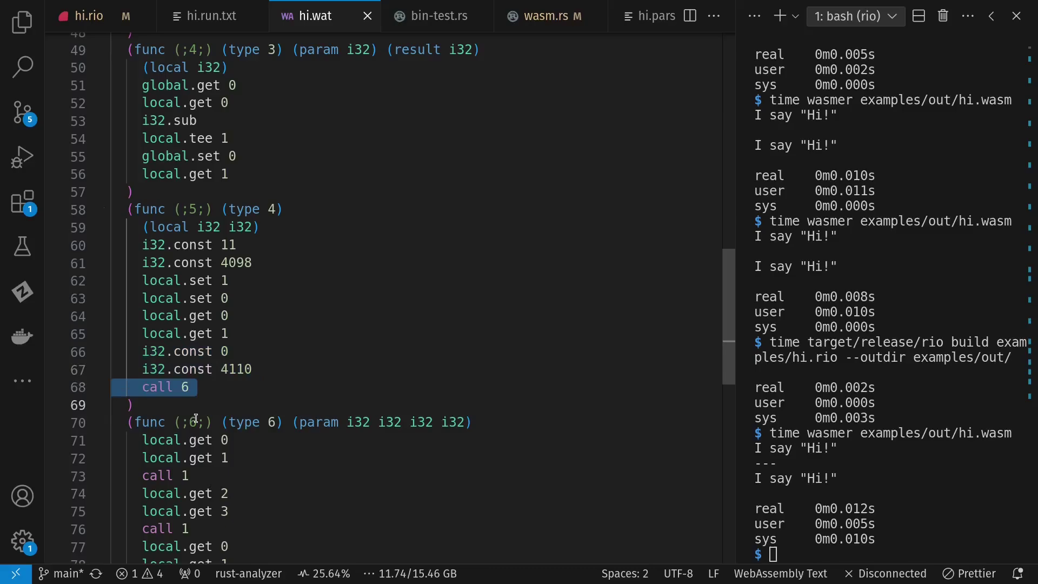
- In hi.rio highlight the message assignment, the "---" argument and the print-twice call line
click(89, 15)
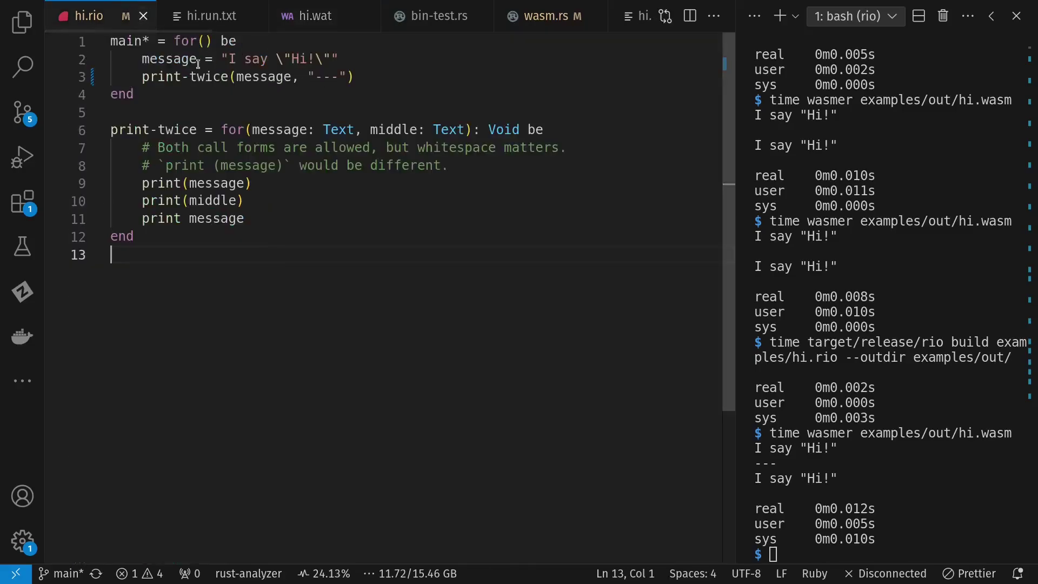
mouse_move(142, 58)
mouse_down()
mouse_move(341, 59)
mouse_move(347, 77)
mouse_up()
click(238, 76)
double_click(238, 77)
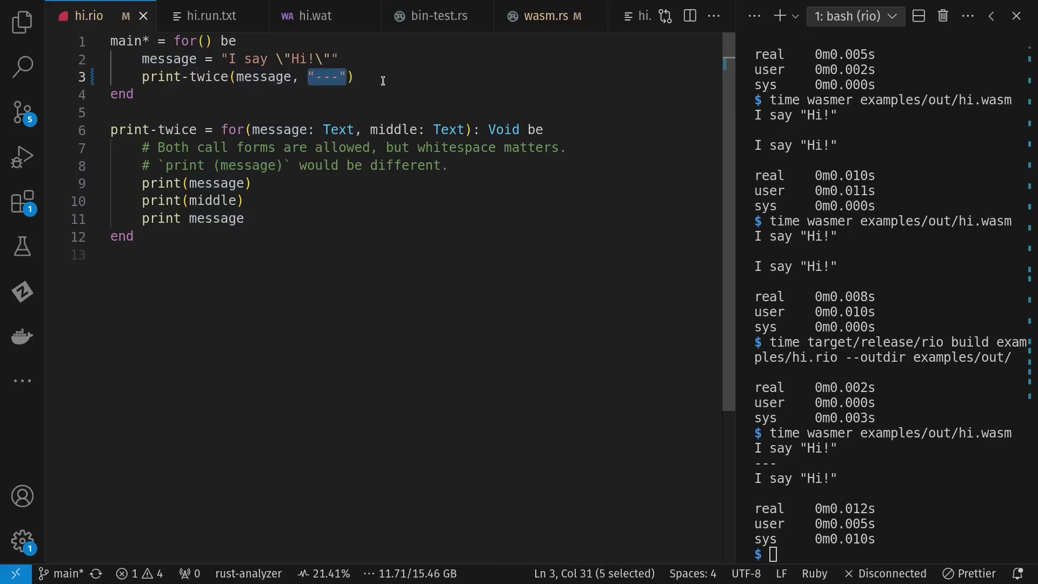
drag(110, 94, 137, 95)
drag(353, 77, 143, 76)
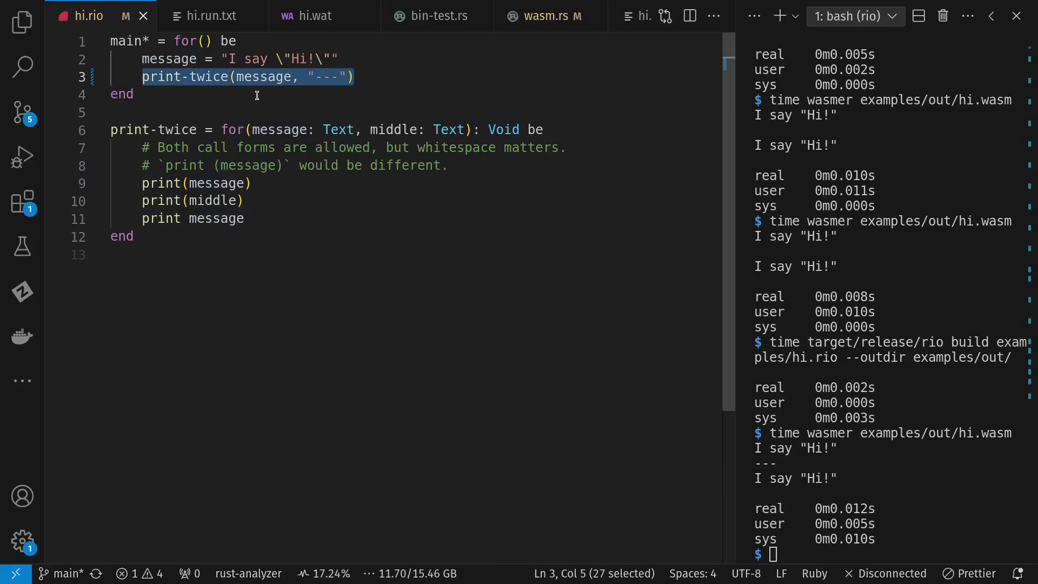
double_click(264, 77)
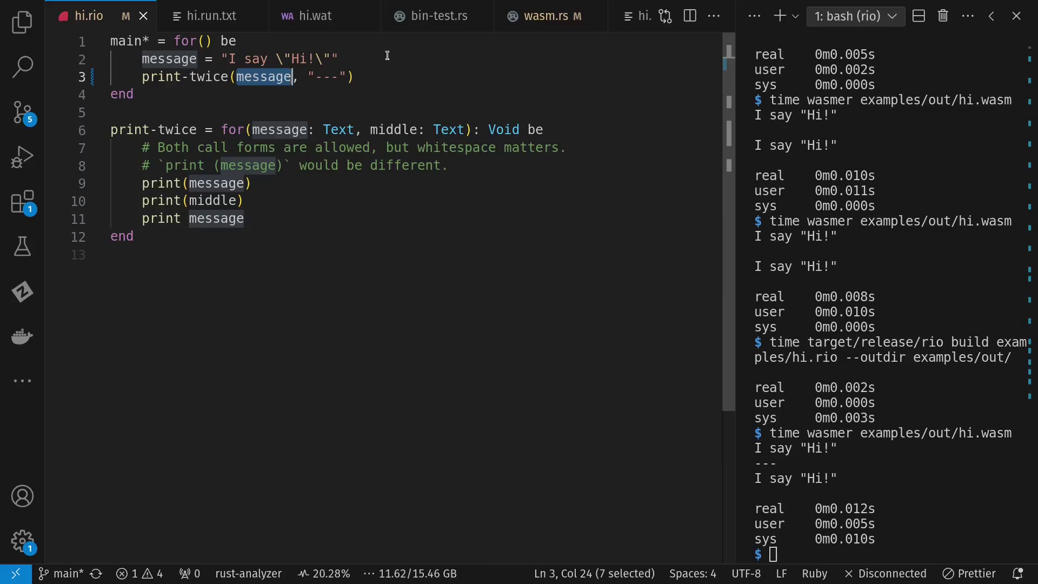
- Mark print-twice with a trailing asterisk and rebuild hi.rio in about 2 ms
click(197, 131)
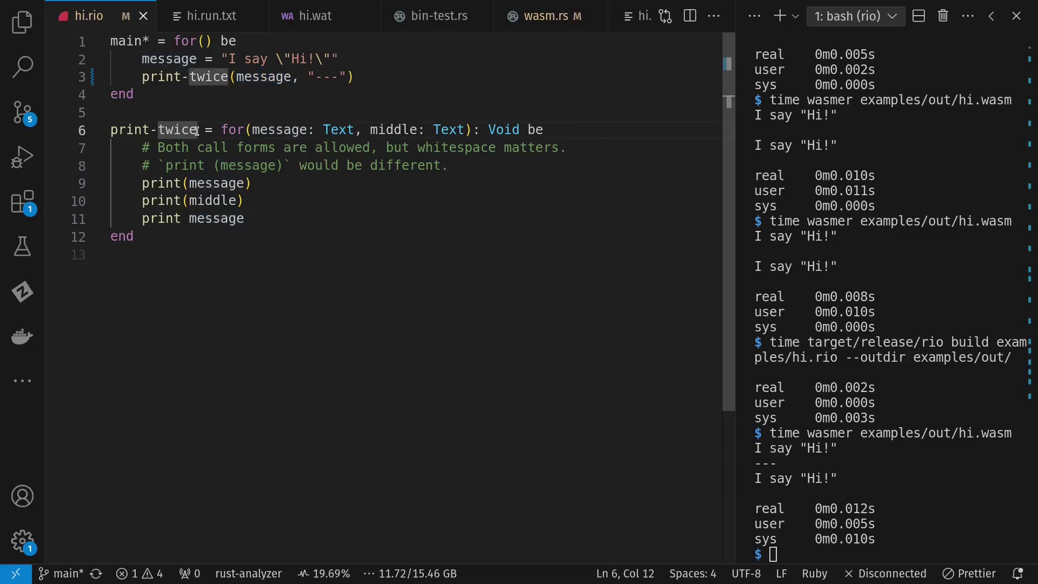
text(*)
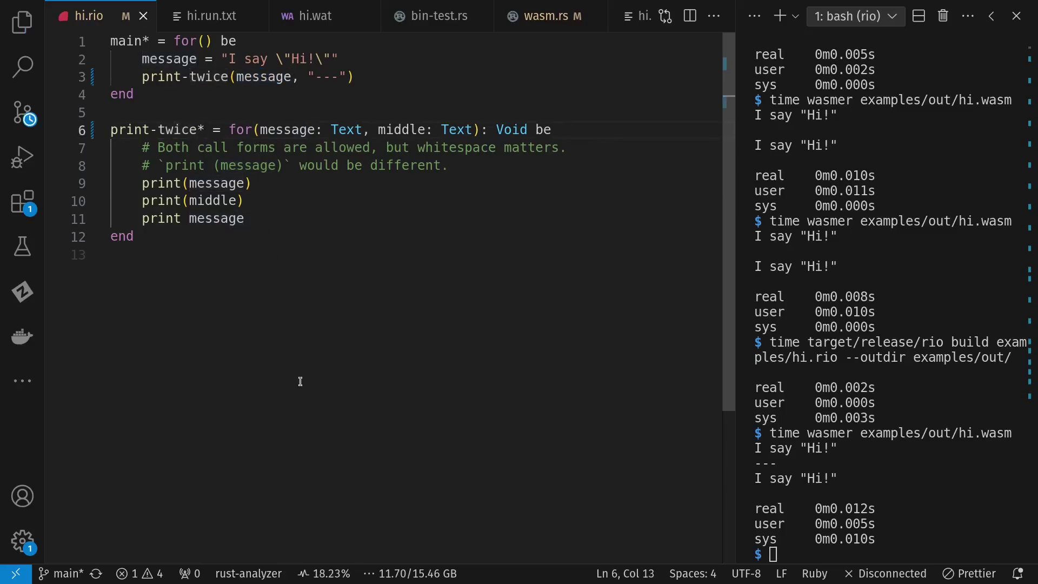
click(300, 381)
click(867, 323)
key(Up)
key(Up)
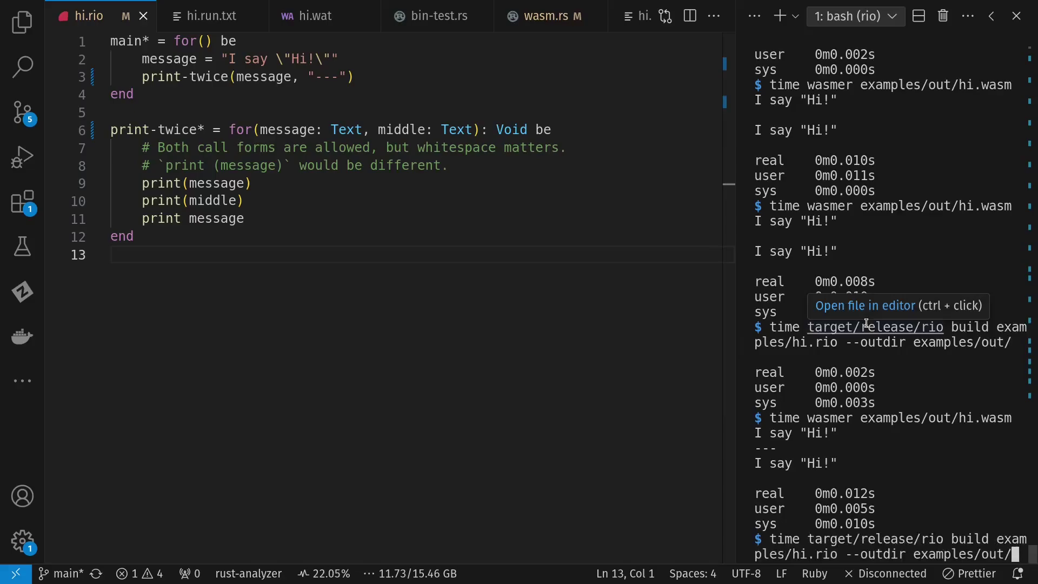
key(Down)
key(Down)
key(Up)
key(Up)
key(Return)
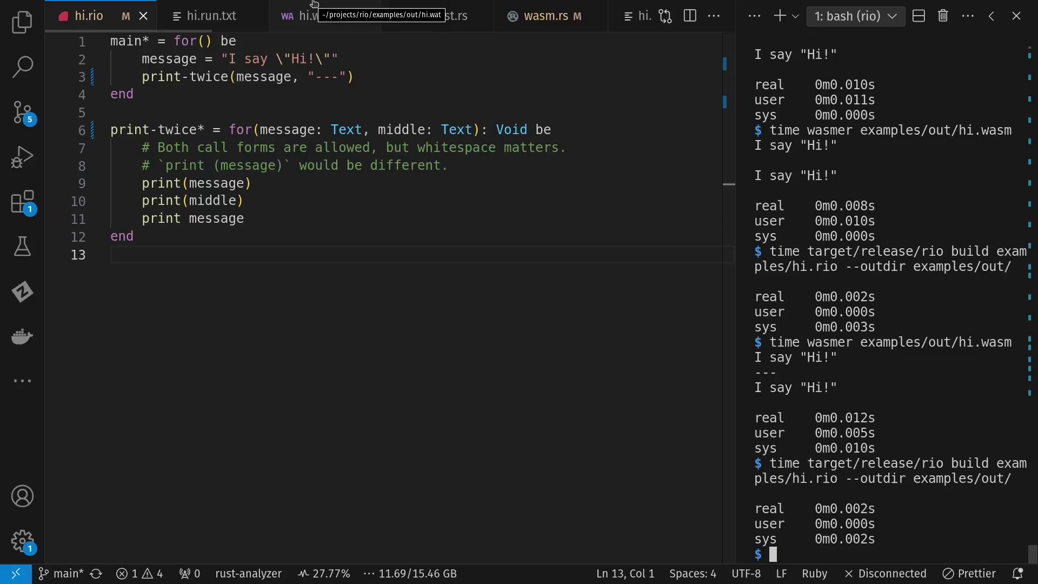
- Review bin-test.rs's main and its debug and release profile argument lines
click(454, 15)
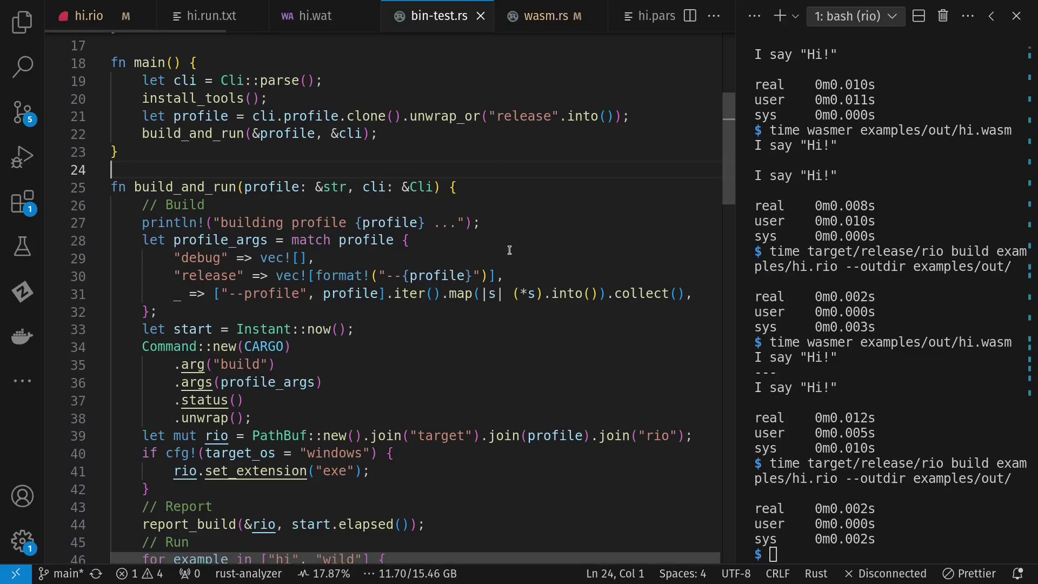
click(82, 258)
drag(82, 258, 81, 276)
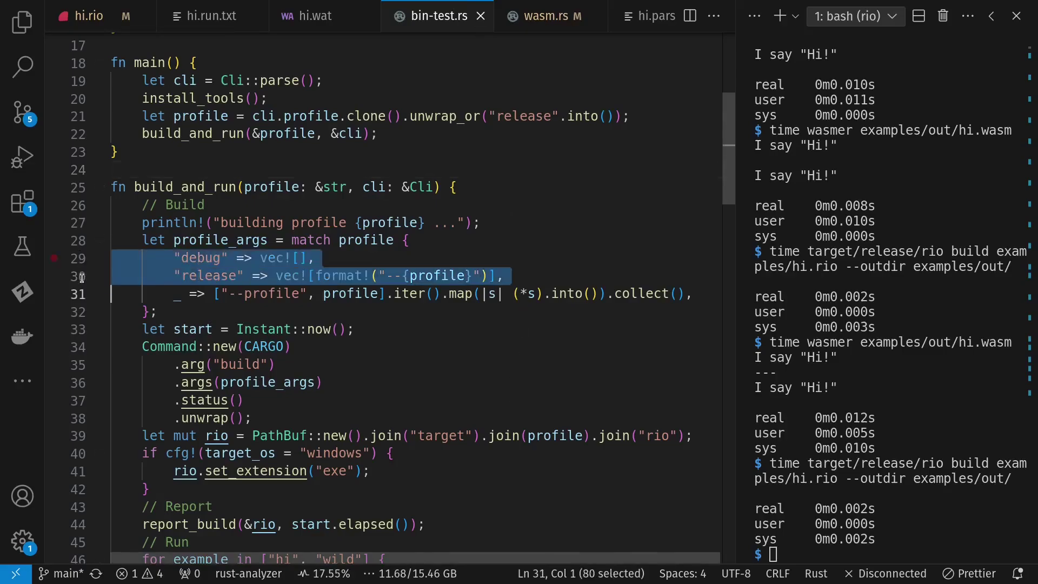
click(300, 170)
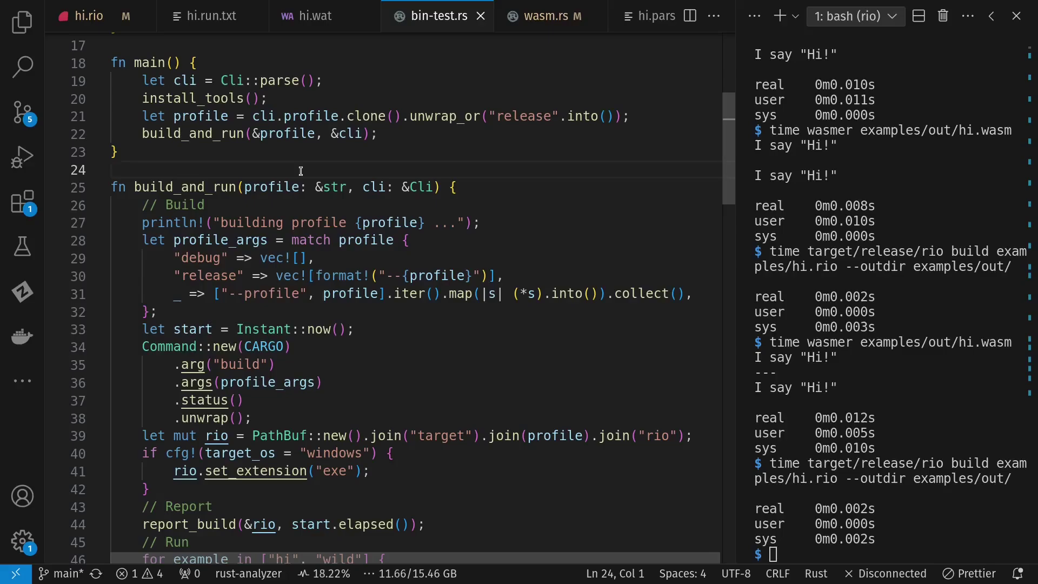
- Run cargo run --example bin-test from history, noting the 116.6 ms, 1.92 MB rio compiler build
click(821, 208)
key(ctrl+r)
text(bin)
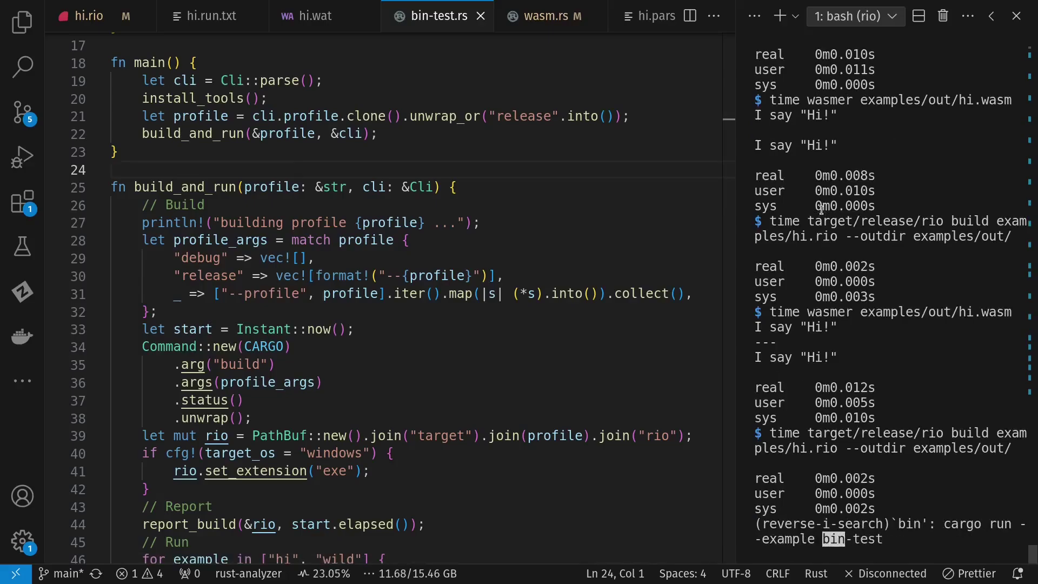
key(Return)
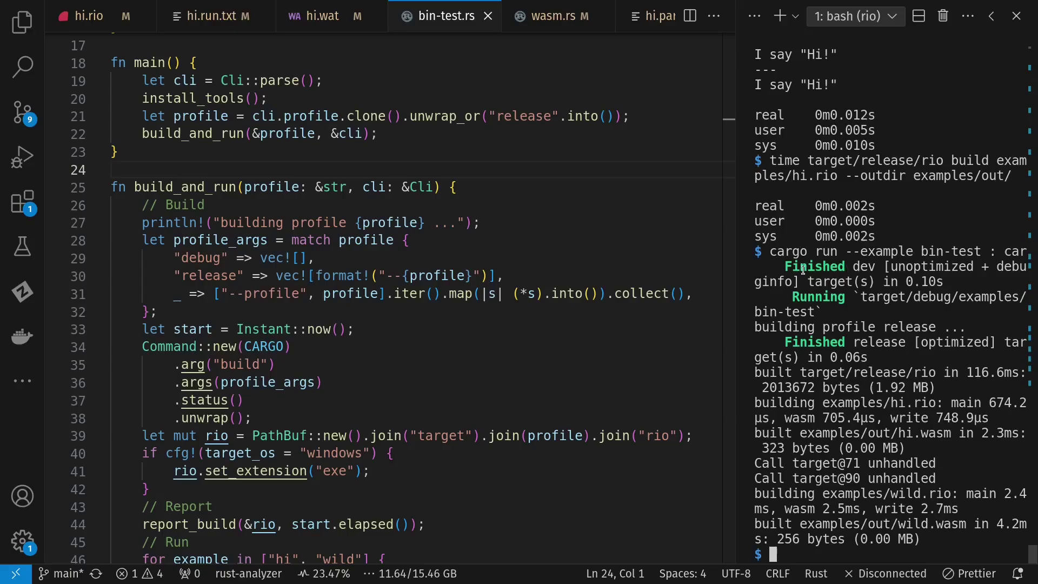
drag(786, 266, 815, 312)
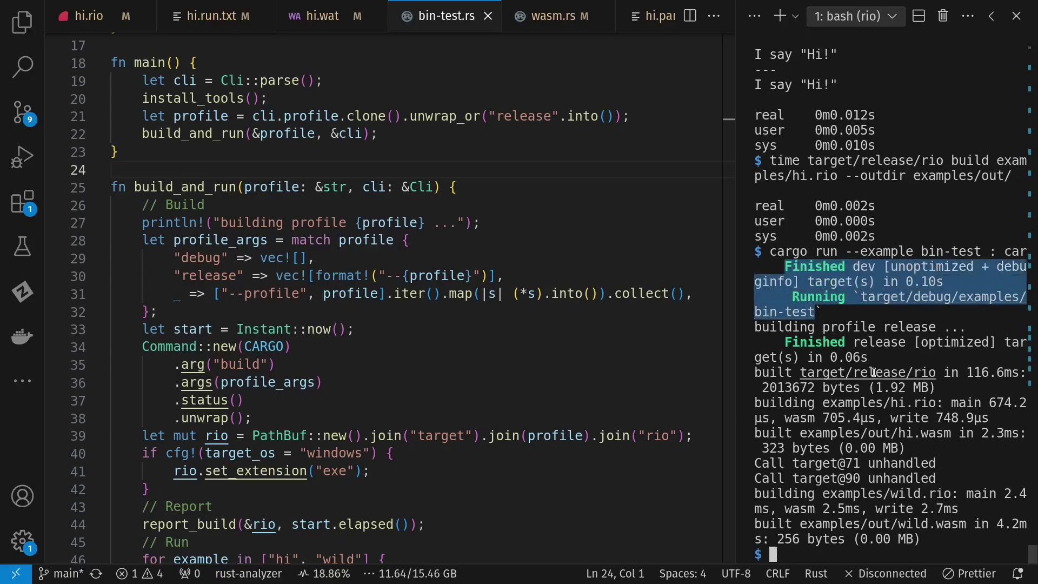
drag(763, 372, 910, 372)
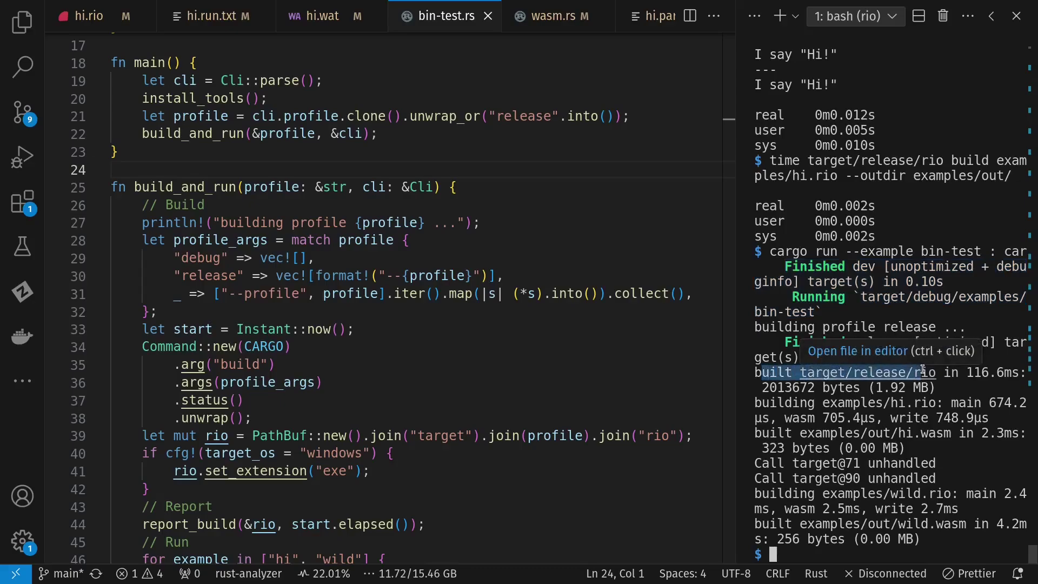
double_click(891, 388)
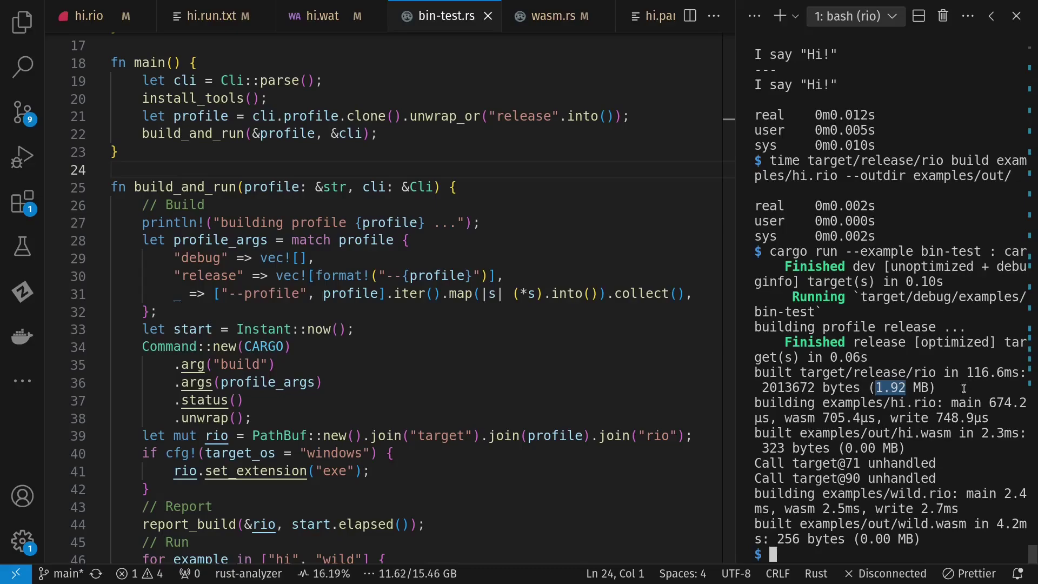
- Highlight the hi.rio stage timings and the 323-byte examples/out/hi.wasm output path
double_click(884, 403)
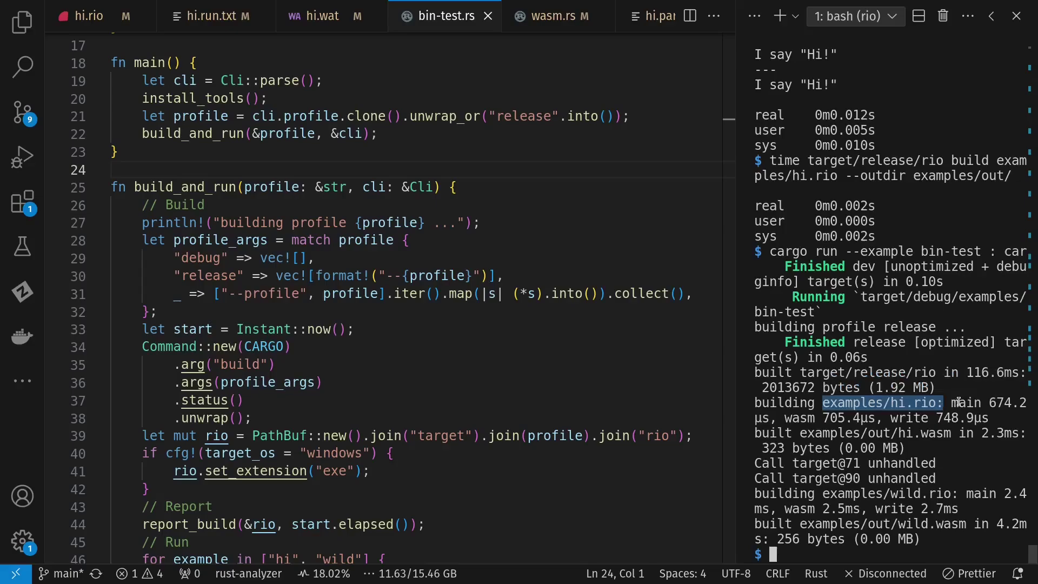
drag(951, 402, 967, 418)
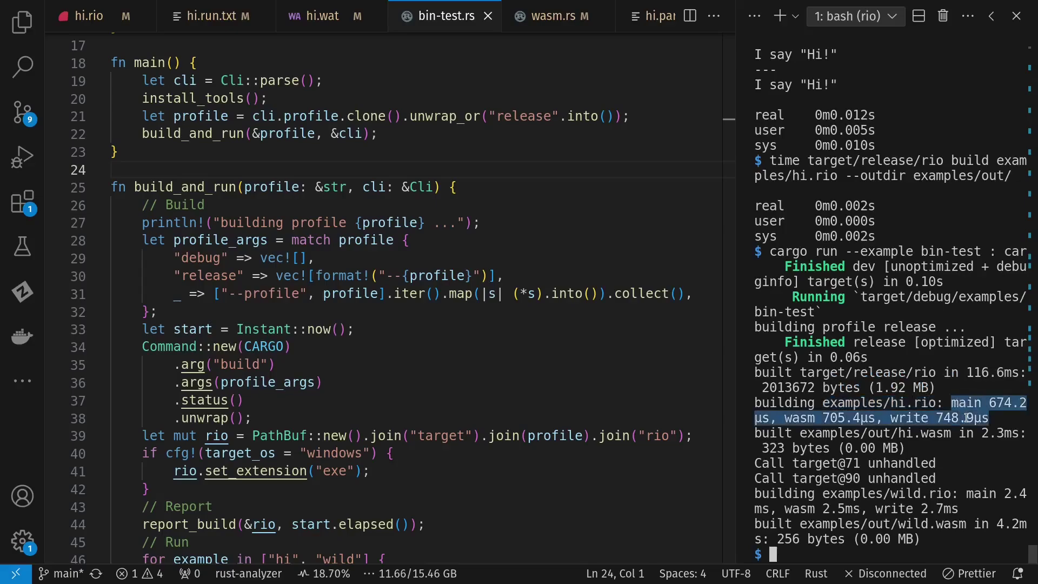
double_click(876, 433)
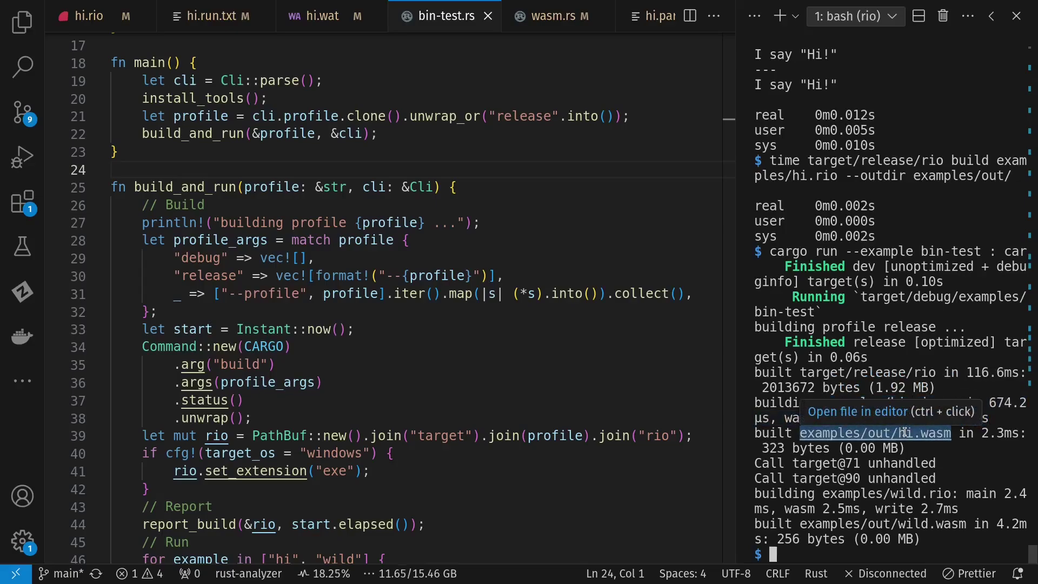
click(908, 459)
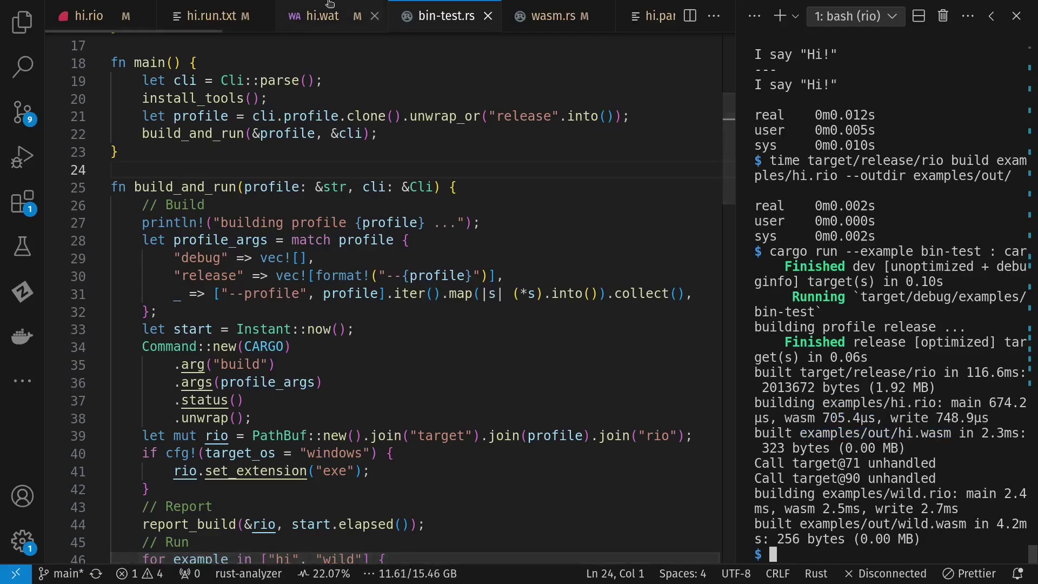
- Check the print-twice export at the end of hi.wat against hi.rio, then show wasm.rs's build function
click(322, 16)
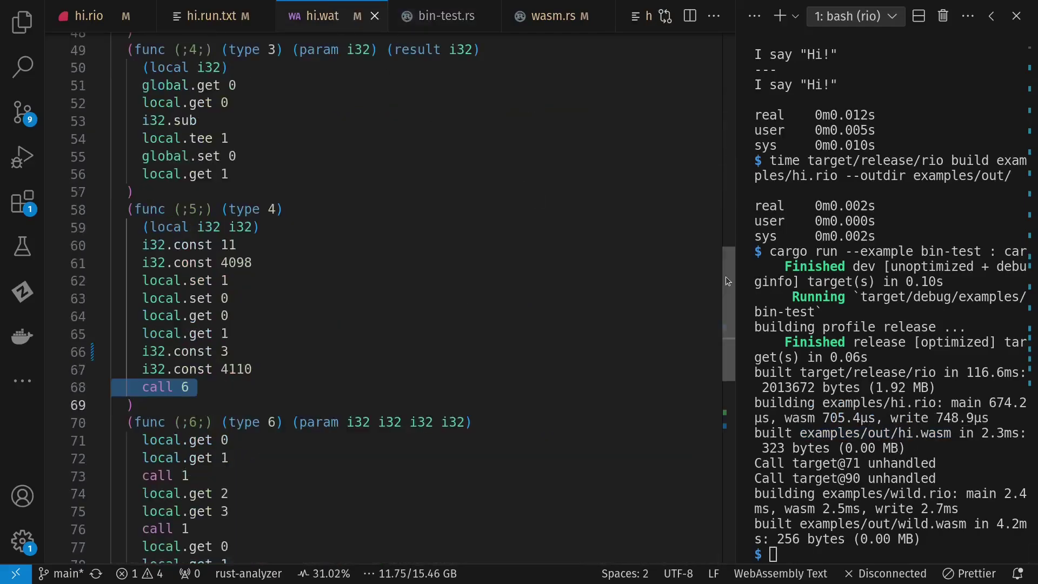
drag(729, 324, 729, 439)
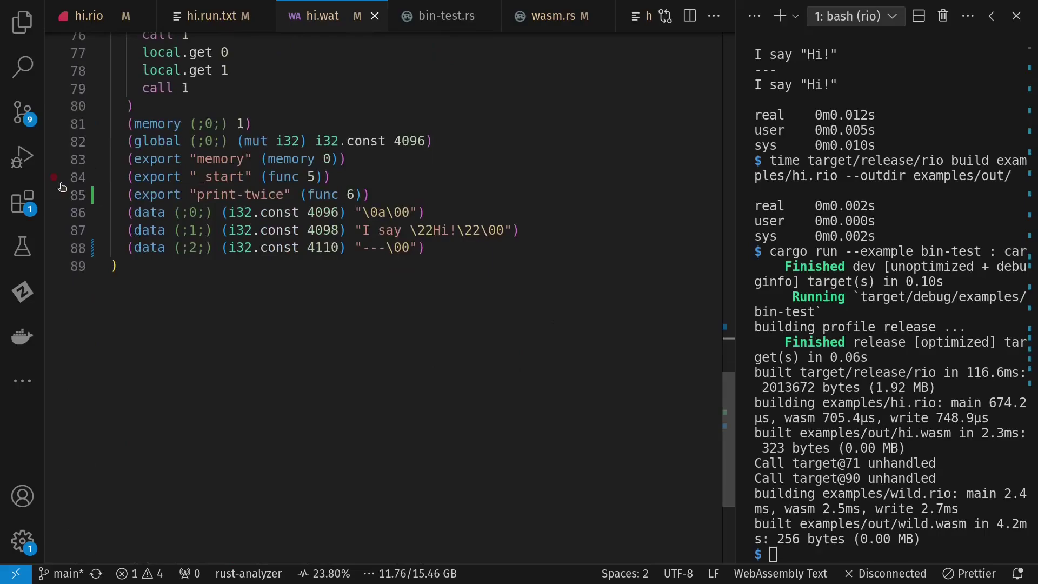
click(77, 196)
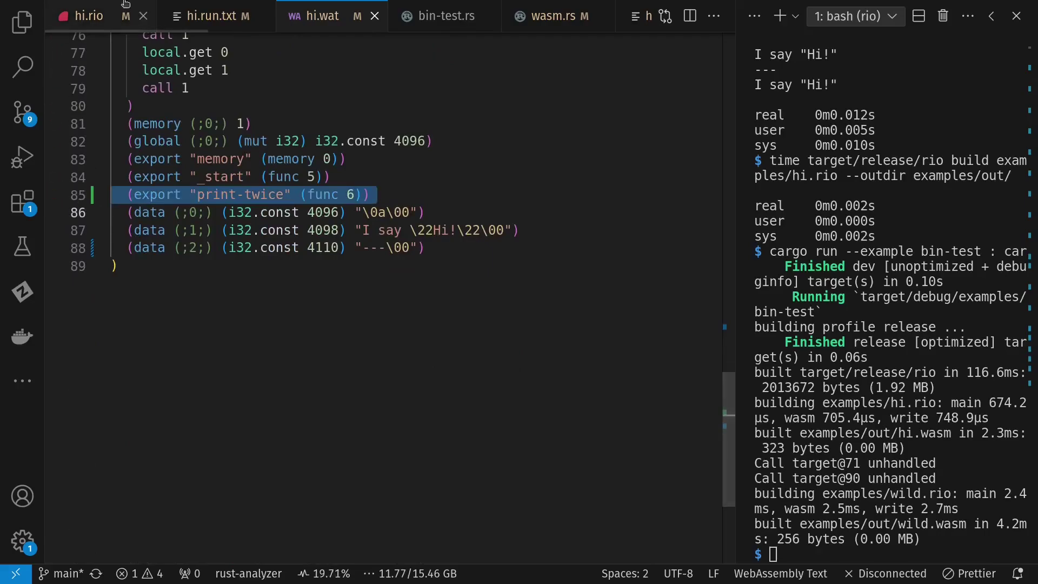
click(89, 16)
click(318, 15)
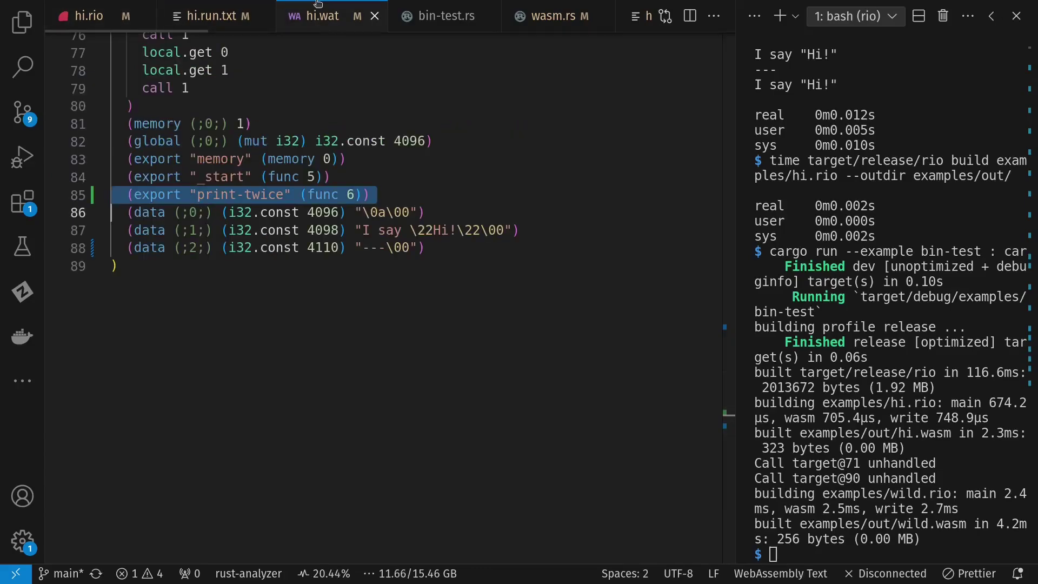
click(893, 495)
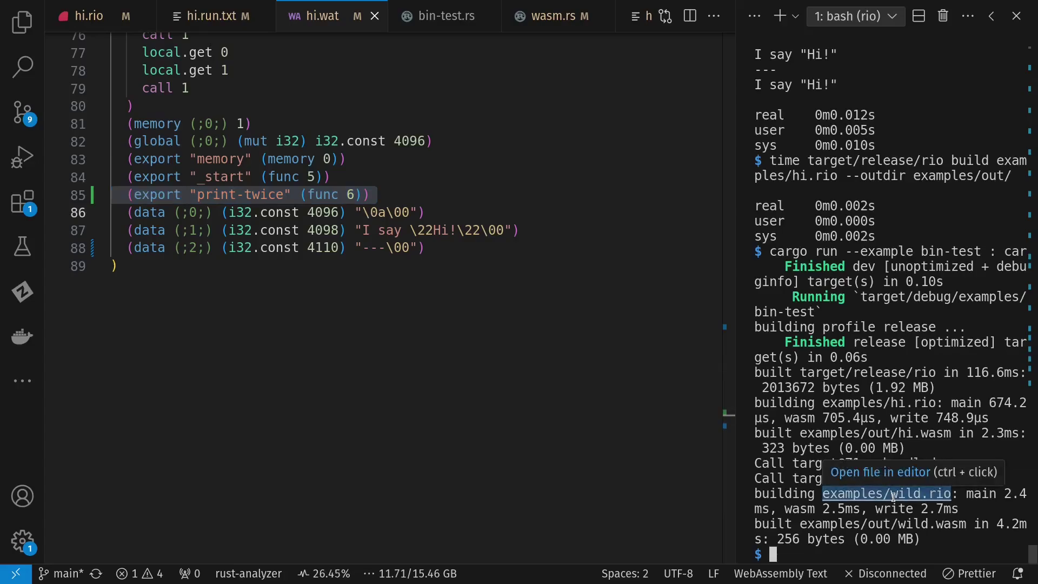
click(656, 363)
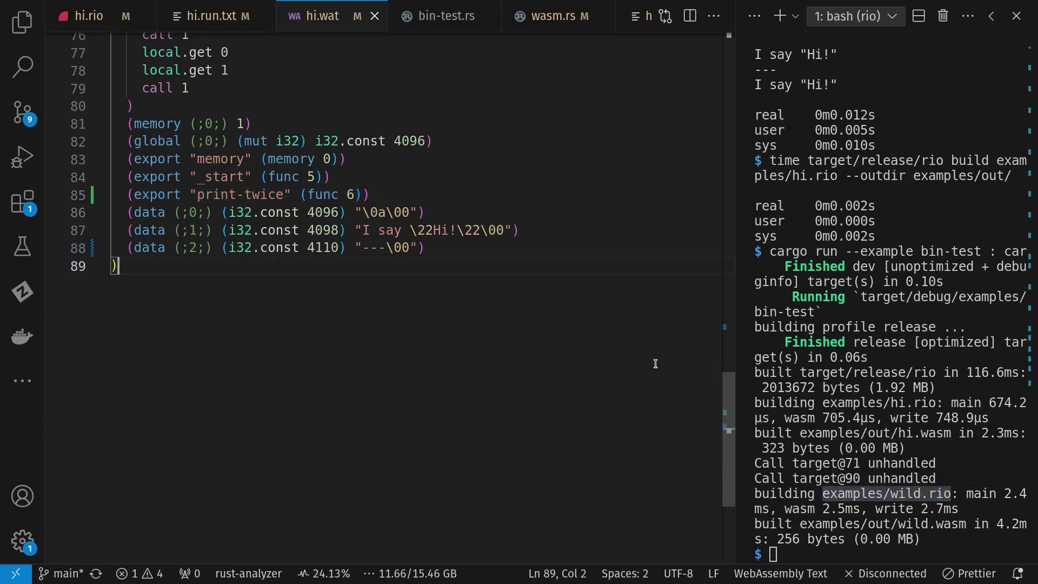
click(554, 16)
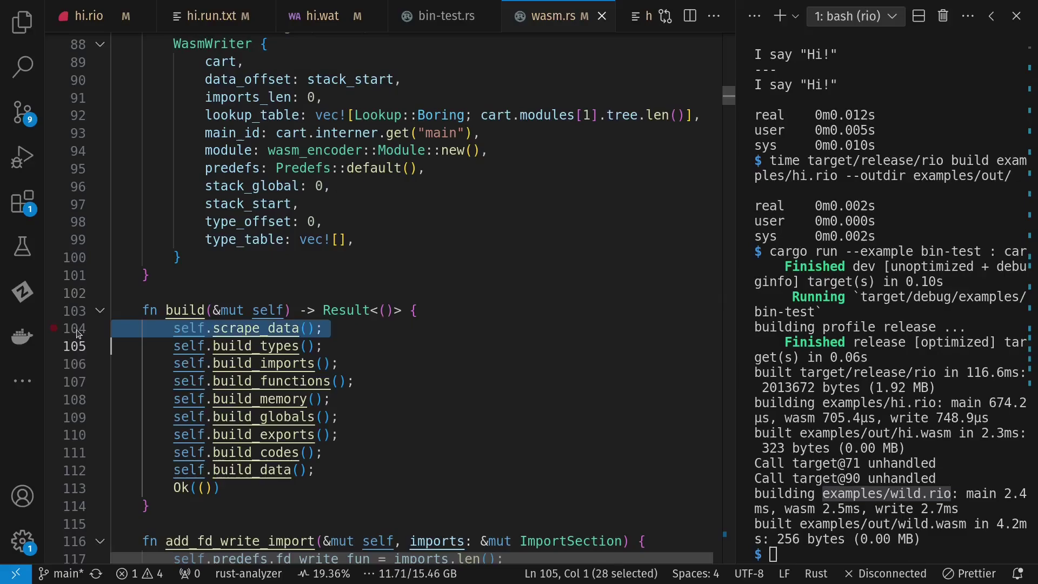
- Highlight the module-building steps in wasm.rs's build, revisit hi.run.txt's typed tree, and return to hi.wat
drag(79, 331, 81, 468)
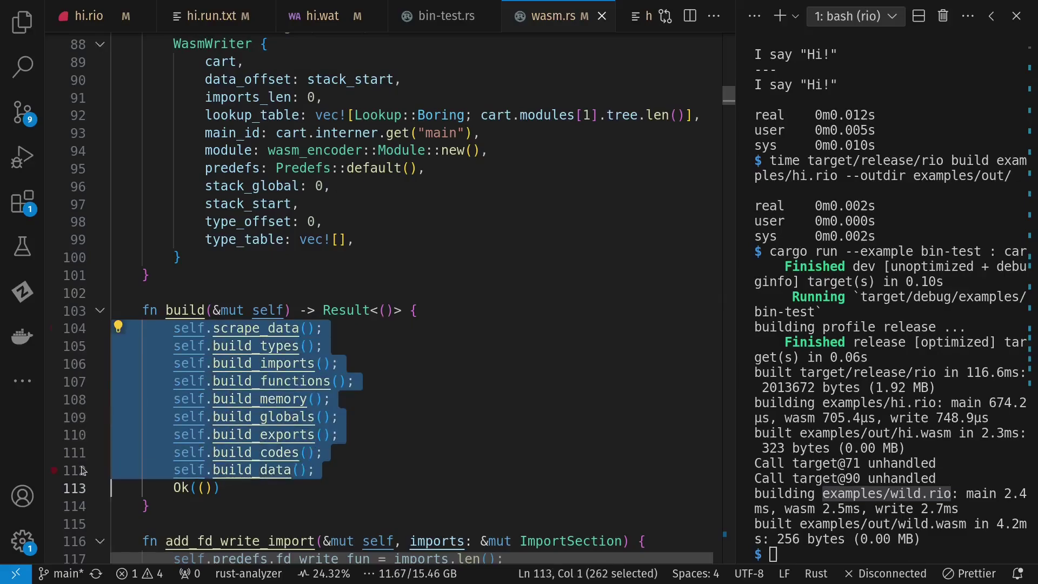
click(322, 16)
scroll(455, 187, up, 3)
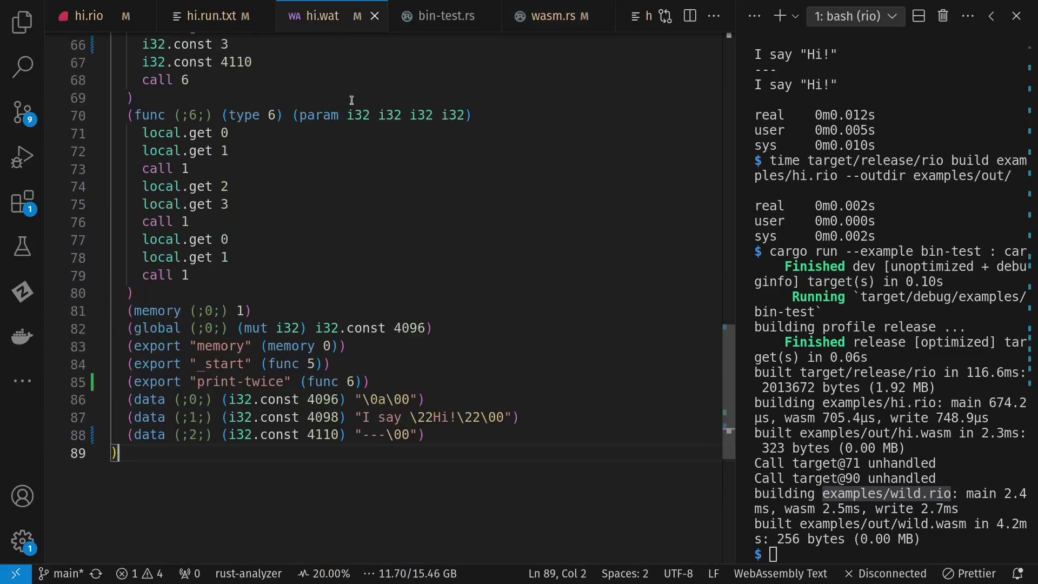
key(ctrl+Page_Up)
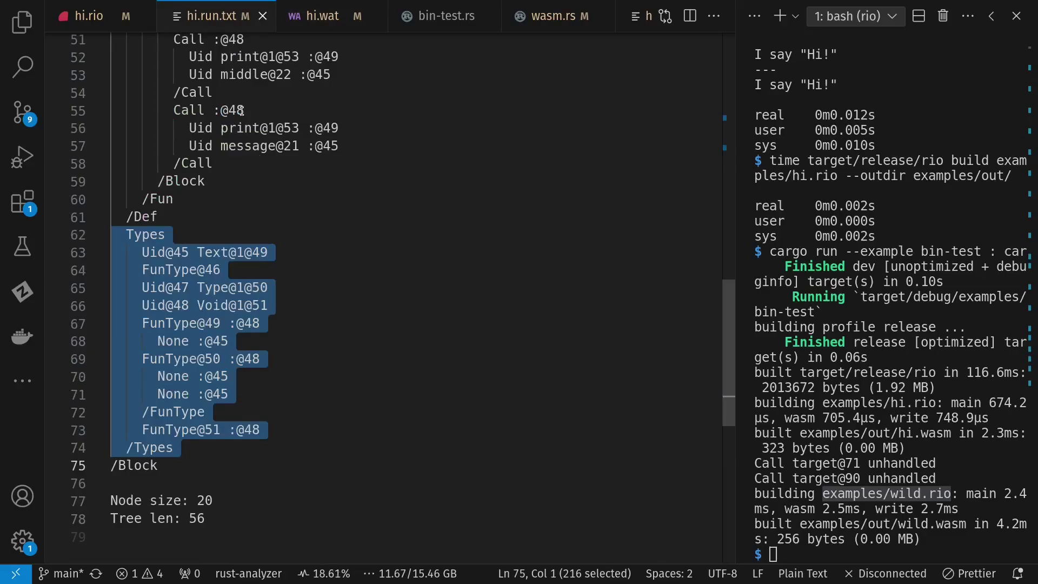
scroll(223, 201, up, 4)
click(357, 362)
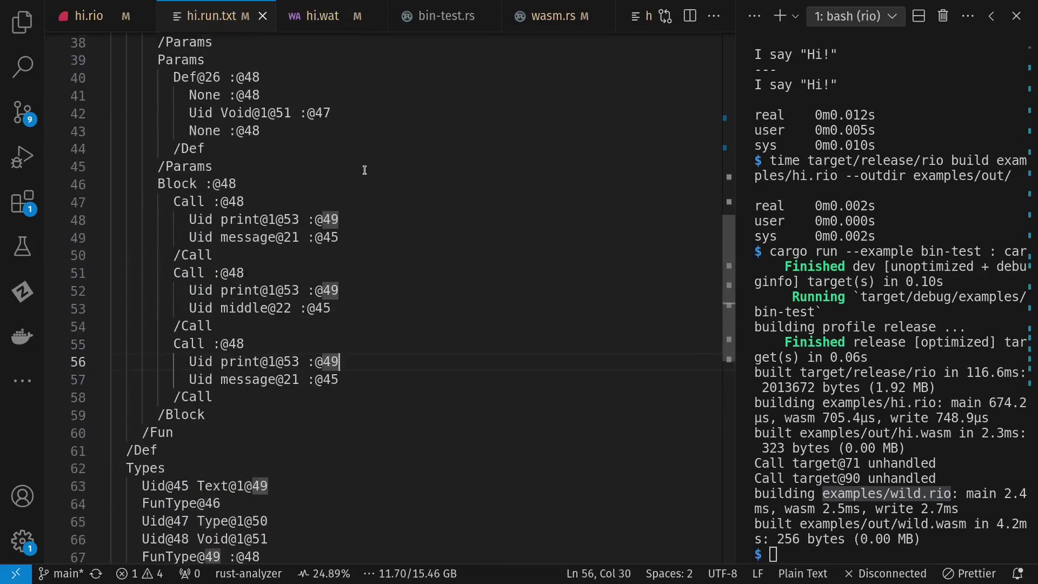
scroll(221, 202, up, 2)
scroll(201, 114, up, 1)
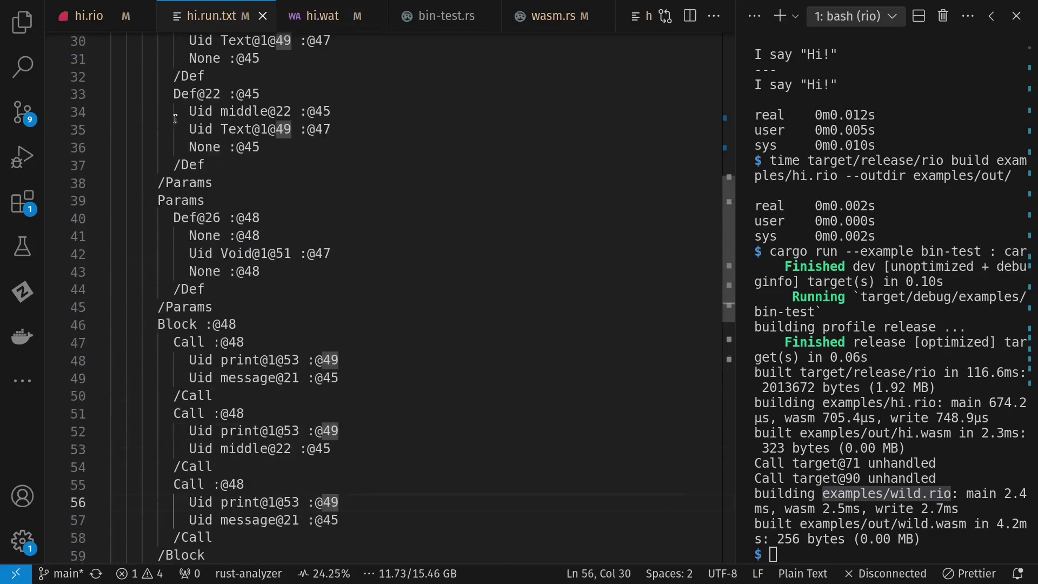
scroll(201, 115, up, 2)
double_click(236, 76)
click(335, 21)
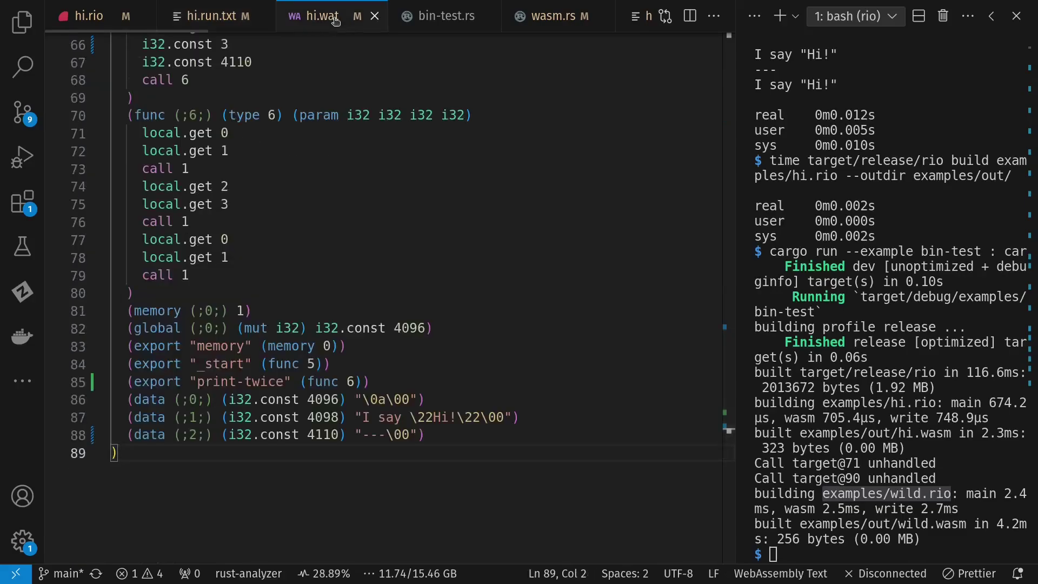
scroll(334, 22, down, 2)
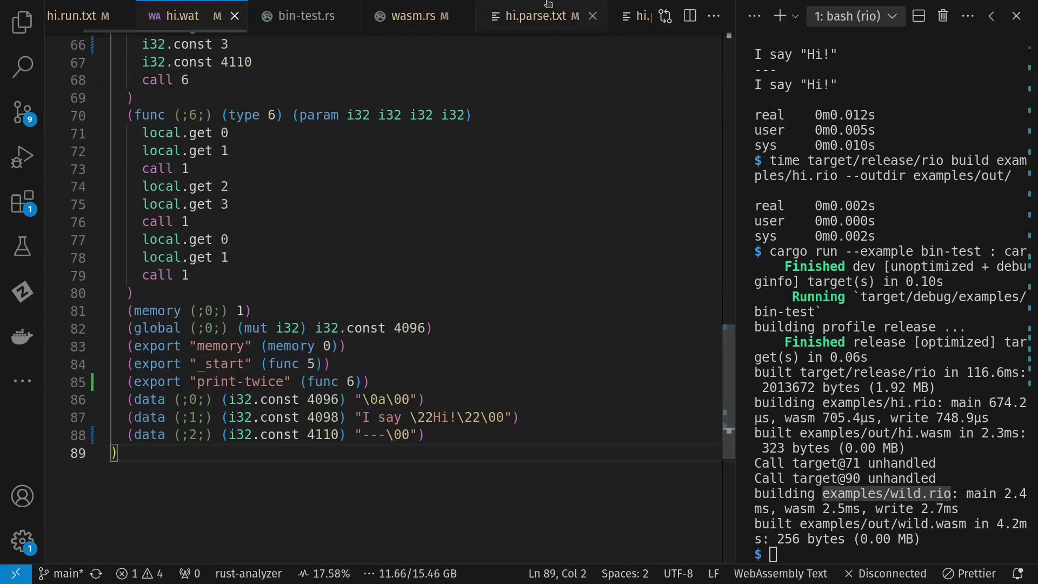
- Compare hi.parse.txt with hi.norm.txt, highlighting the merged I say "Hi!" string, then the norm-versus-run diff
click(548, 16)
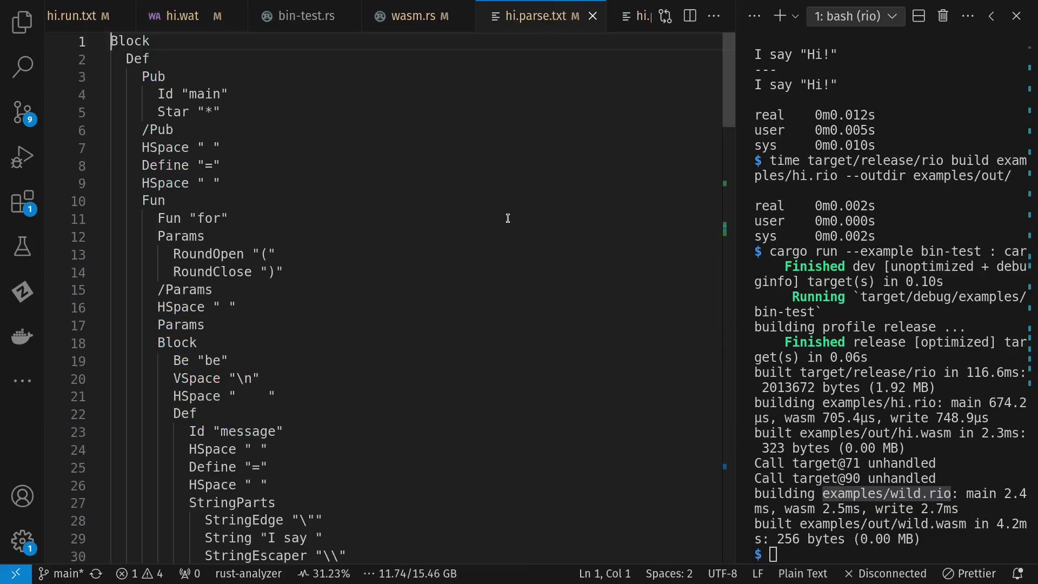
scroll(508, 16, down, 2)
click(509, 16)
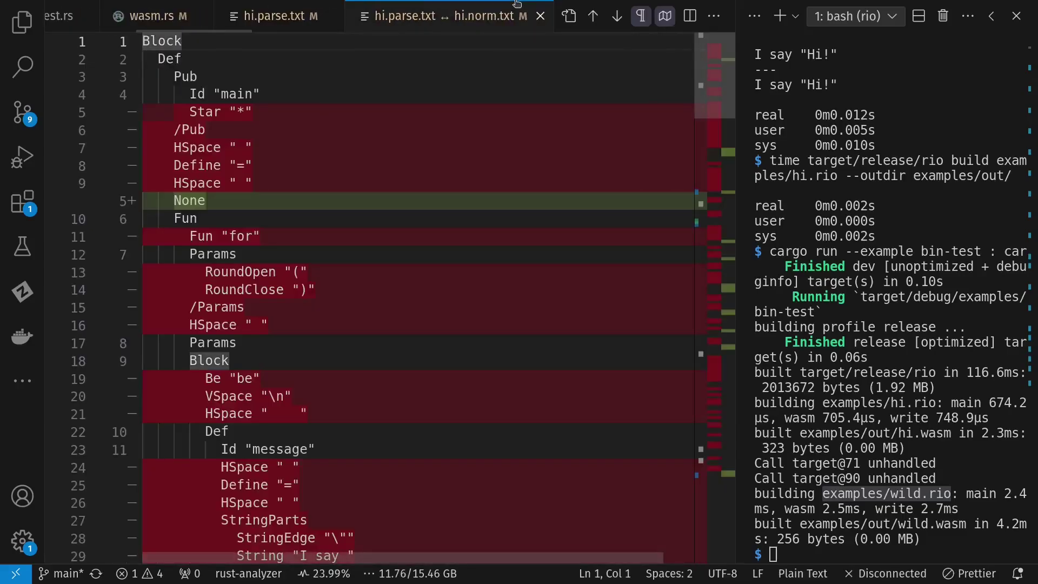
scroll(473, 245, down, 5)
scroll(472, 245, down, 5)
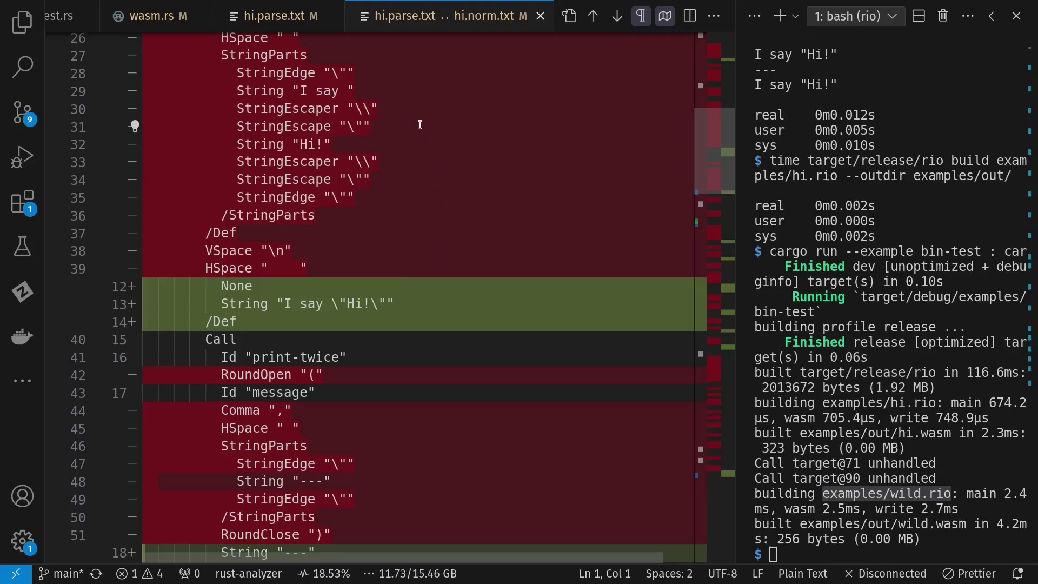
click(292, 304)
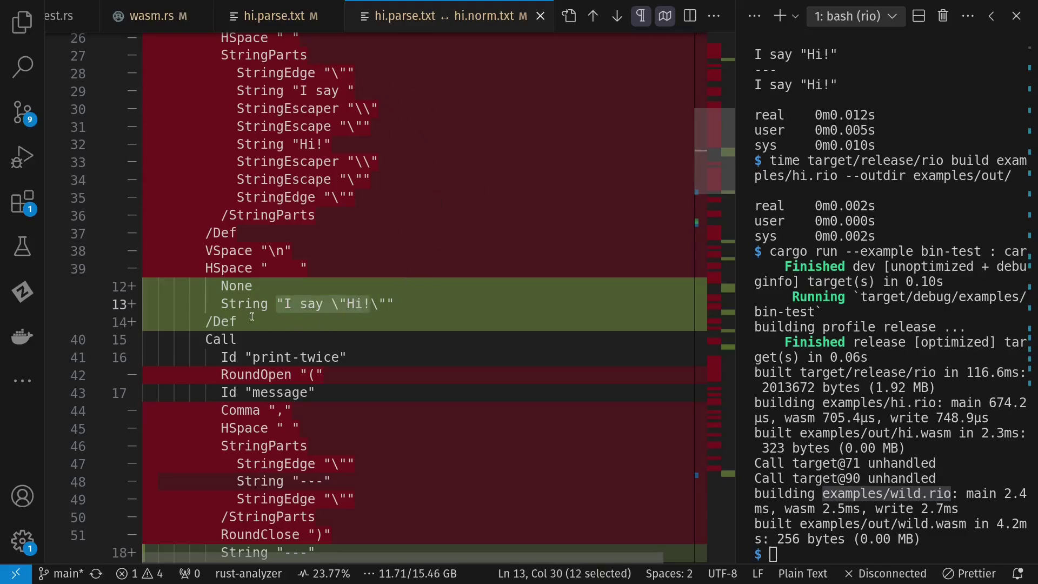
drag(277, 304, 394, 304)
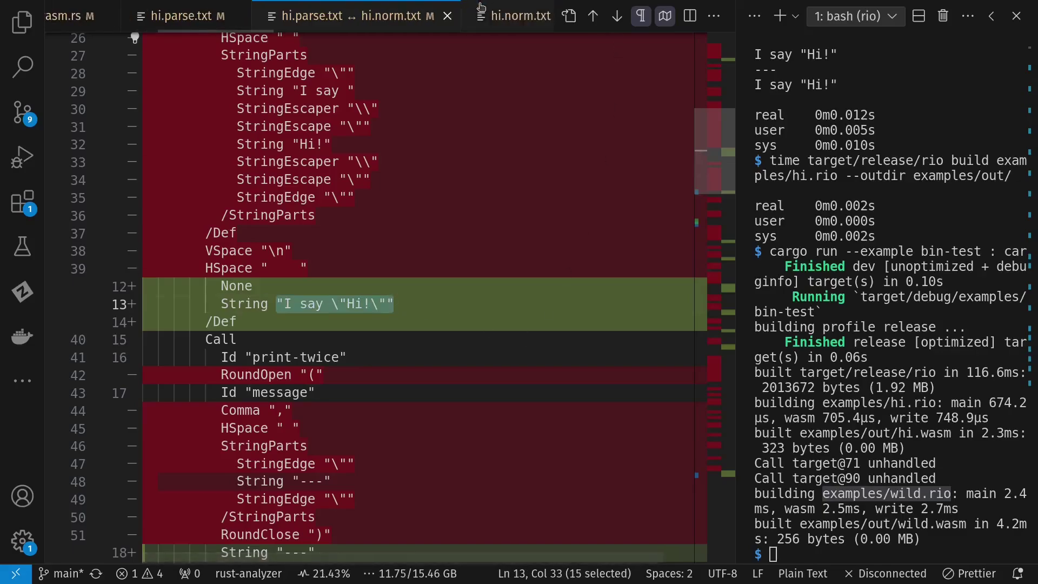
key(ctrl+Tab)
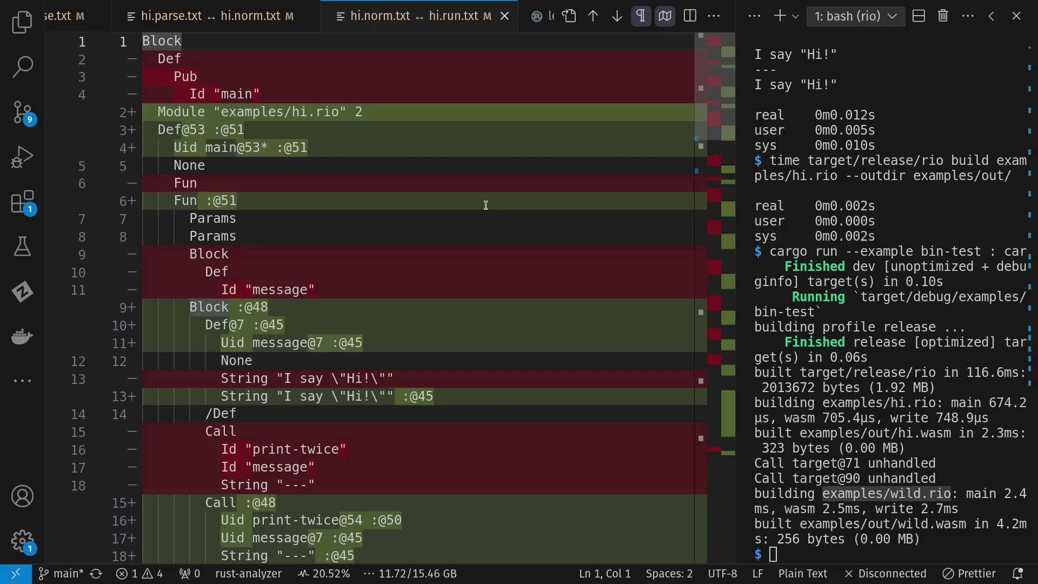
double_click(193, 130)
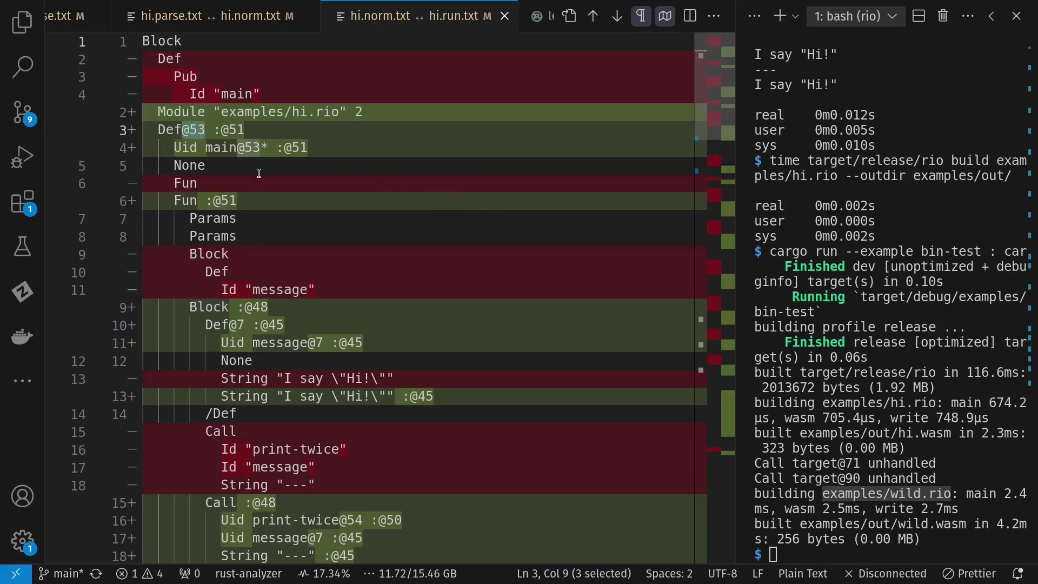
double_click(293, 147)
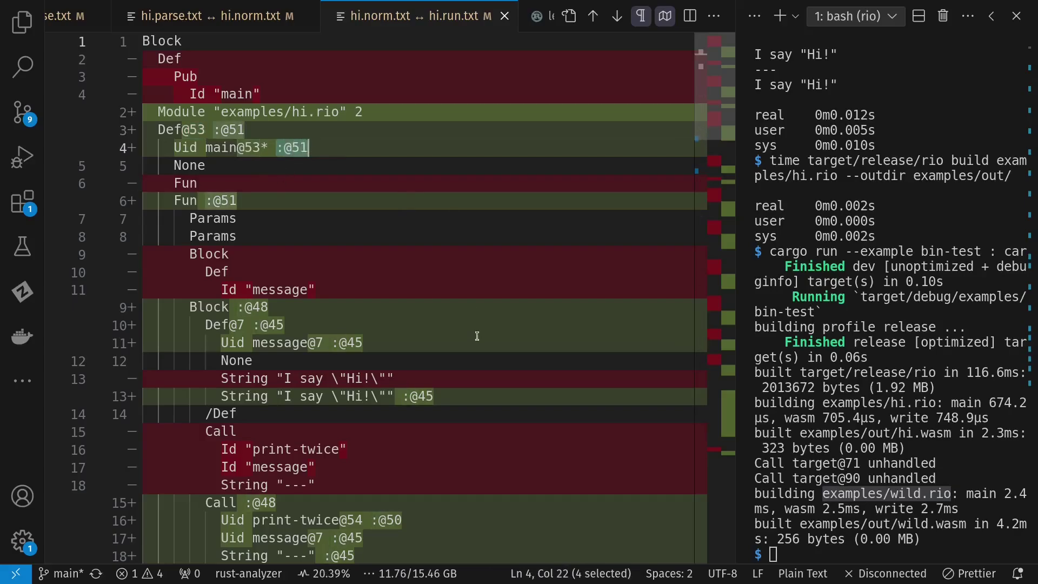
click(403, 396)
double_click(403, 396)
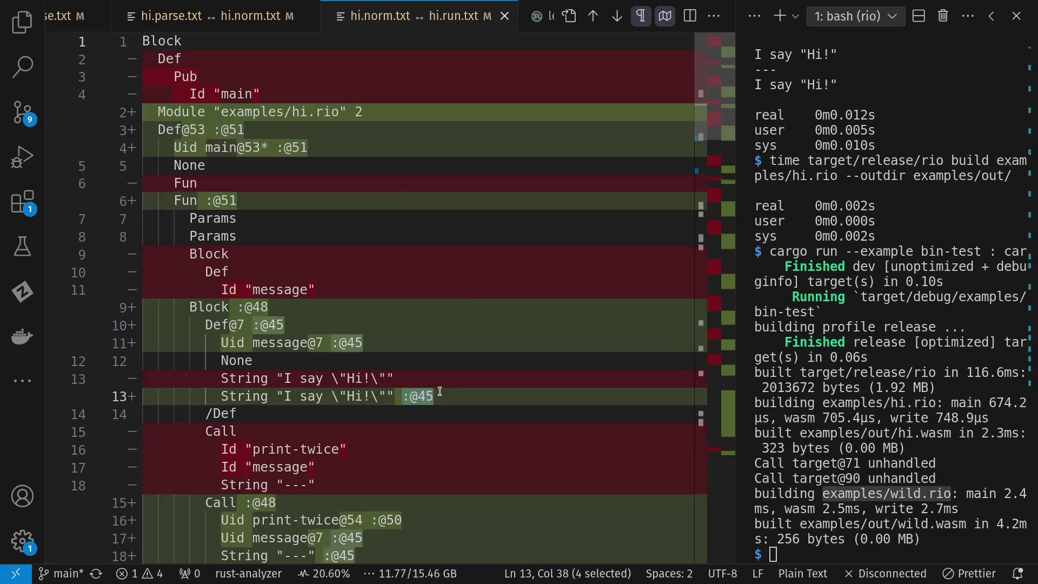
scroll(456, 379, down, 3)
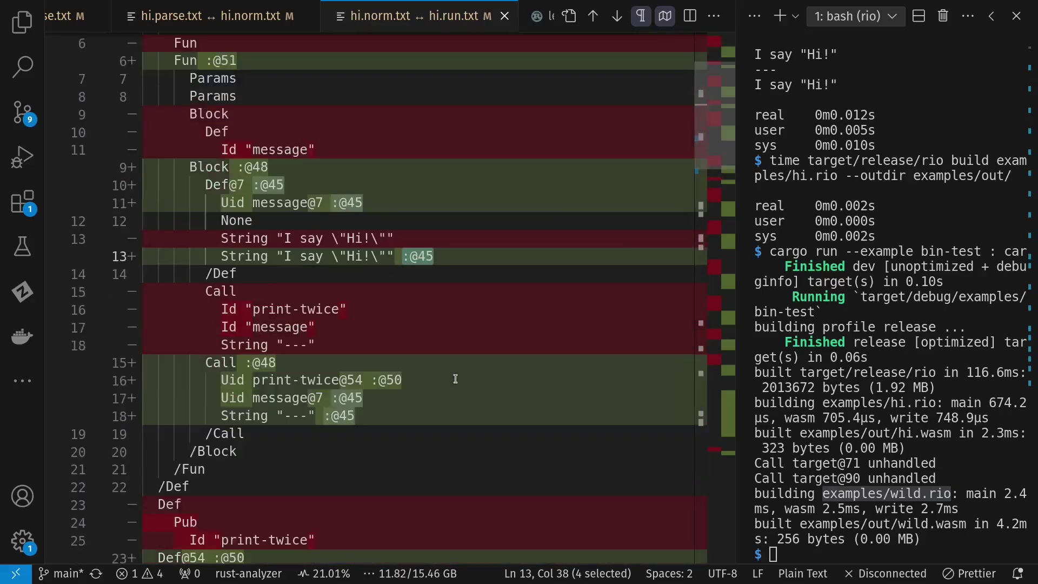
click(335, 399)
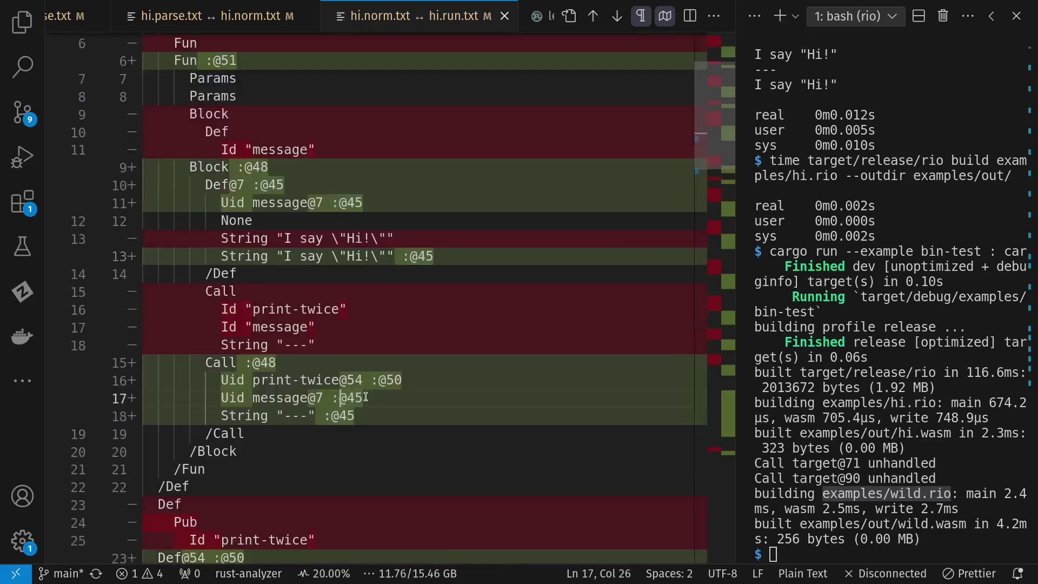
drag(721, 130, 716, 424)
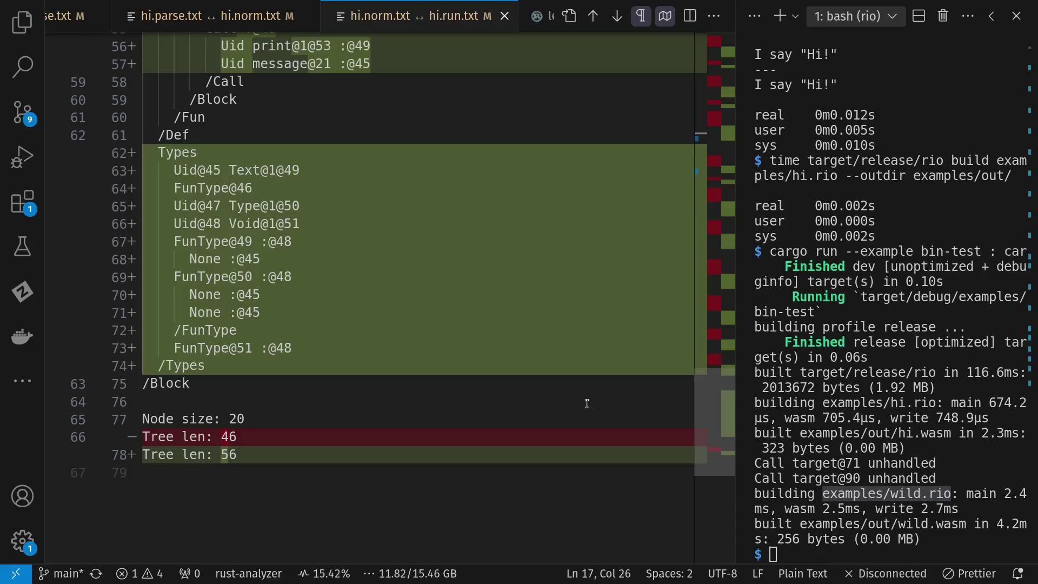
drag(209, 170, 260, 169)
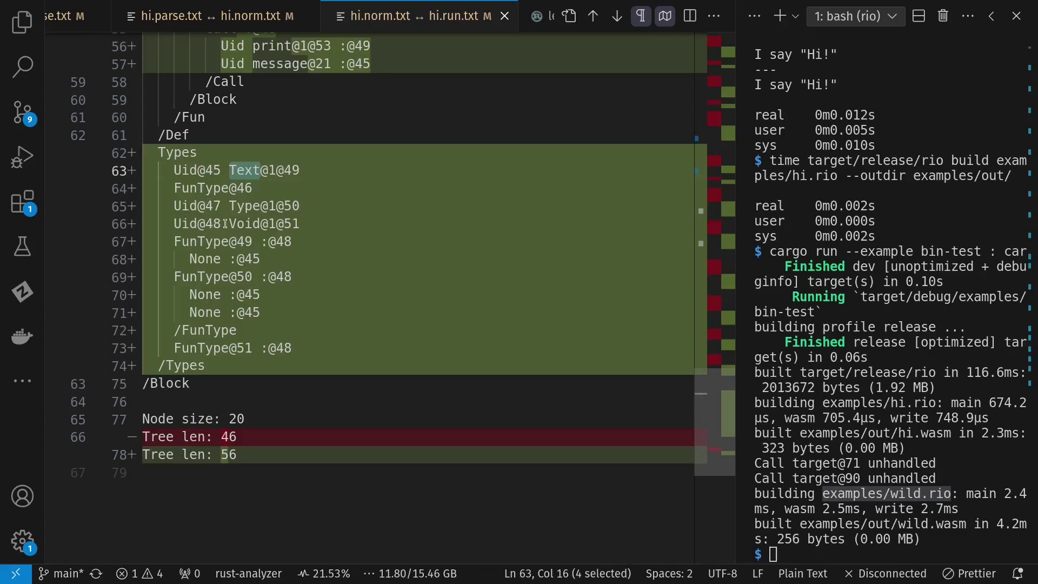
drag(299, 170, 262, 170)
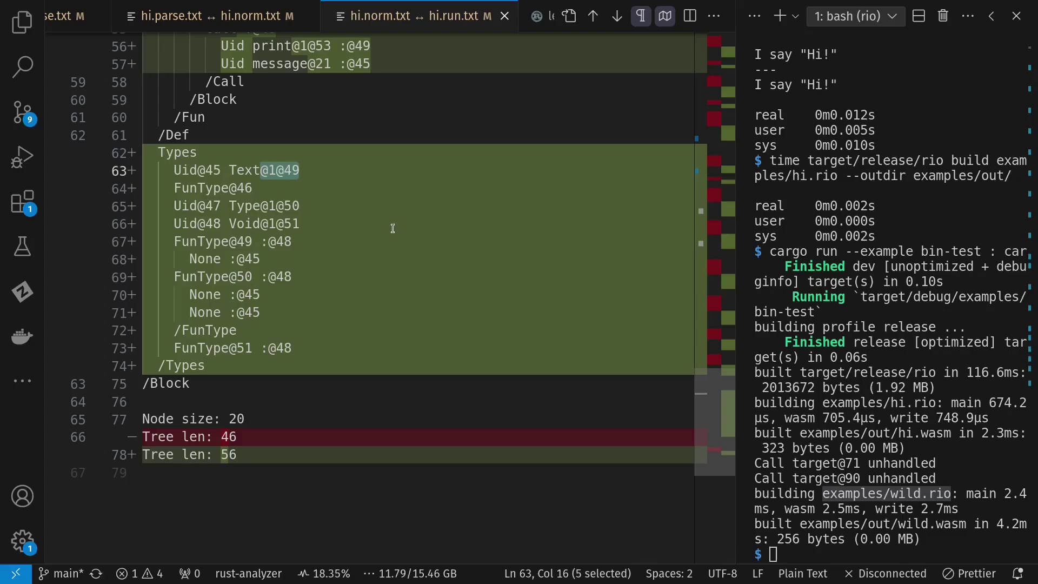
drag(121, 276, 122, 310)
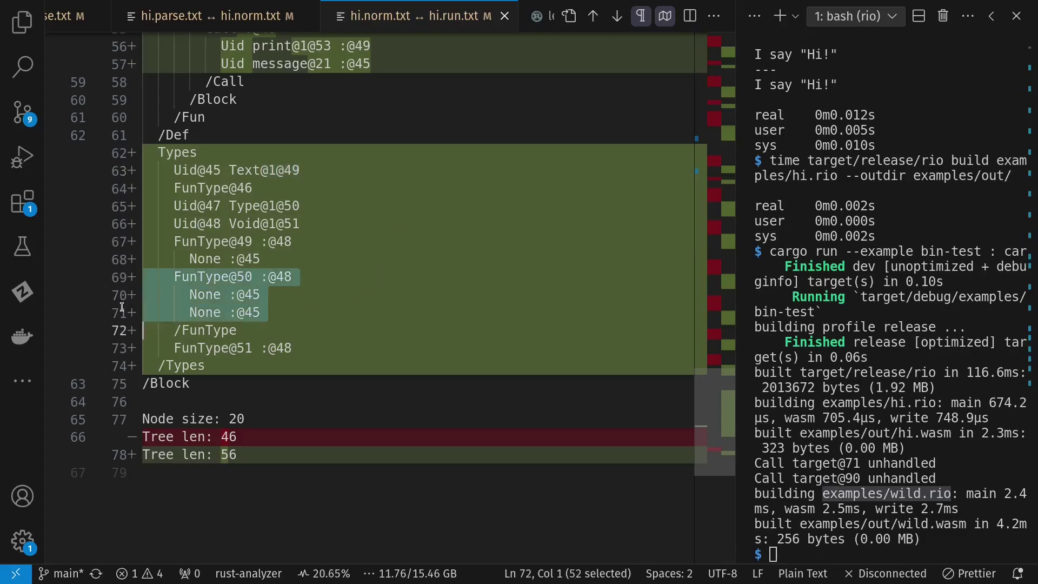
click(222, 295)
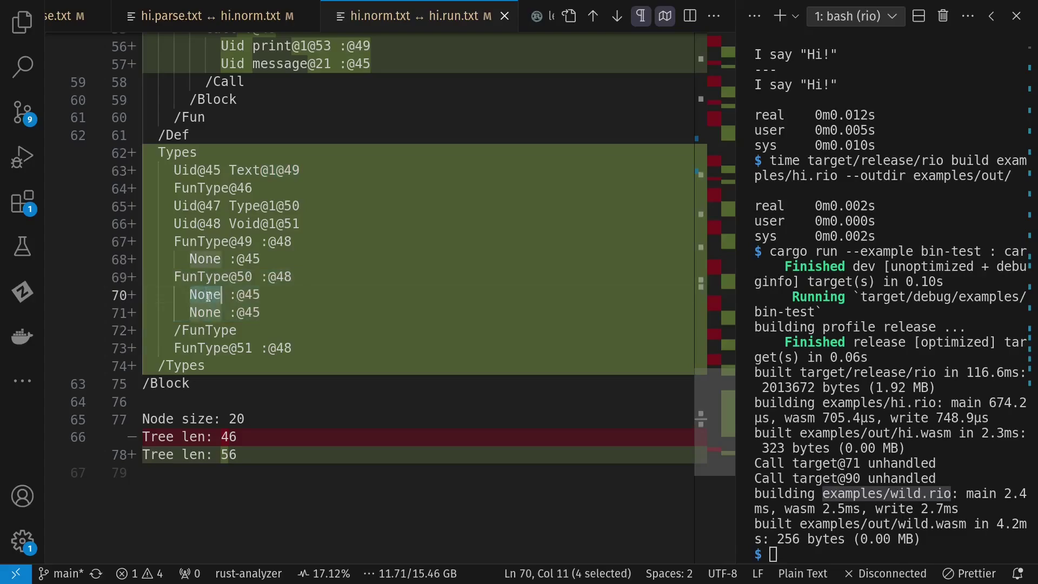
click(234, 294)
double_click(244, 295)
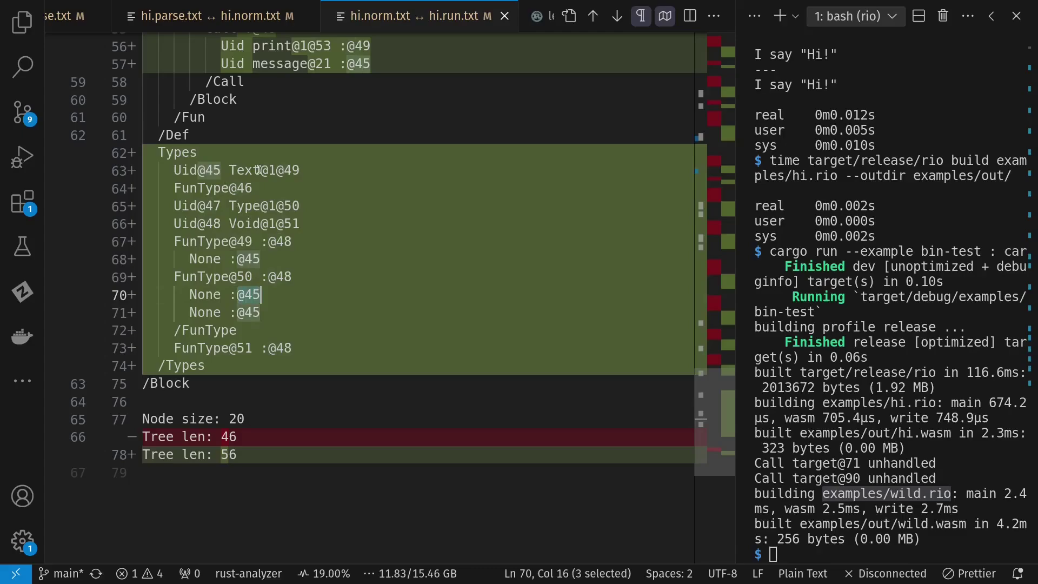
click(264, 315)
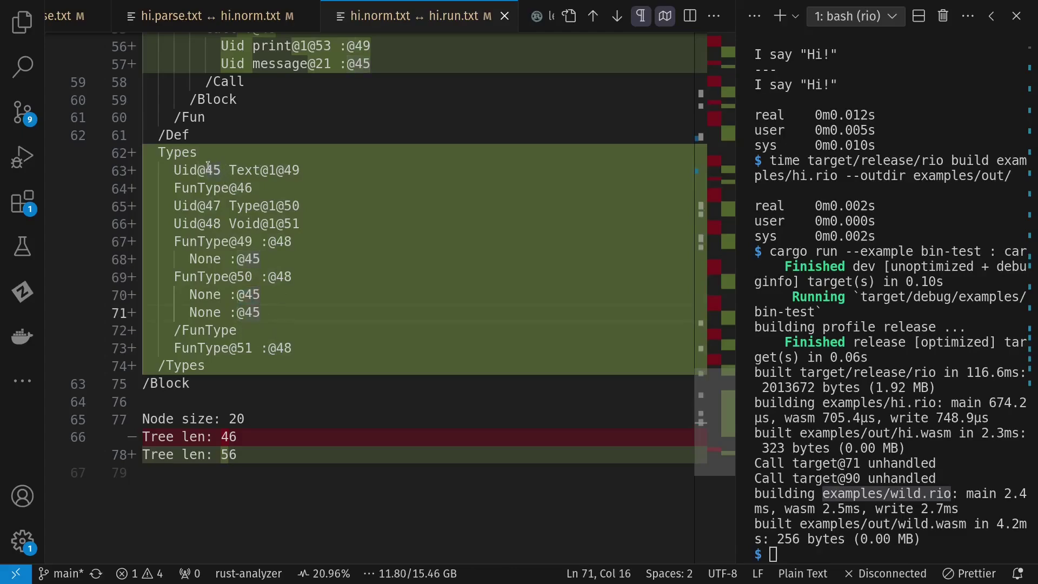
drag(268, 277, 293, 277)
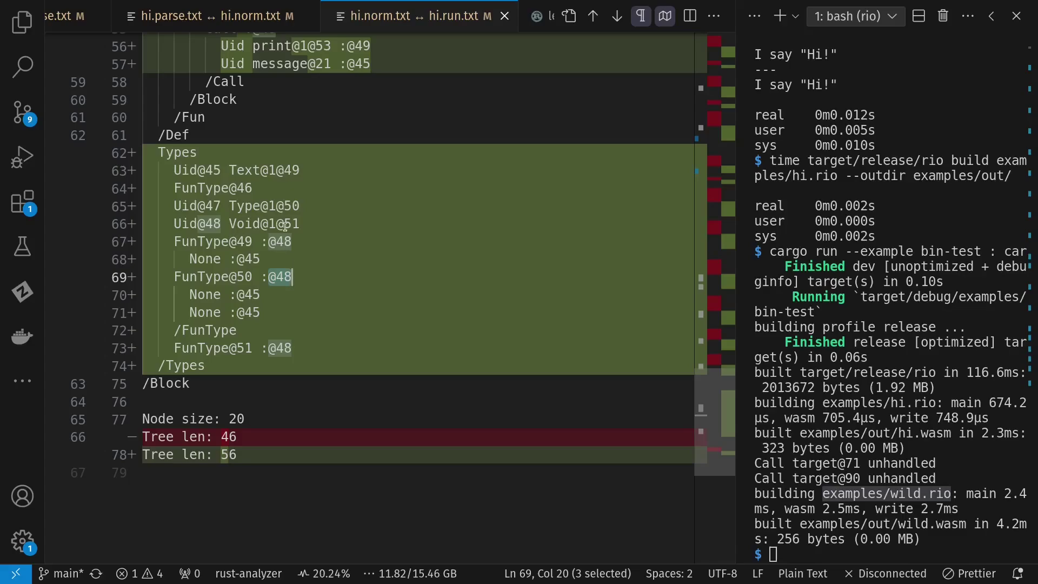
scroll(81, 9, up, 4)
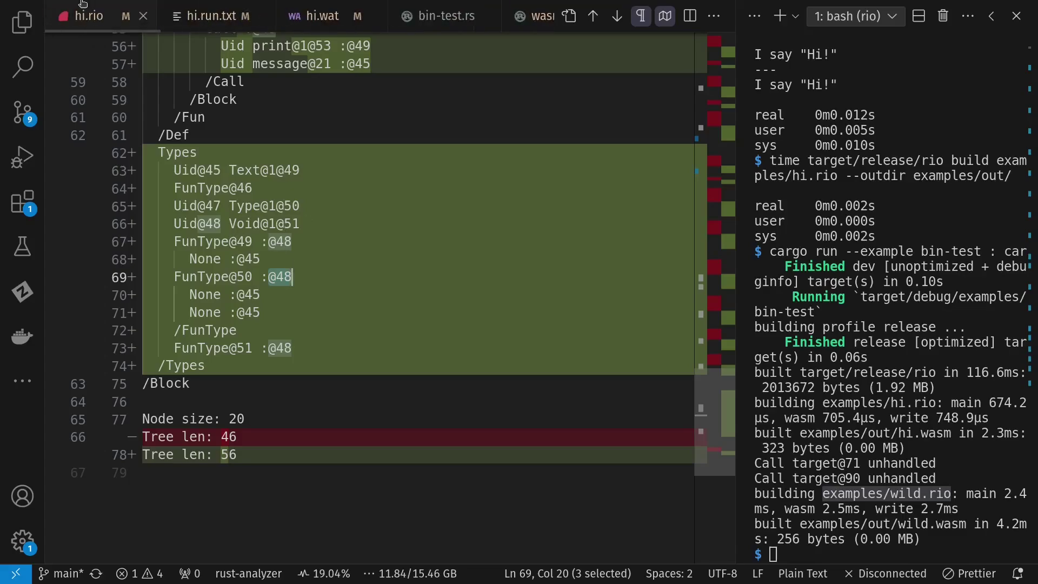
- Highlight print-twice's parameter types and Void return type in hi.rio
click(81, 15)
drag(322, 131, 451, 130)
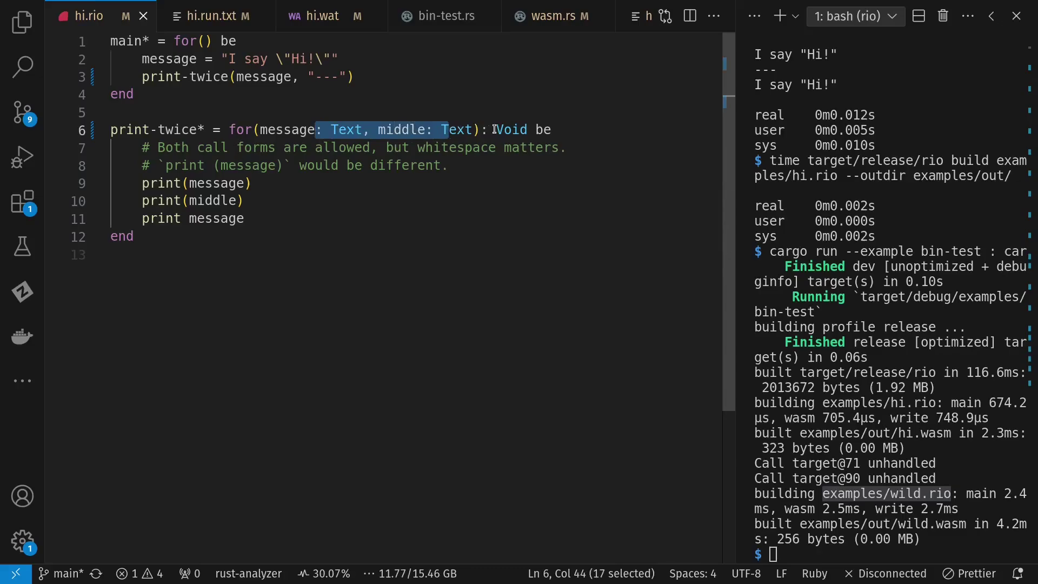
double_click(512, 131)
scroll(487, 15, down, 4)
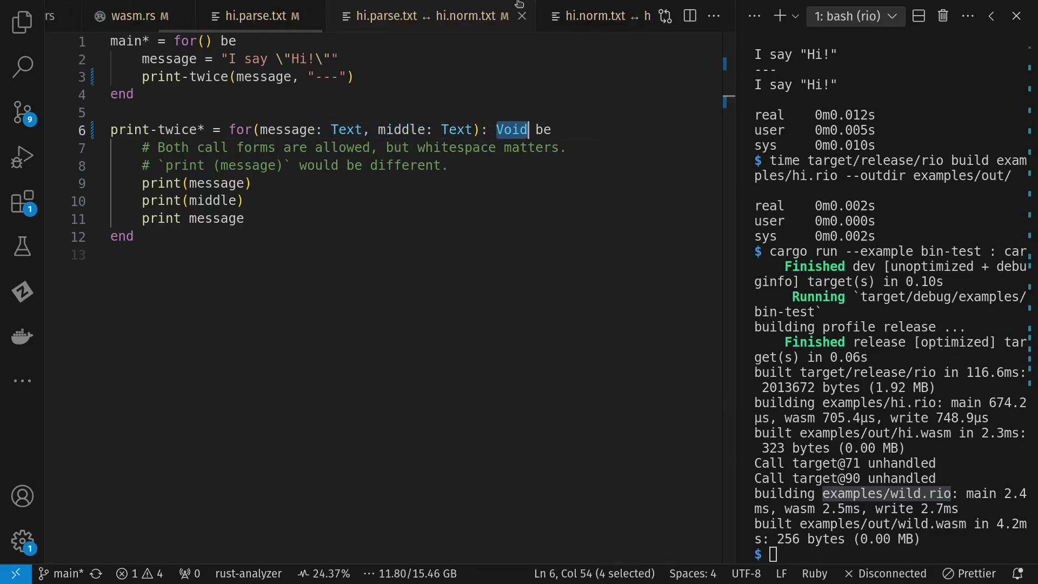
- In the norm-versus-run diff highlight the FunType@46, FunType@51 and None parameter lines, then show lex.rs
click(600, 15)
drag(174, 189, 122, 203)
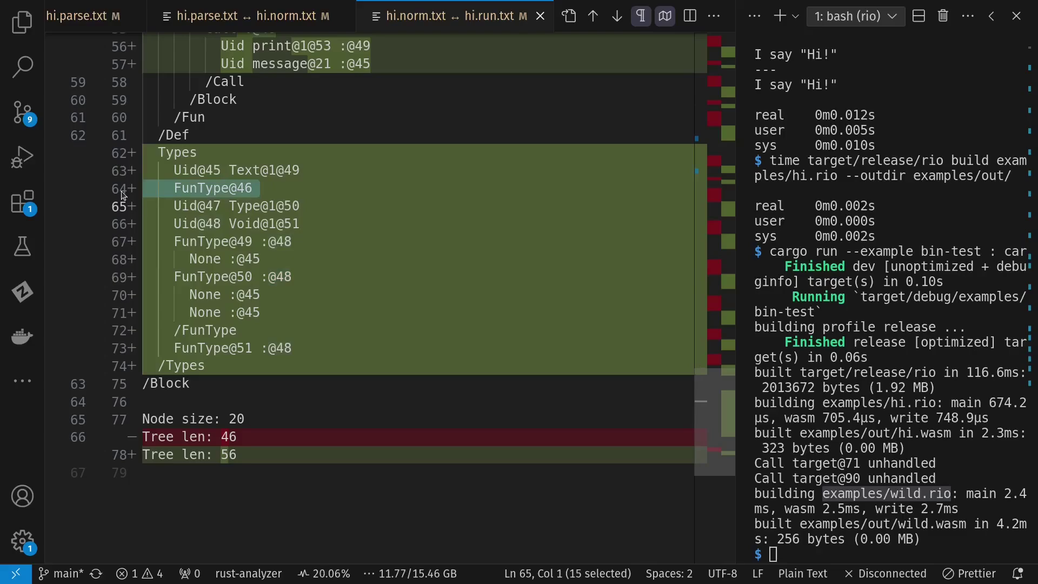
click(125, 353)
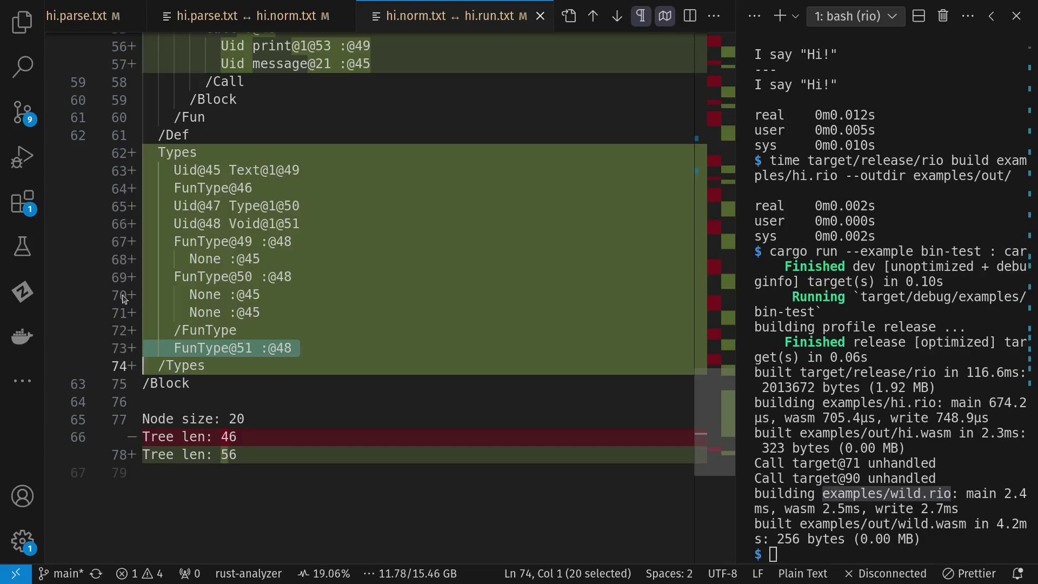
drag(124, 297, 124, 322)
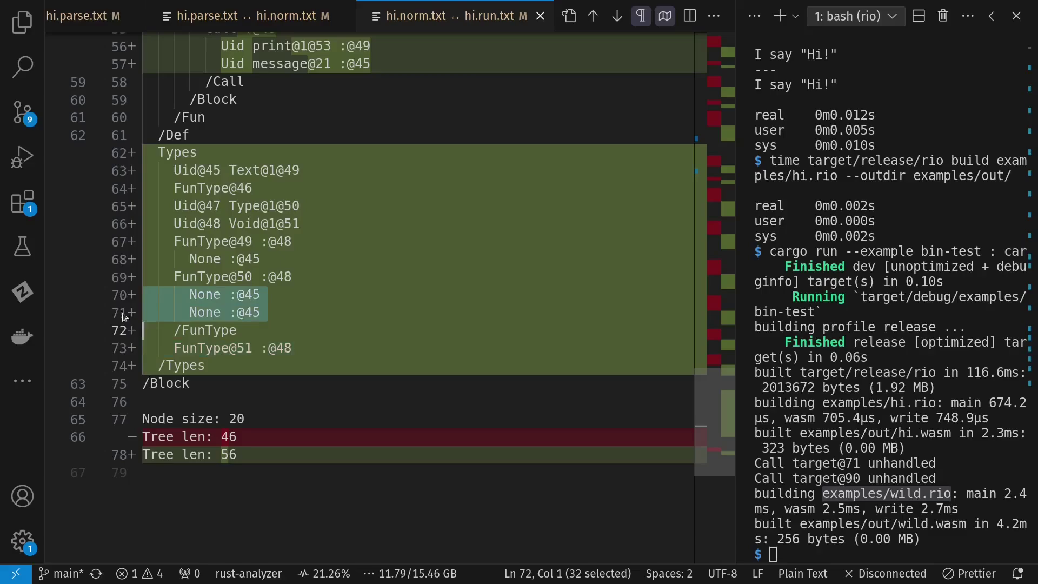
scroll(244, 15, down, 3)
click(458, 15)
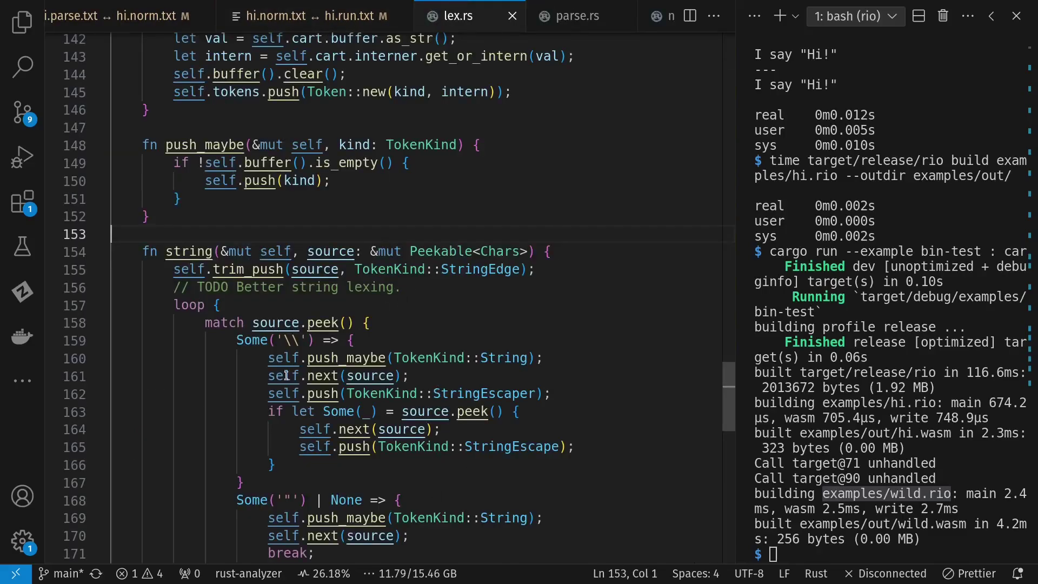
- Skim parse.rs, highlight interner's uses in norm.rs's string-merging code, then show run.rs's module-building sequence
click(568, 15)
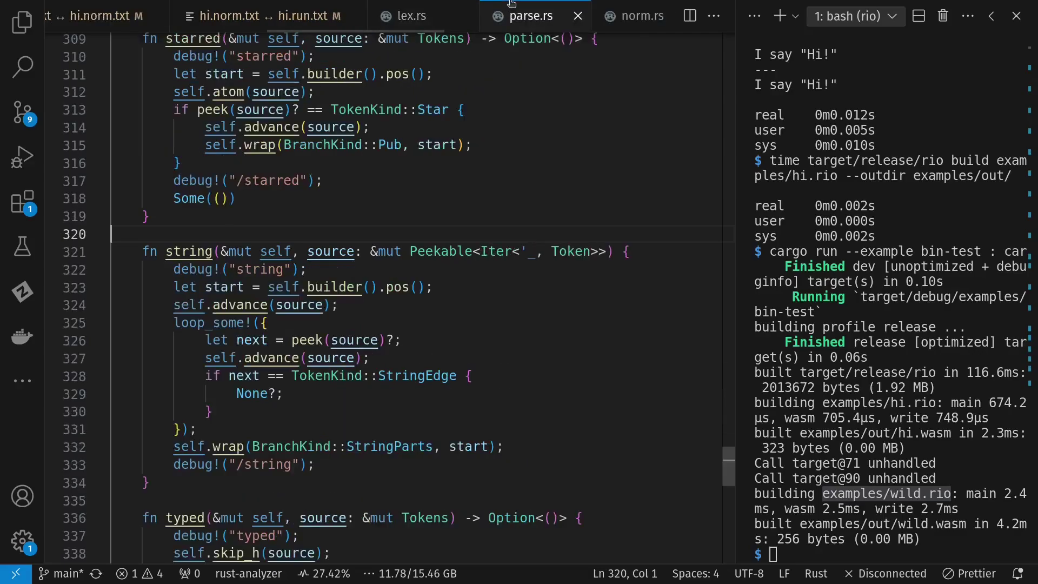
scroll(515, 8, down, 2)
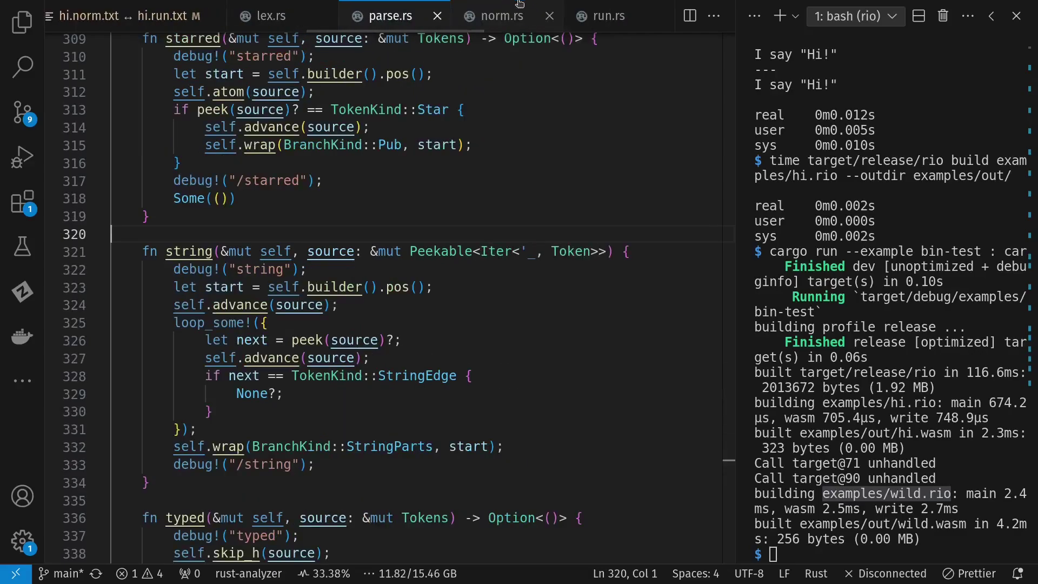
click(501, 15)
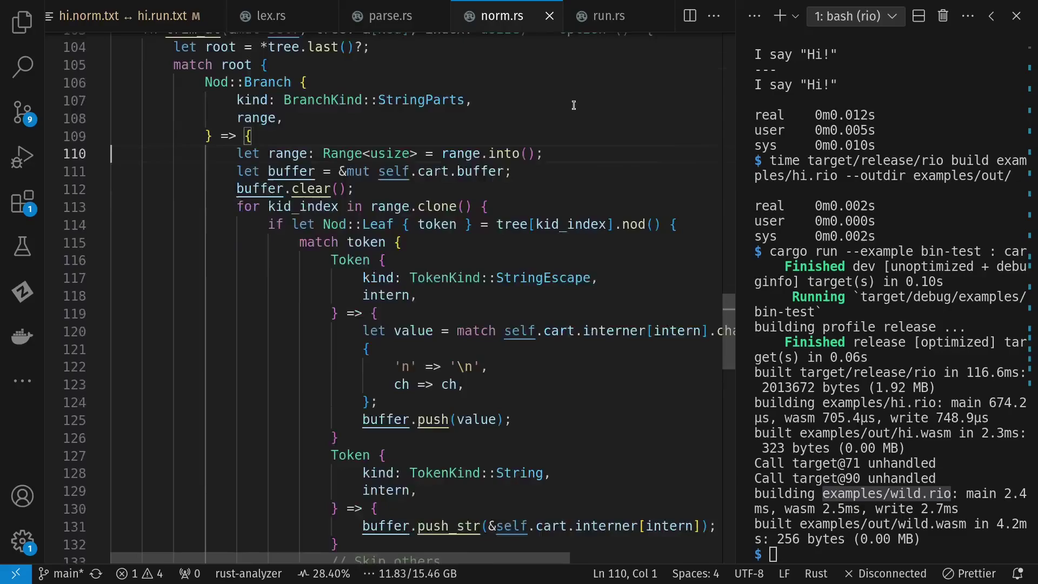
scroll(573, 105, down, 4)
double_click(448, 416)
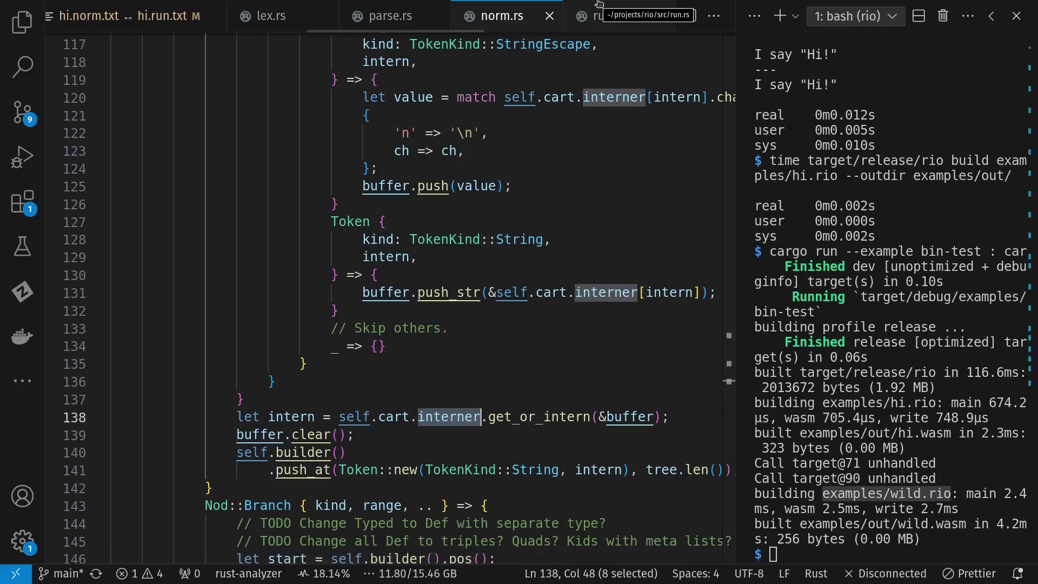
click(609, 15)
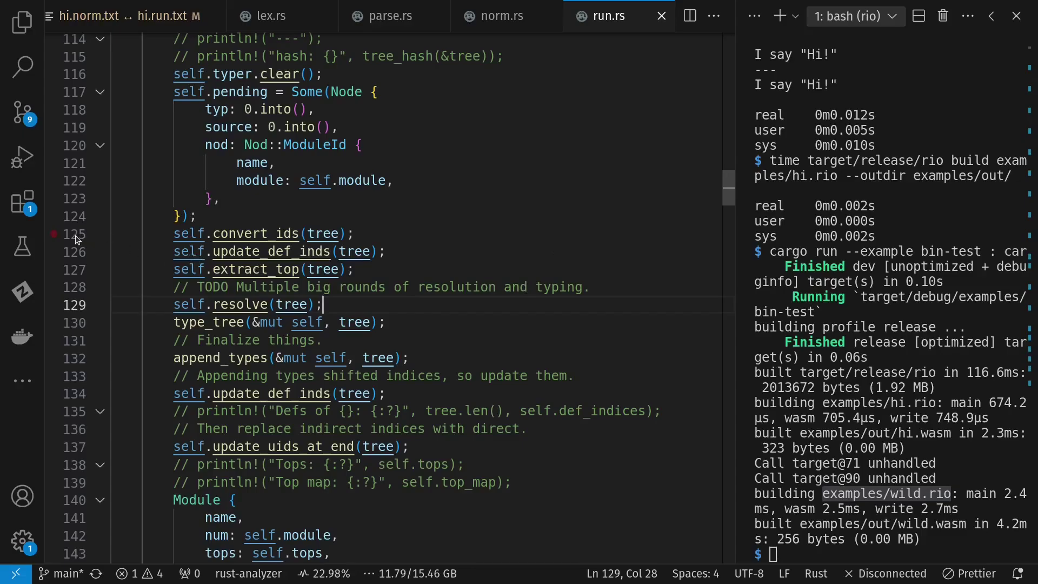
- Highlight run.rs's id conversion, extract_top and resolve calls in the module-building sequence
drag(75, 236, 75, 271)
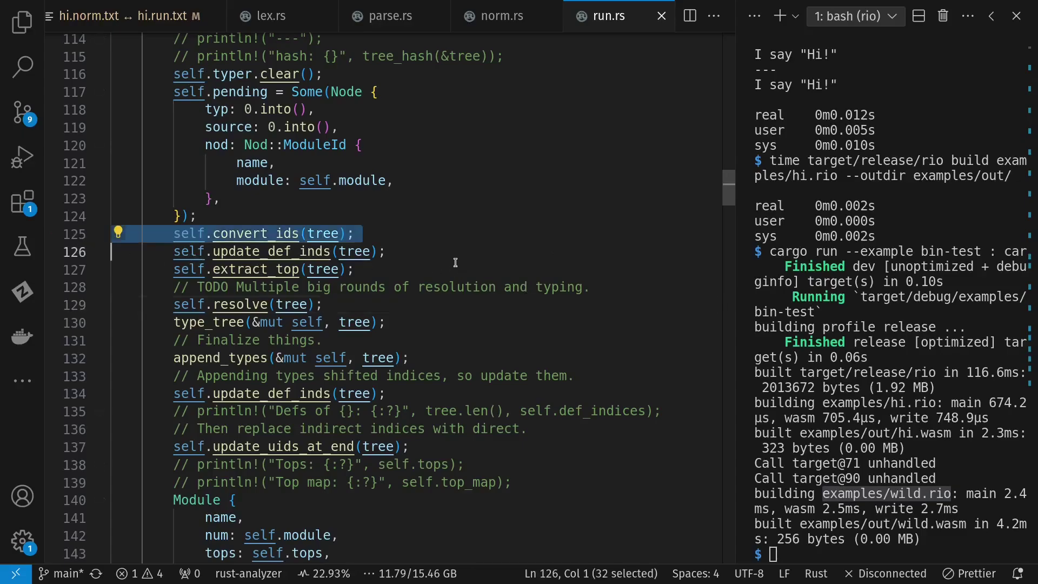
click(309, 269)
double_click(258, 270)
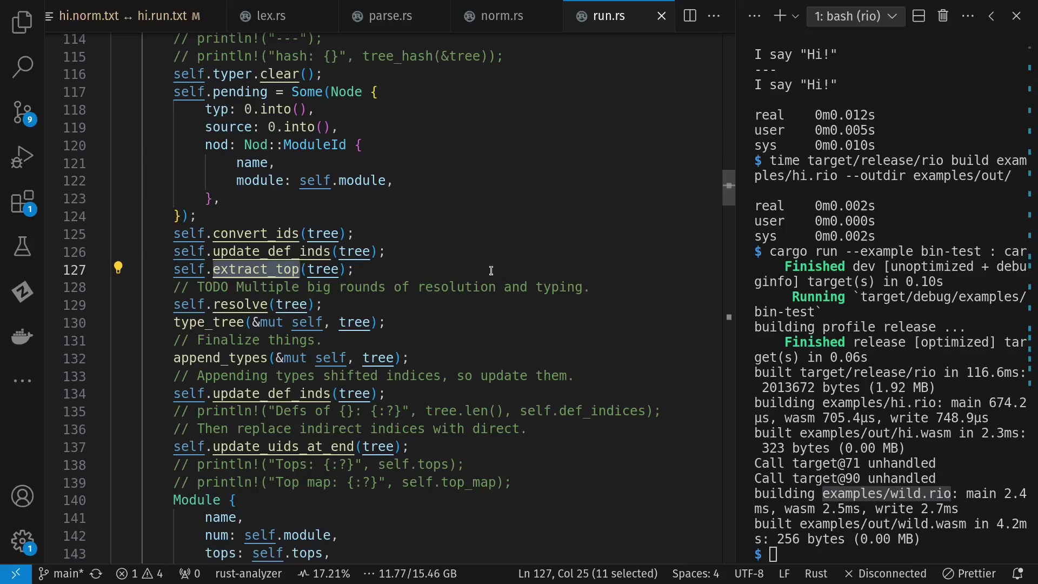
click(74, 305)
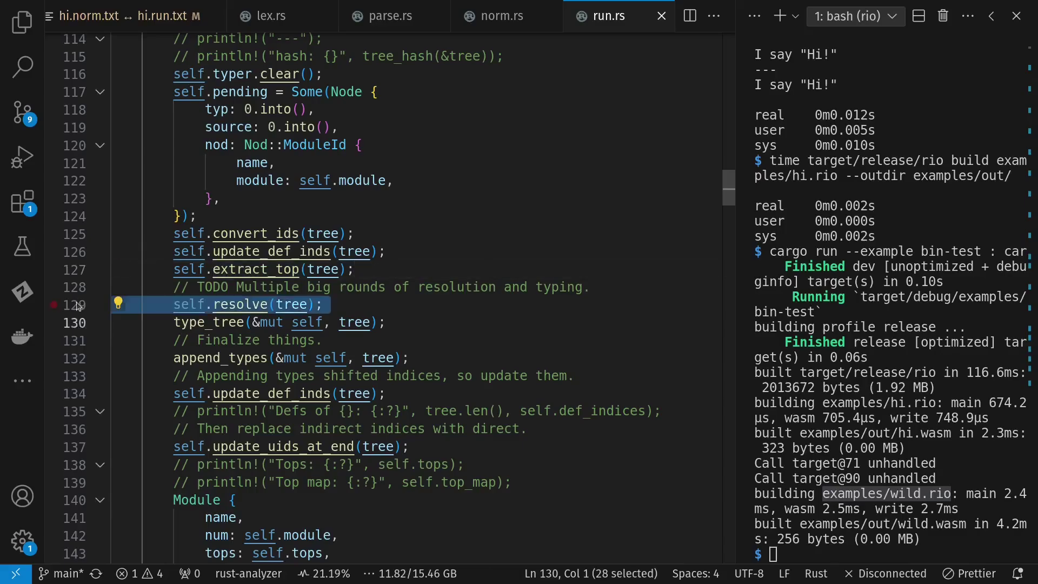
- Highlight the type_tree and append_types calls, then move to their source in typ.rs
click(75, 324)
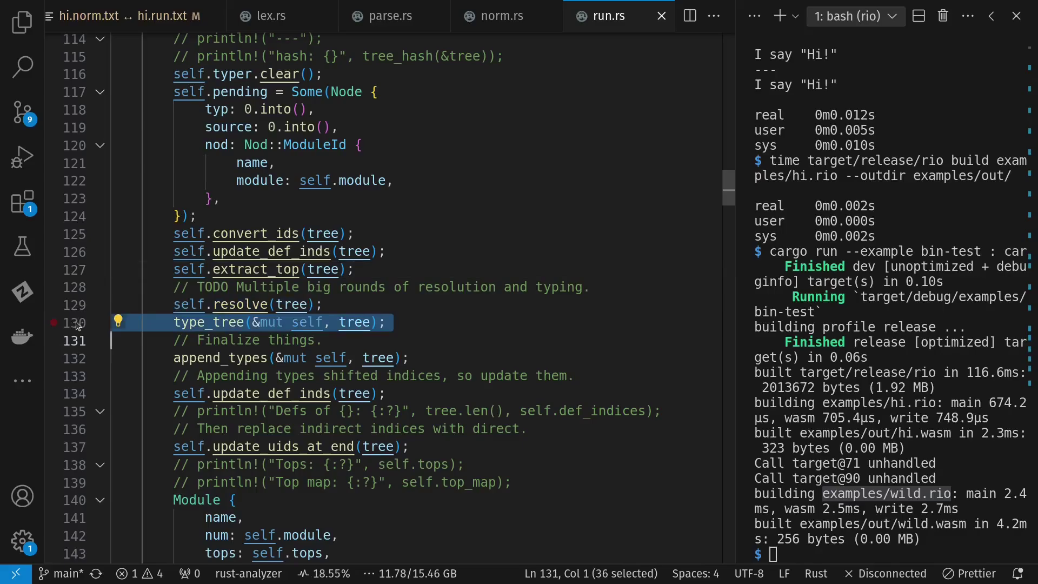
click(433, 328)
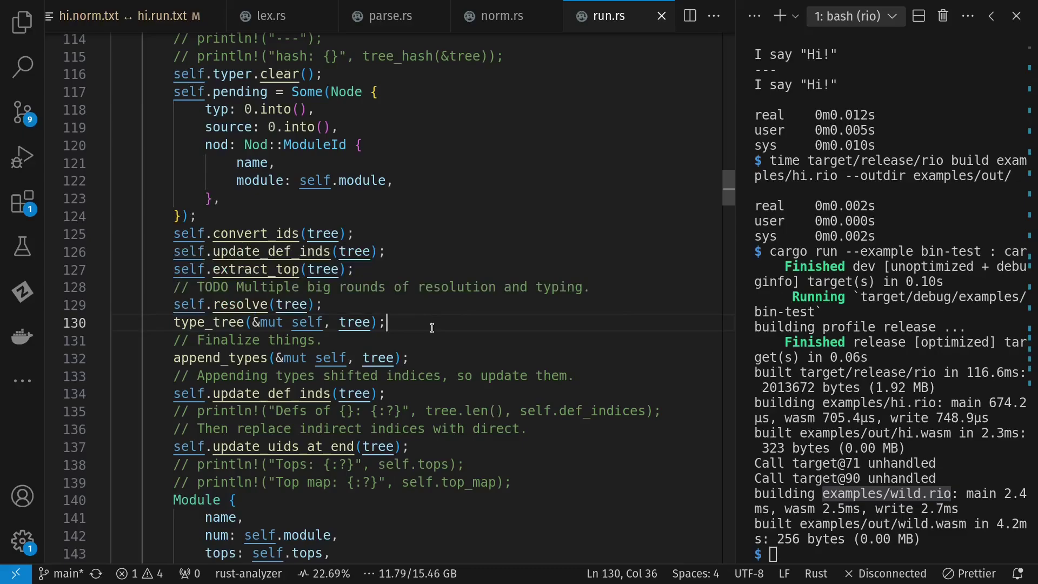
click(72, 359)
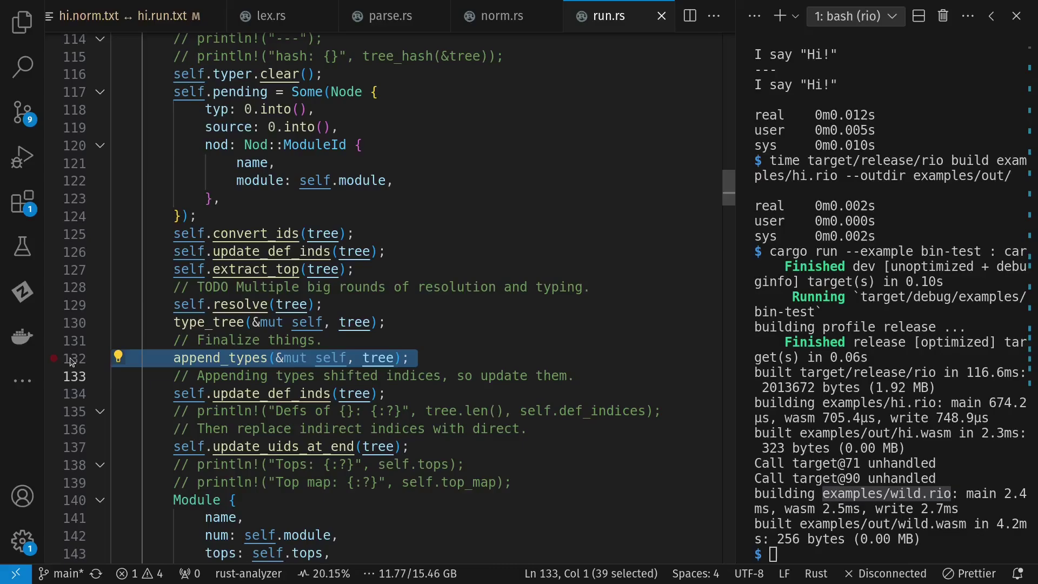
click(461, 358)
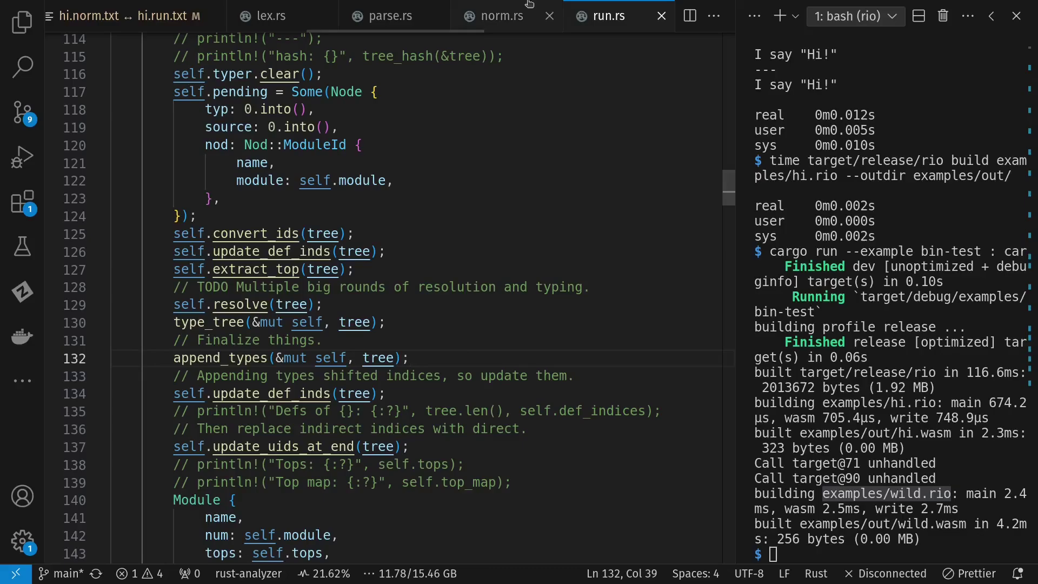
scroll(458, 15, down, 2)
scroll(459, 16, down, 2)
click(458, 16)
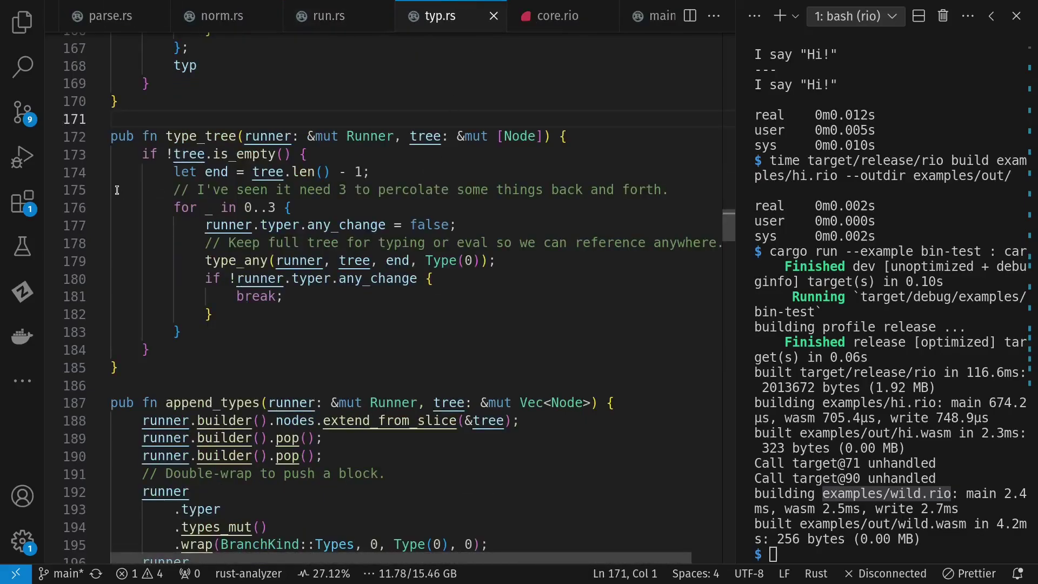
click(81, 209)
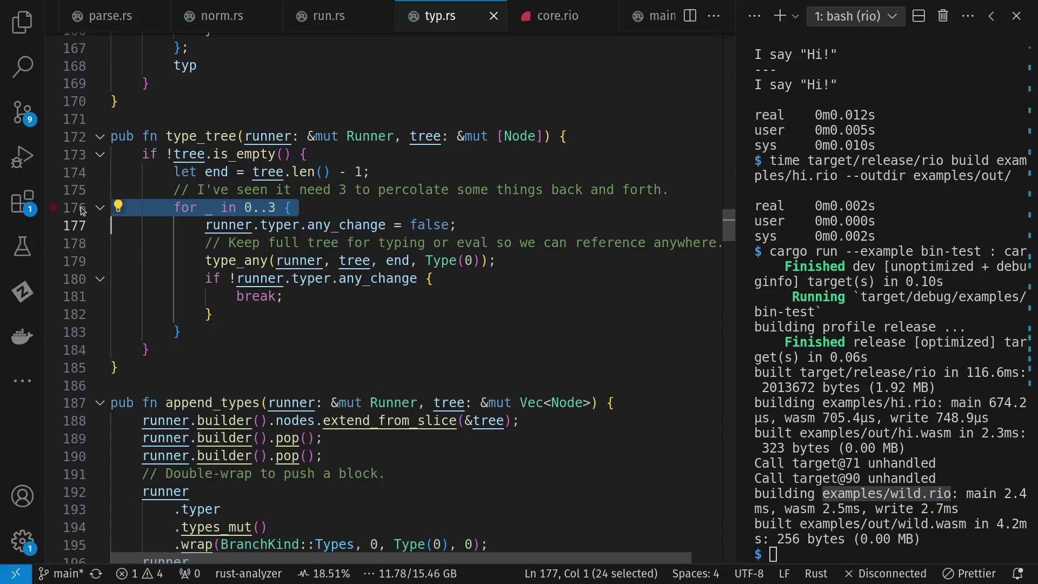
drag(81, 260, 75, 328)
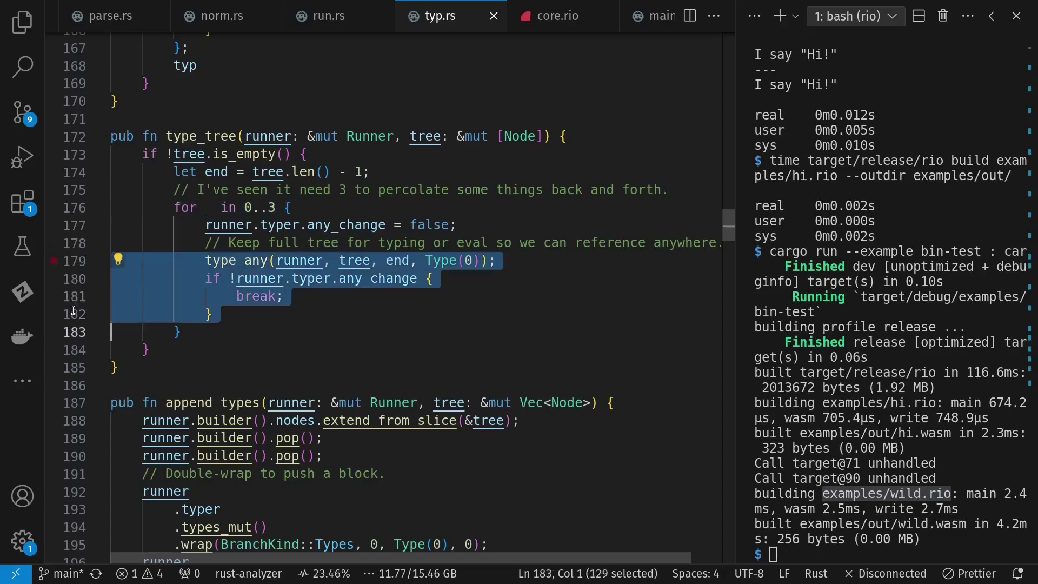
click(557, 259)
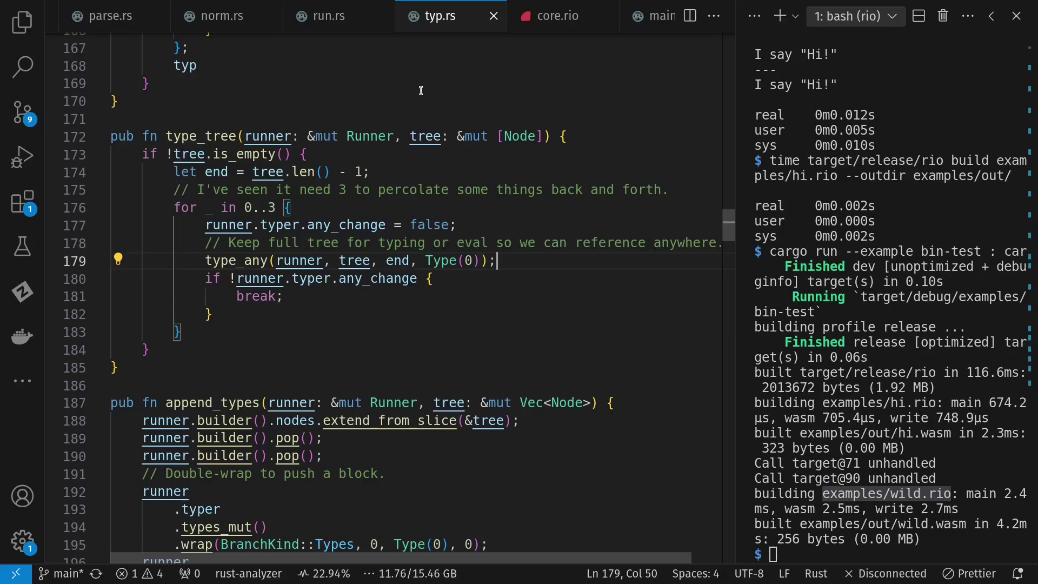
scroll(408, 15, down, 1)
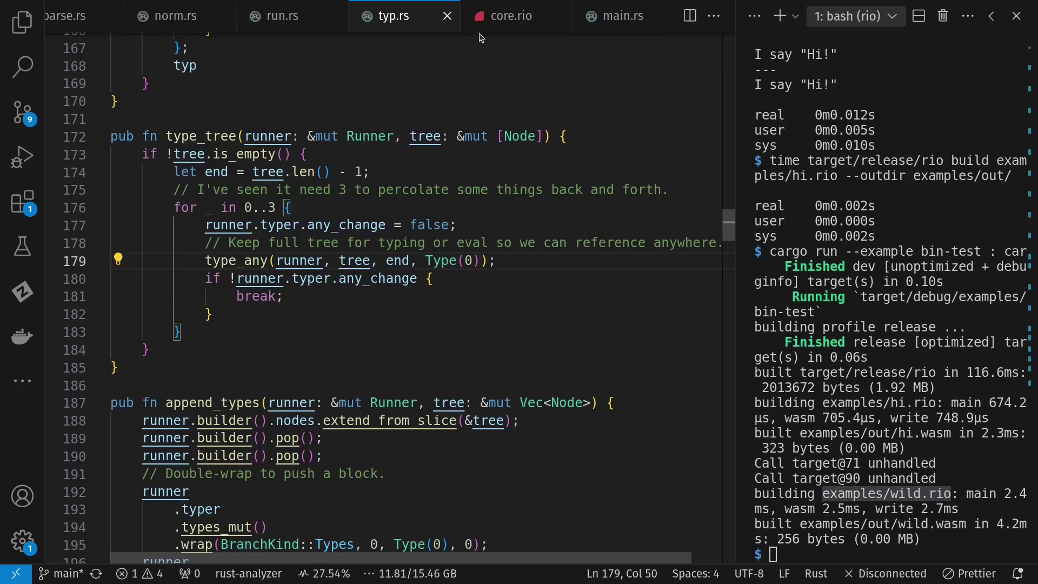
scroll(408, 15, up, 2)
scroll(365, 15, up, 2)
scroll(284, 14, up, 2)
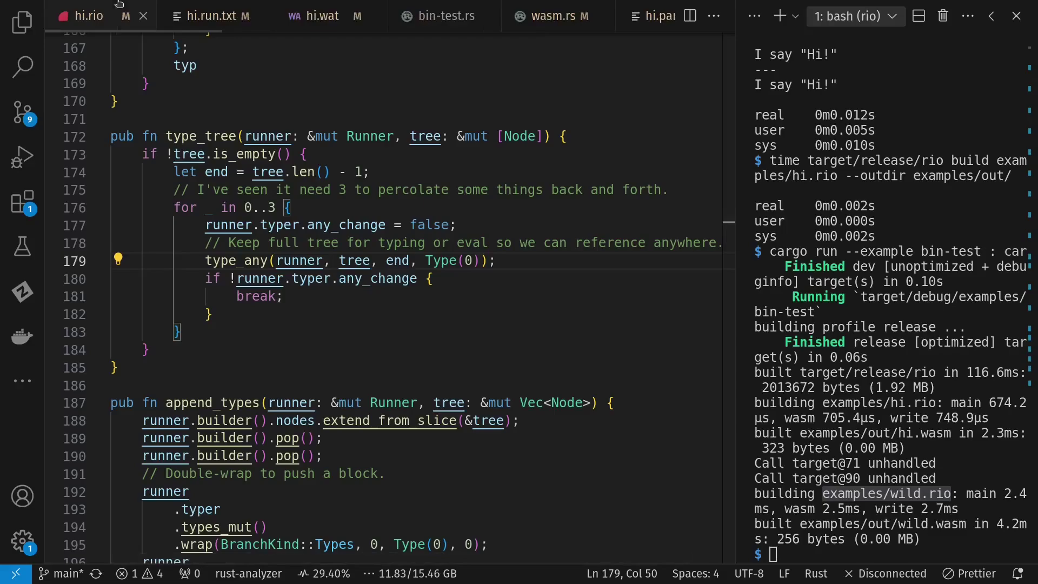
- In hi.rio, highlight the greeting string, the message variable and main's for() be form
click(109, 6)
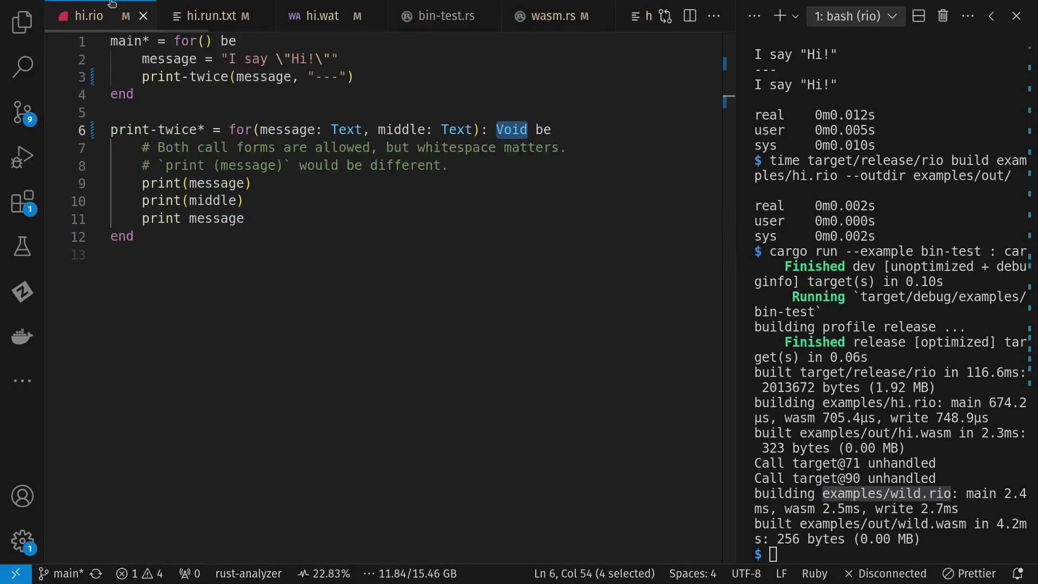
drag(223, 59, 338, 59)
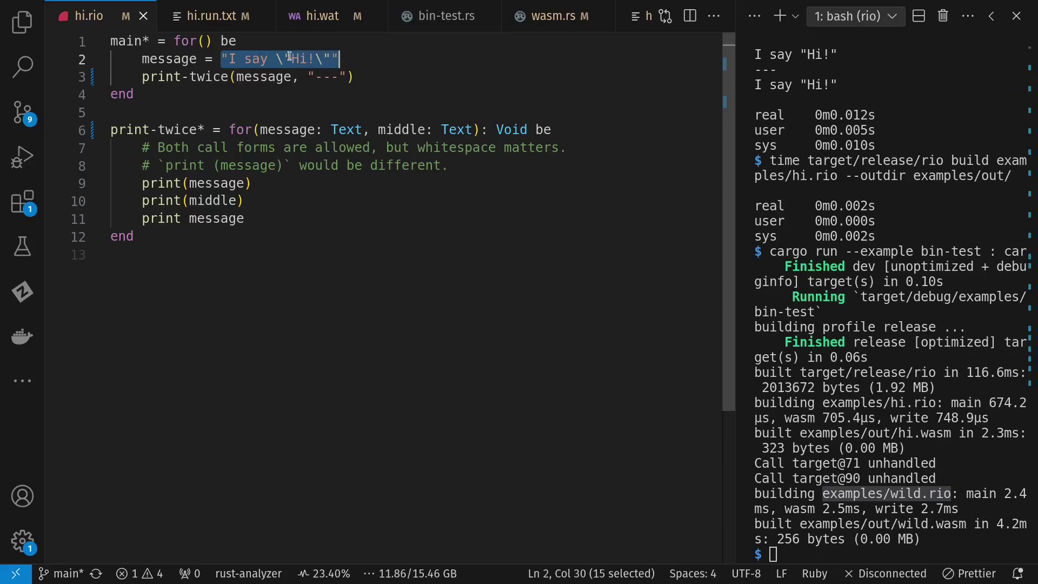
double_click(168, 59)
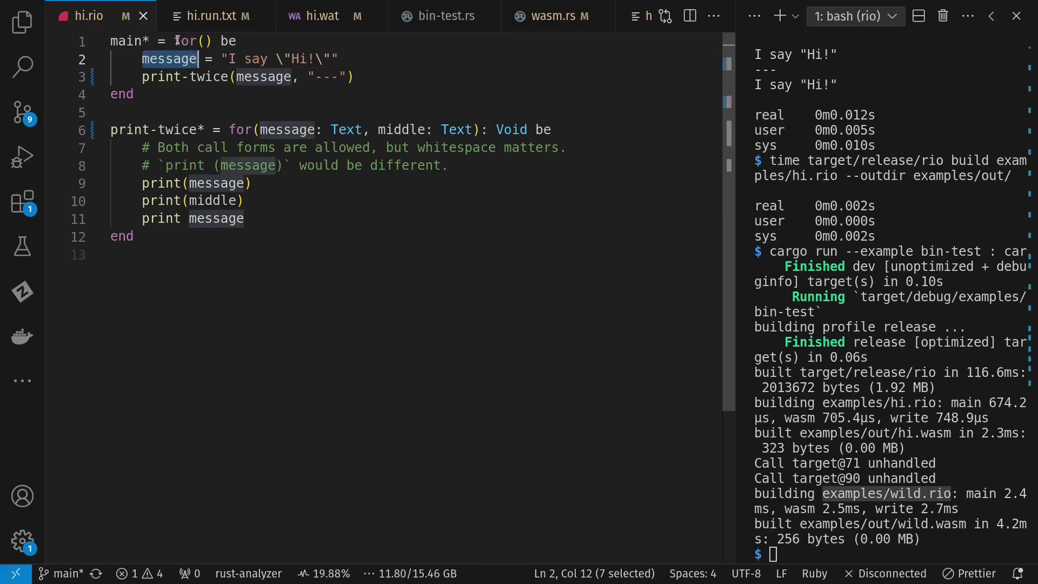
click(177, 41)
drag(176, 40, 237, 41)
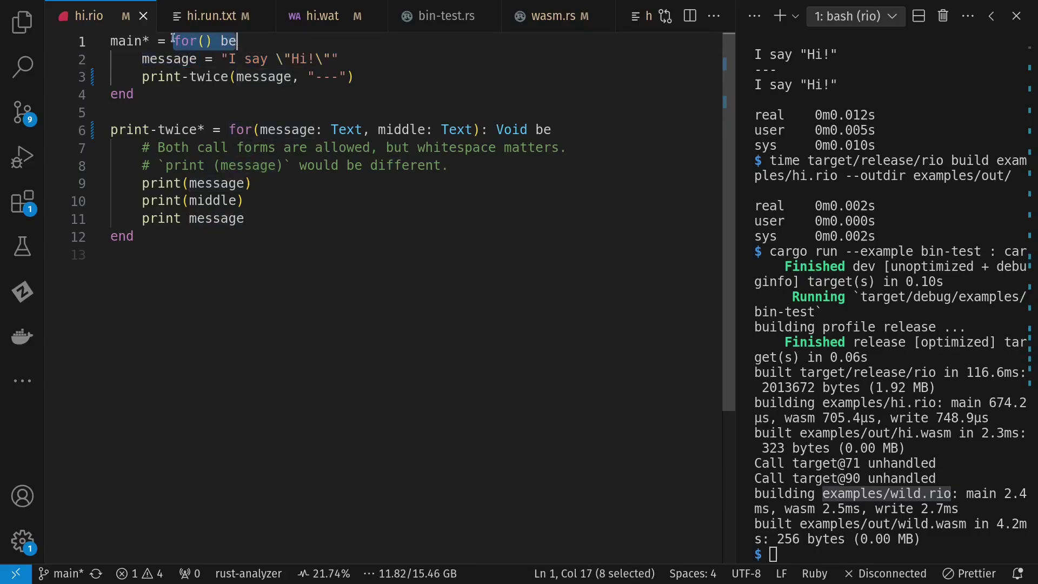
double_click(127, 41)
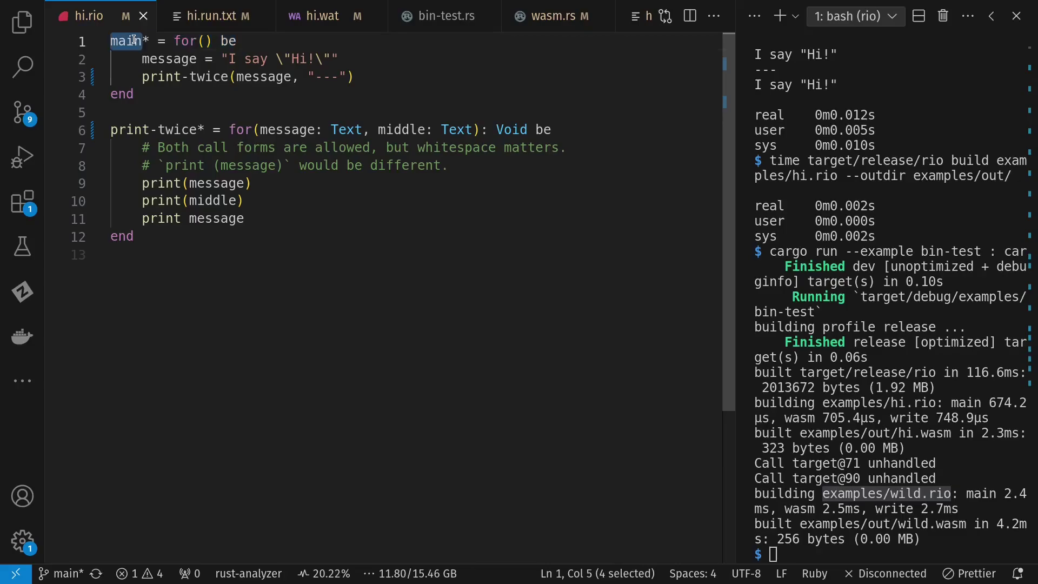
- Highlight the Text parameter type of print-twice on line 6
double_click(348, 130)
click(261, 130)
double_click(347, 131)
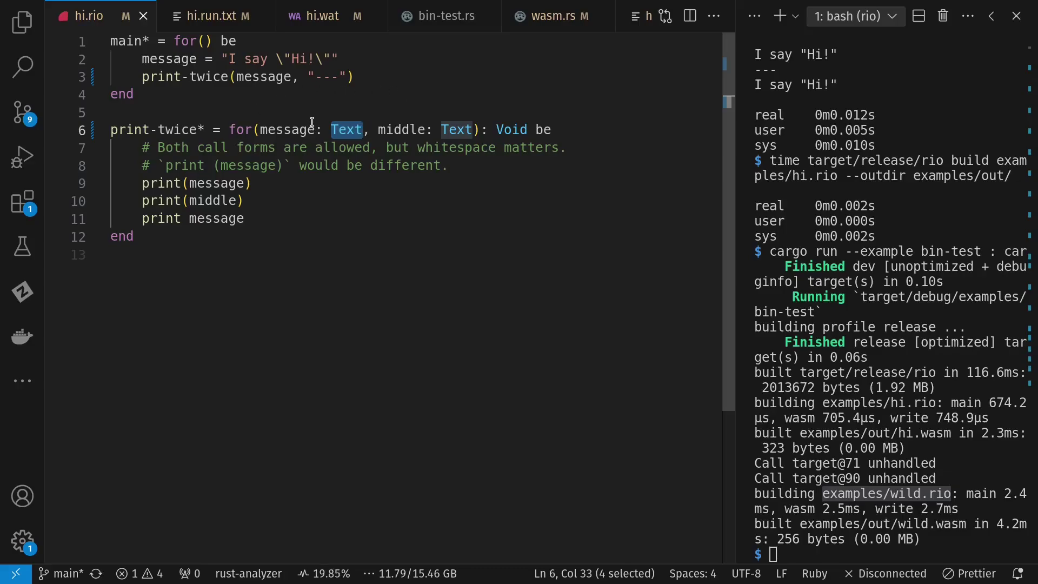
click(270, 111)
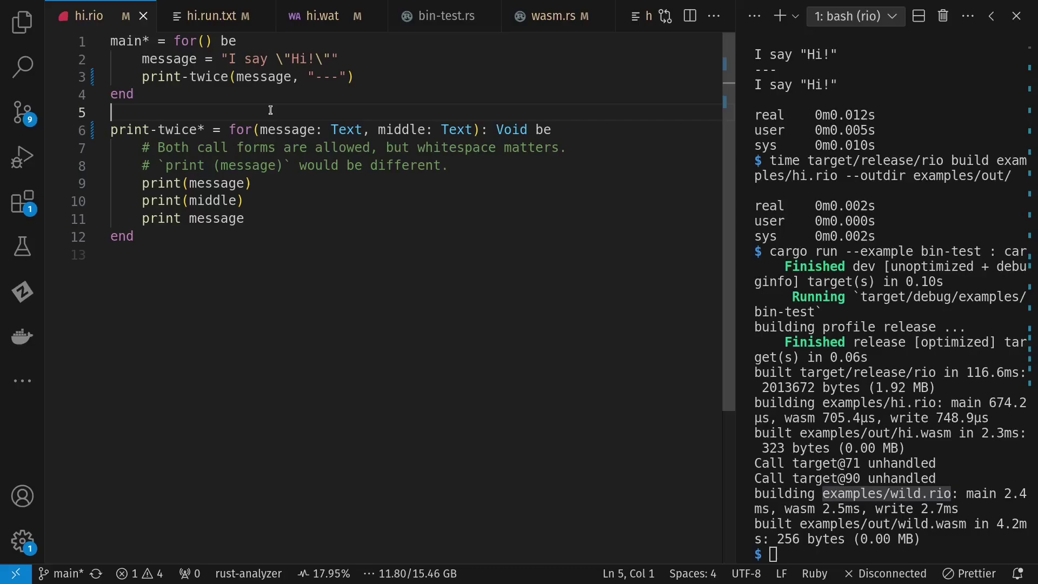
scroll(543, 13, down, 3)
scroll(541, 12, down, 3)
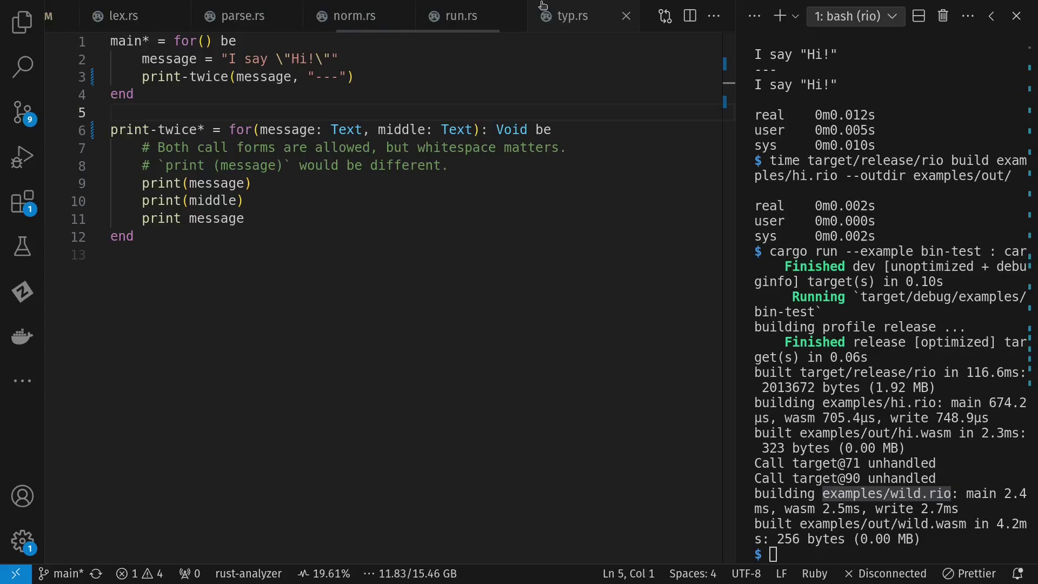
- Highlight run.rs's TODO about multiple resolution and typing rounds, then return to typ.rs
click(460, 16)
double_click(268, 286)
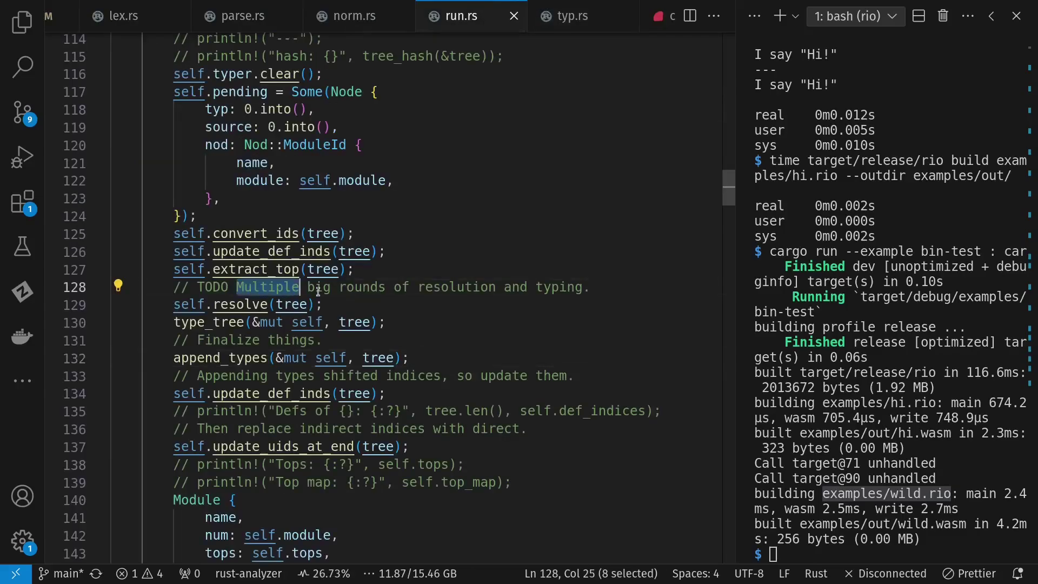
drag(317, 290, 610, 287)
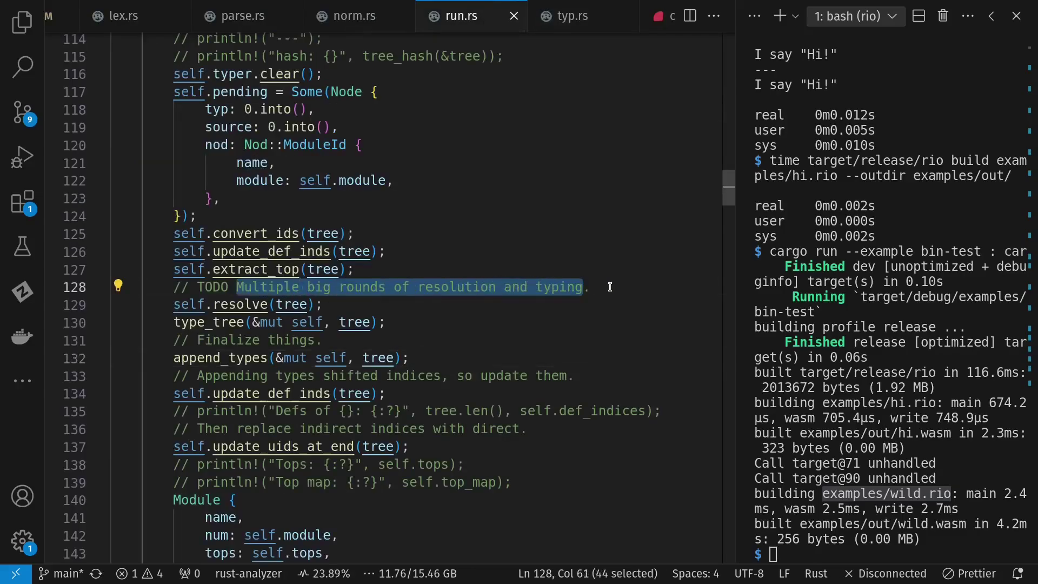
click(573, 16)
mouse_move(729, 227)
mouse_down()
mouse_move(723, 549)
mouse_move(718, 334)
mouse_up()
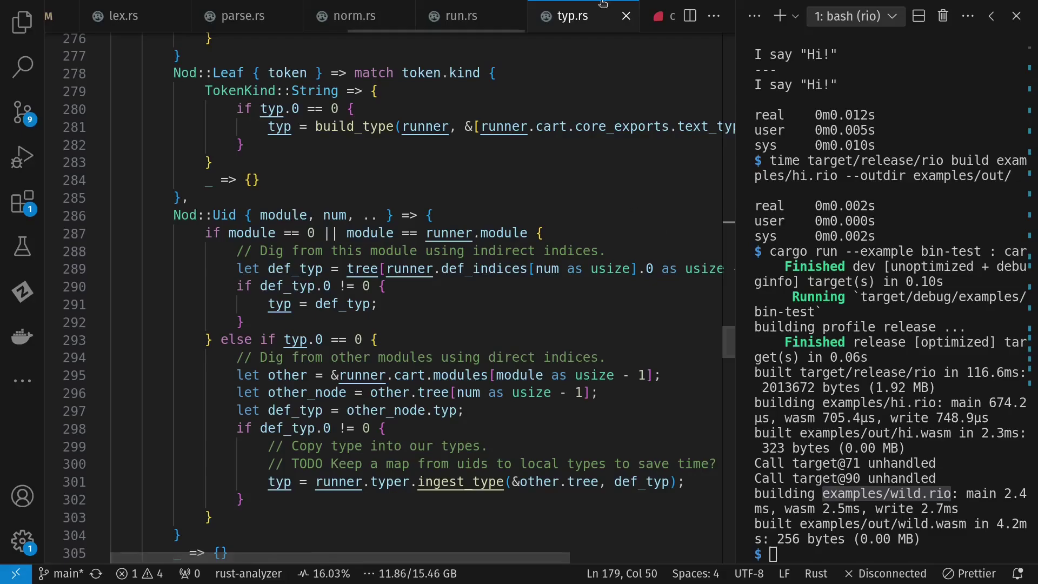
scroll(593, 16, down, 3)
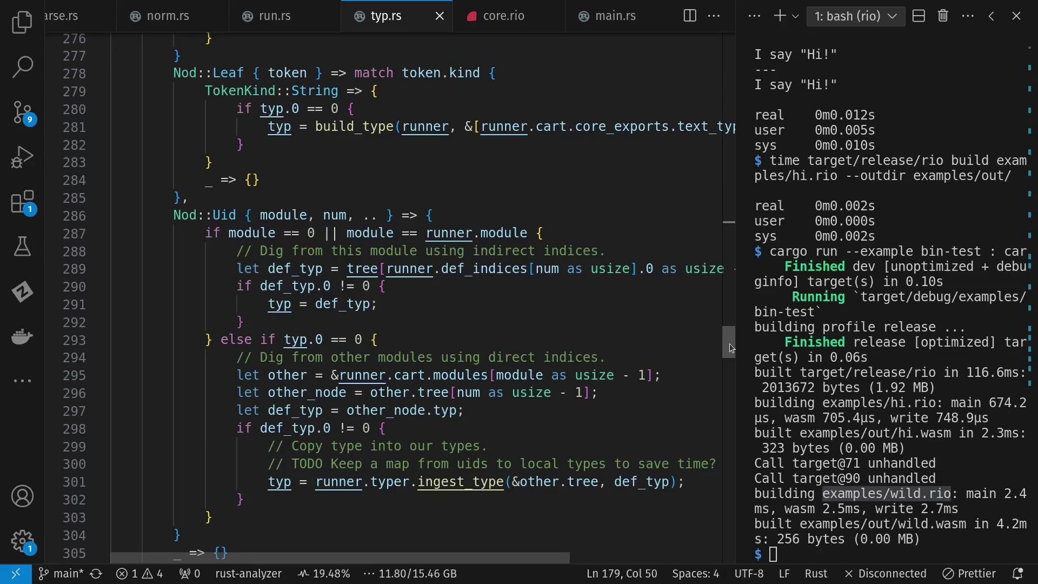
- Switch the editor to core.rio with its native declarations
click(504, 16)
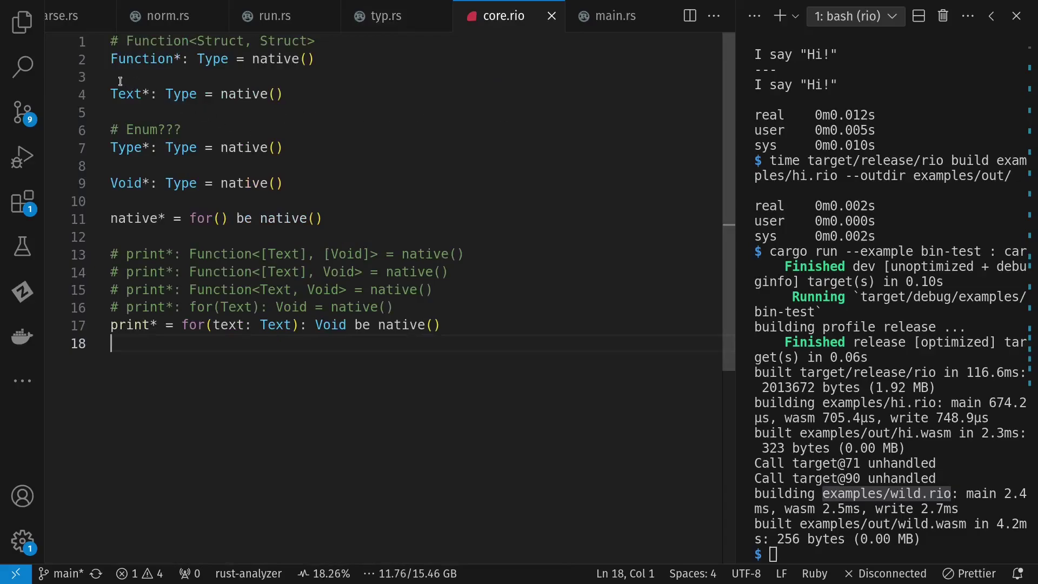
- Highlight core.rio's definitions and the native keyword on line 11, then move to main.rs
drag(111, 59, 178, 370)
click(183, 372)
double_click(272, 219)
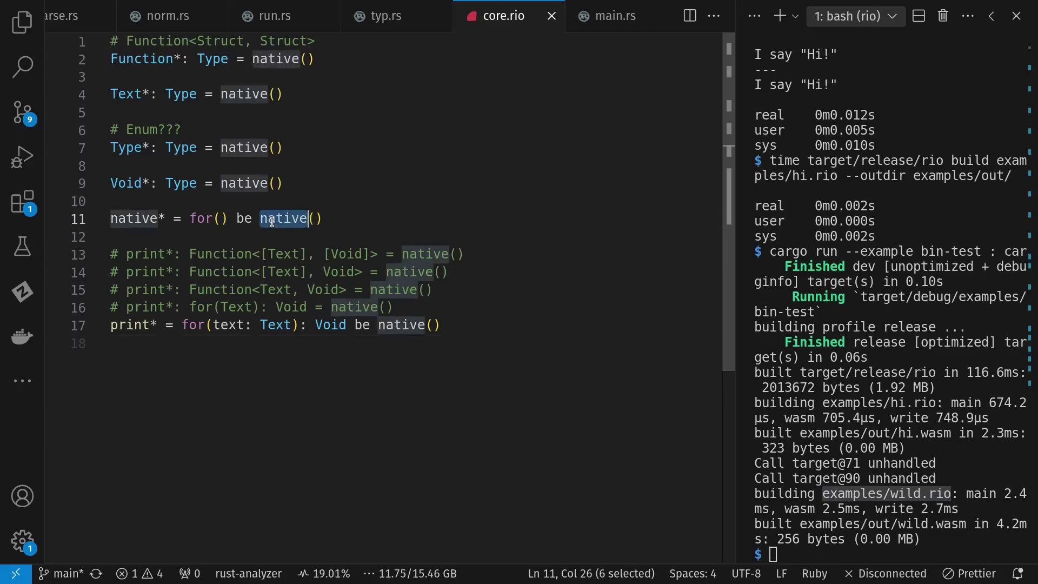
click(362, 341)
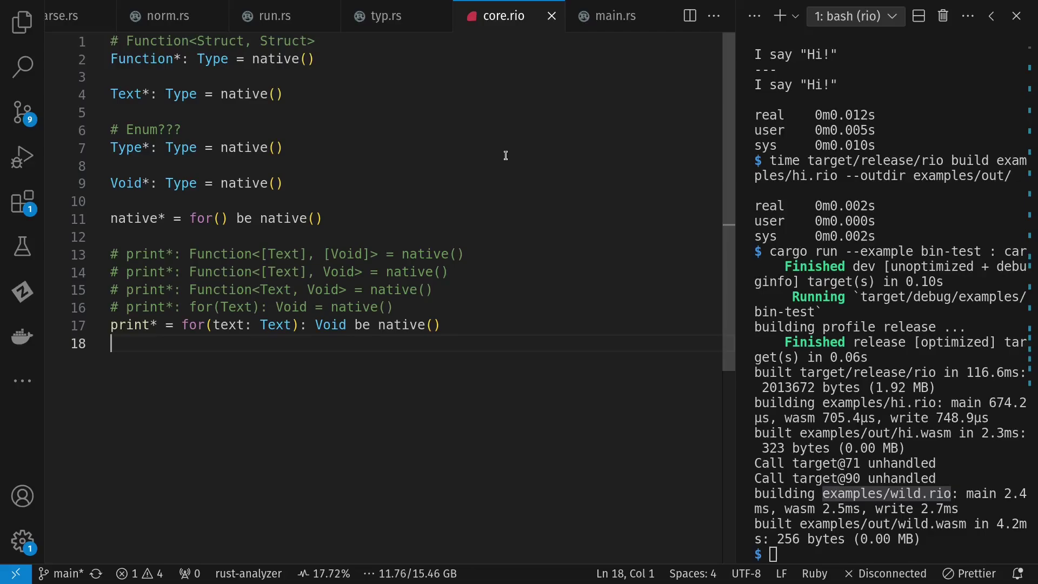
click(615, 16)
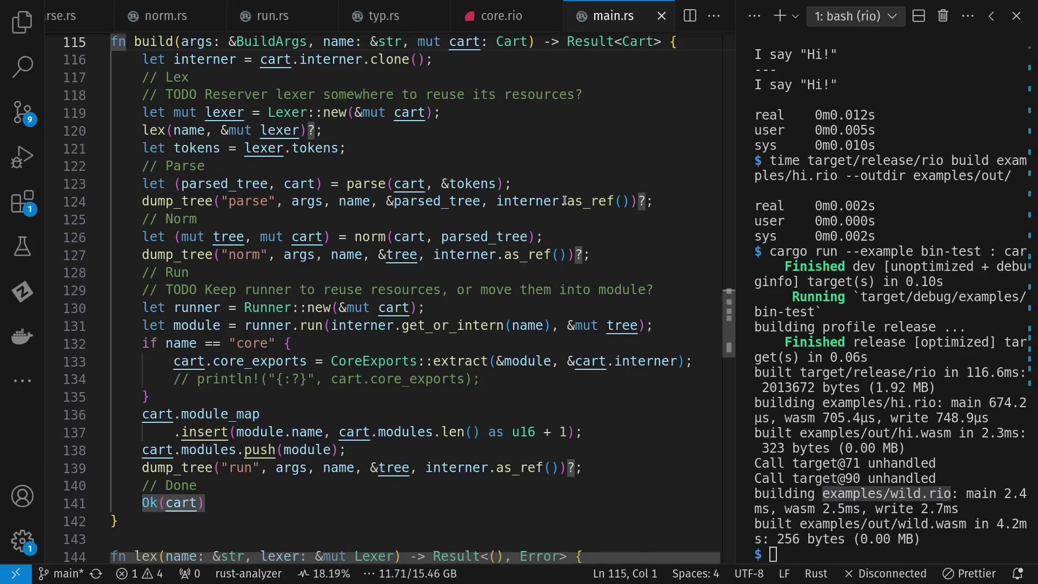
- Walk main.rs's lex, parse, norm and run stage lines in the build function
click(481, 120)
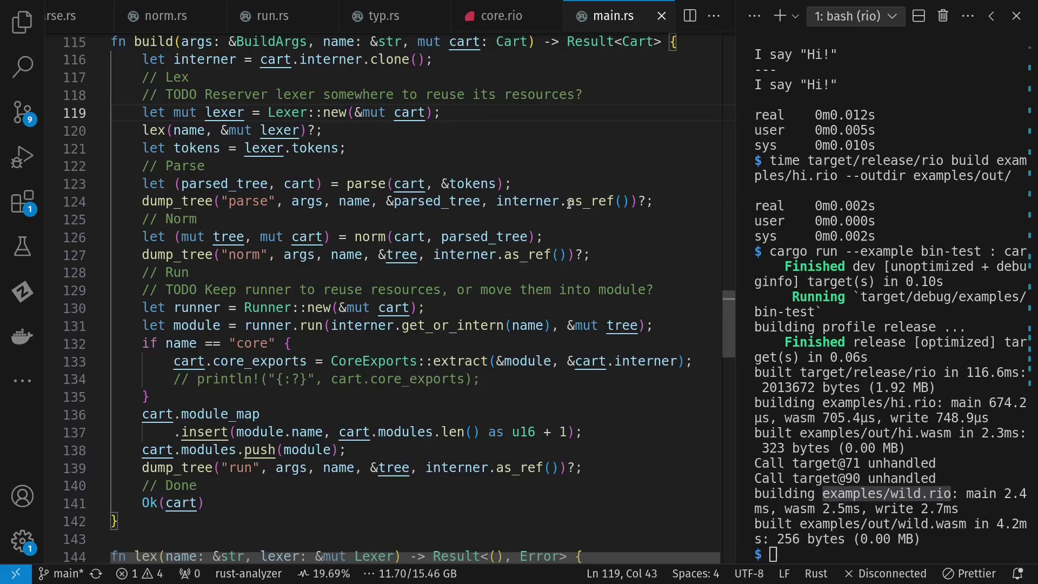
click(514, 184)
click(568, 237)
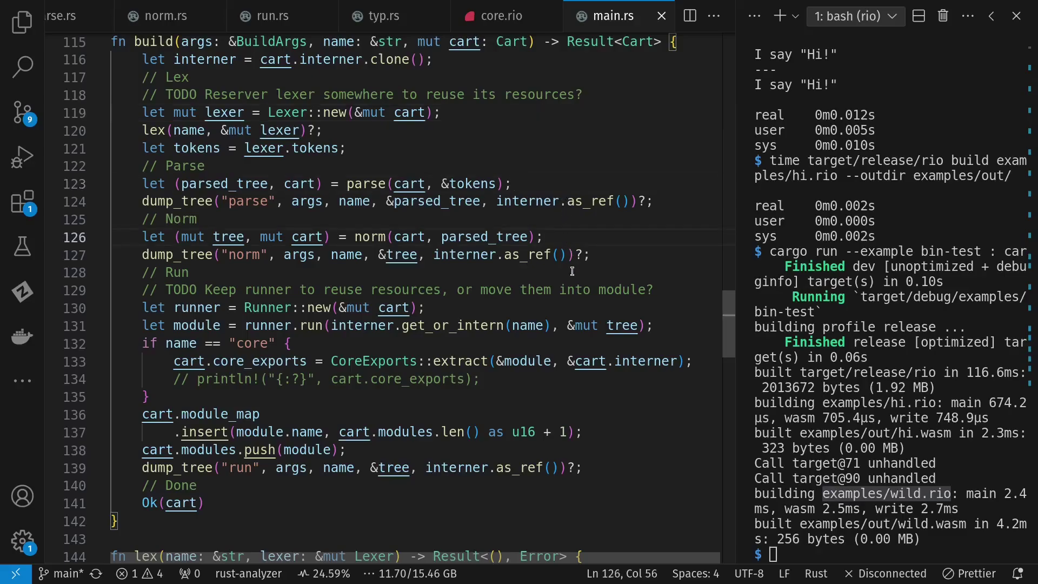
double_click(310, 326)
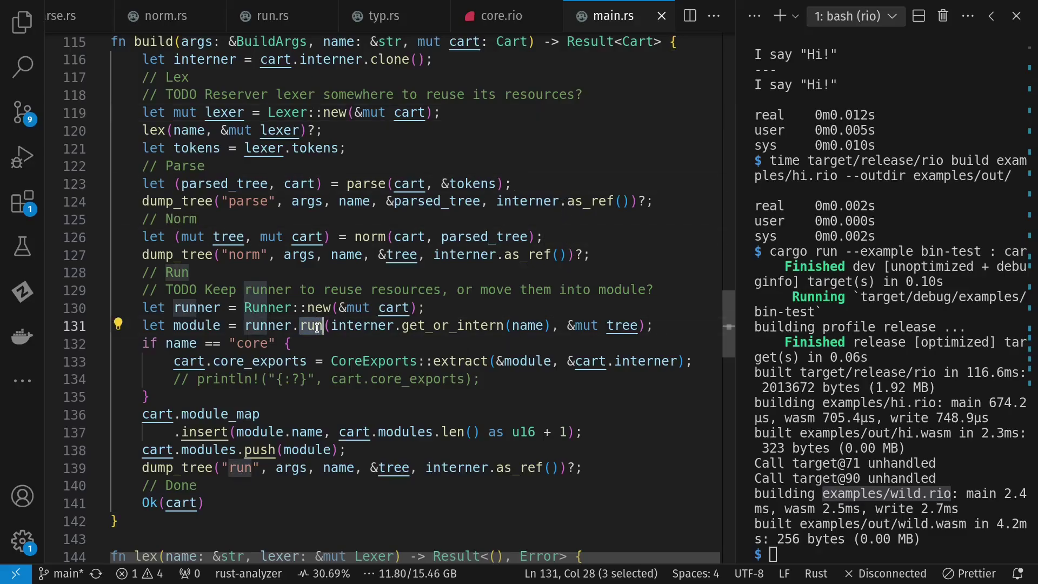
drag(728, 336, 728, 279)
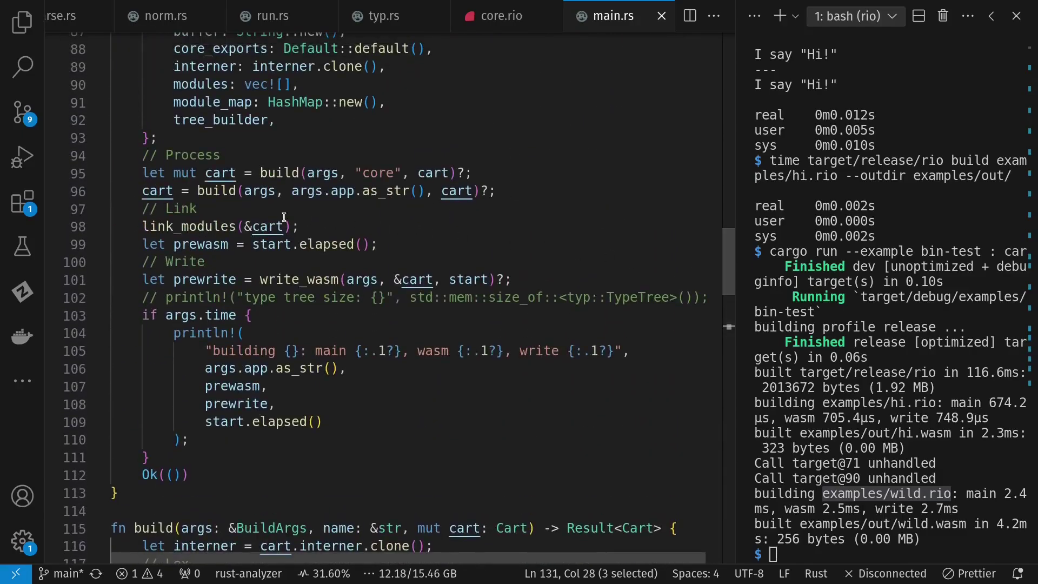
- Jump to link_modules' definition in link.rs and back, ending at the write_wasm step
double_click(217, 191)
mouse_move(189, 226)
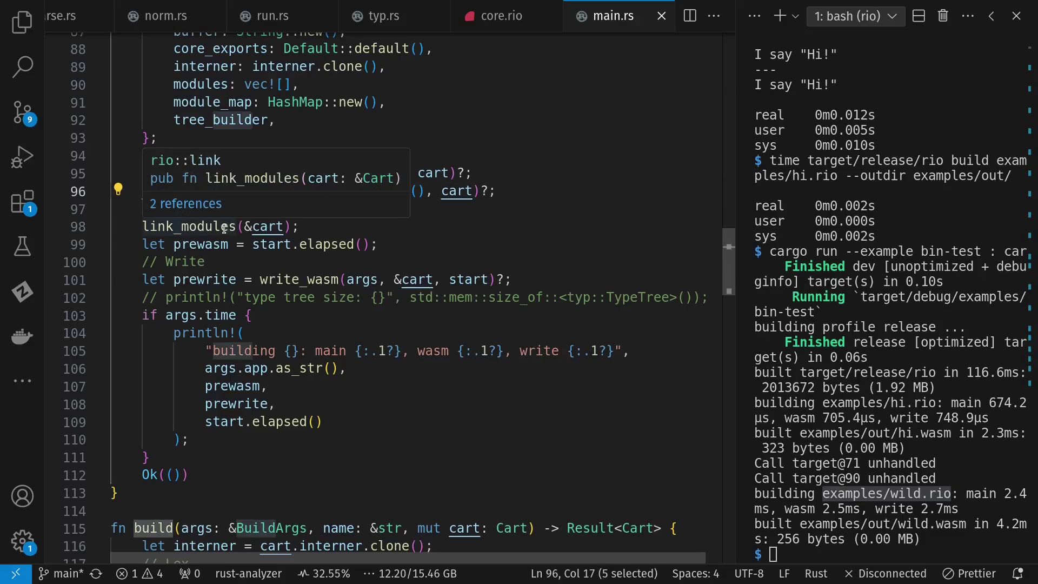
click(223, 230)
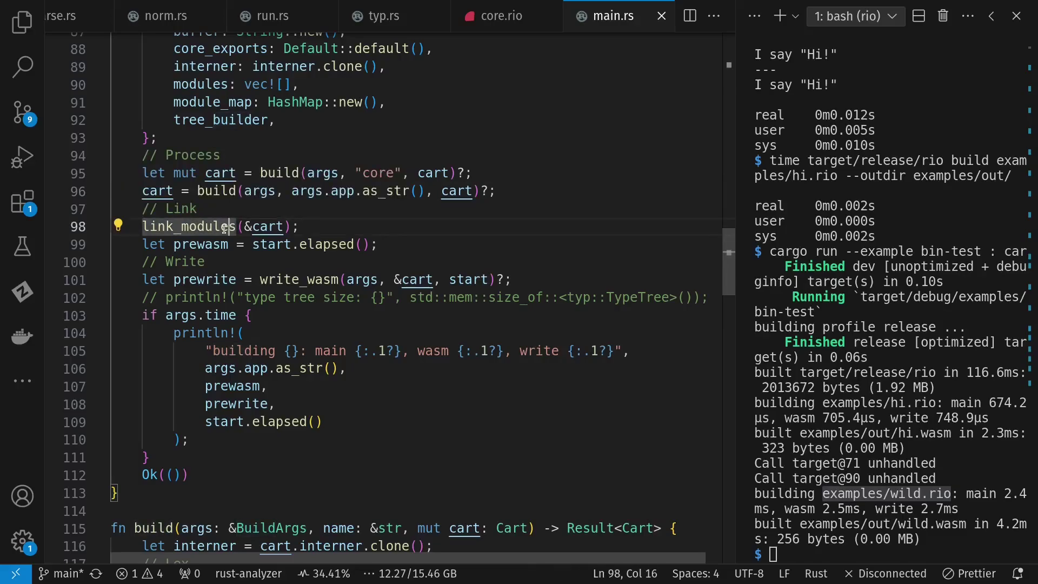
key(F12)
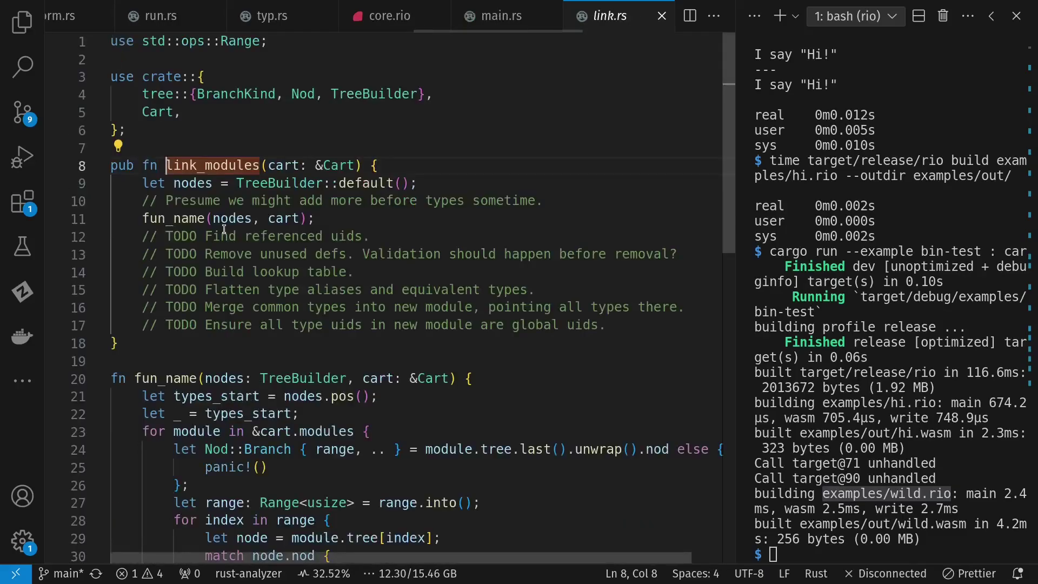
key(alt+Left)
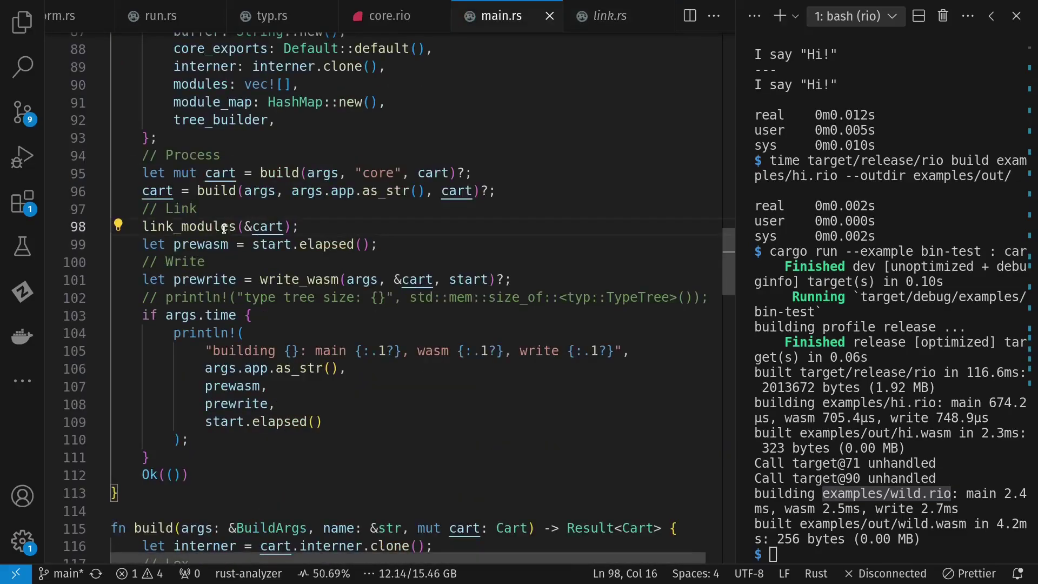
click(284, 279)
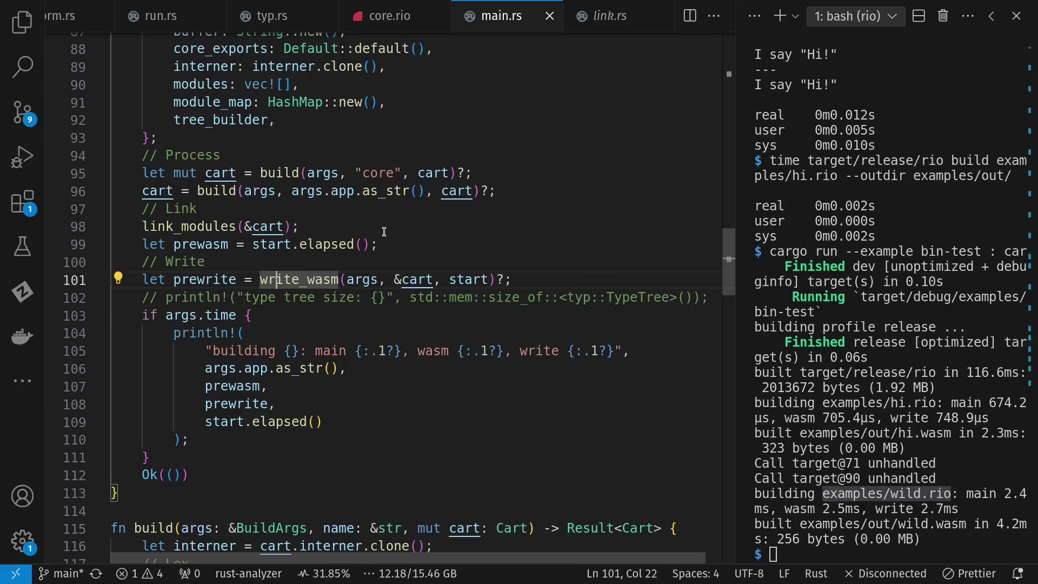
- Run cargo run --example bin-test with quick, then rerun it corrected to -- --quick
click(862, 324)
key(Up)
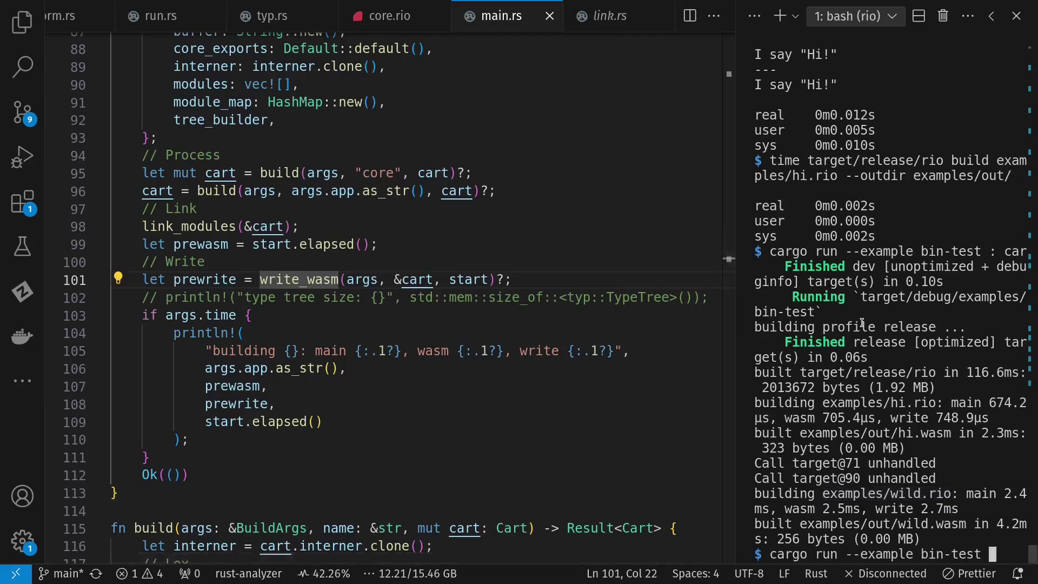
text(-- quick)
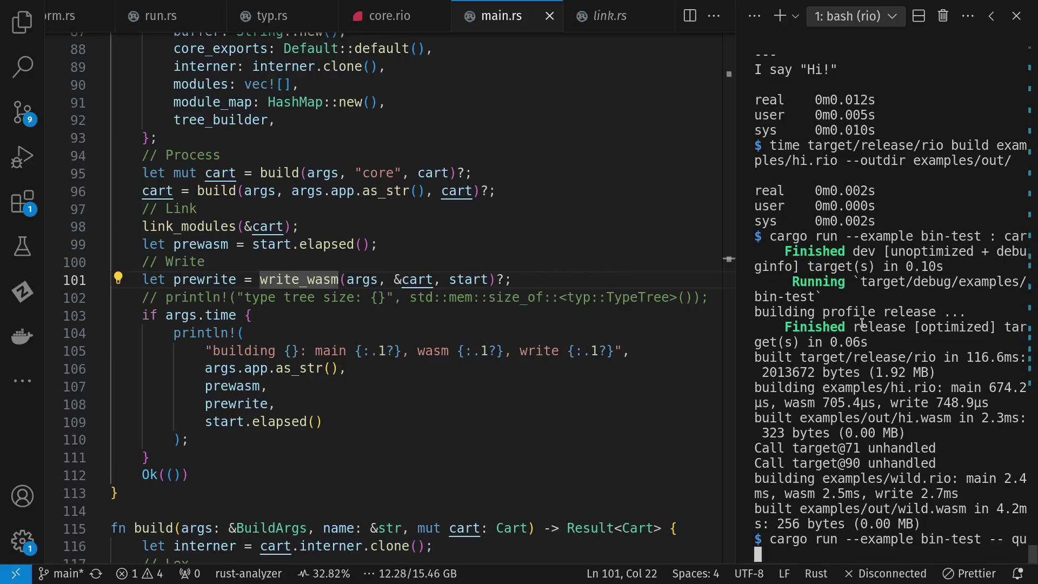
key(Return)
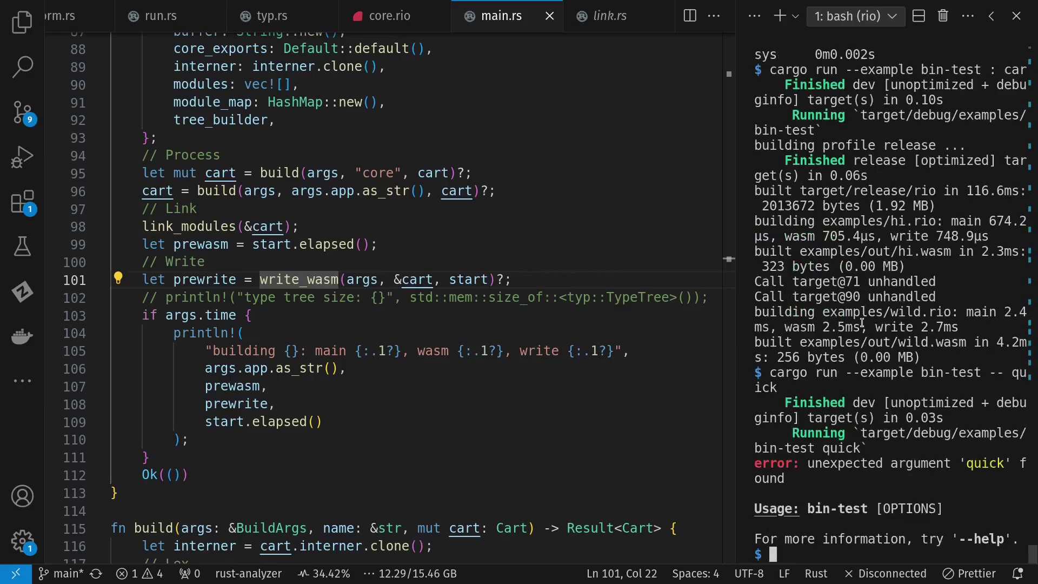
key(Up)
key(Left)
key(Left)
key(Left)
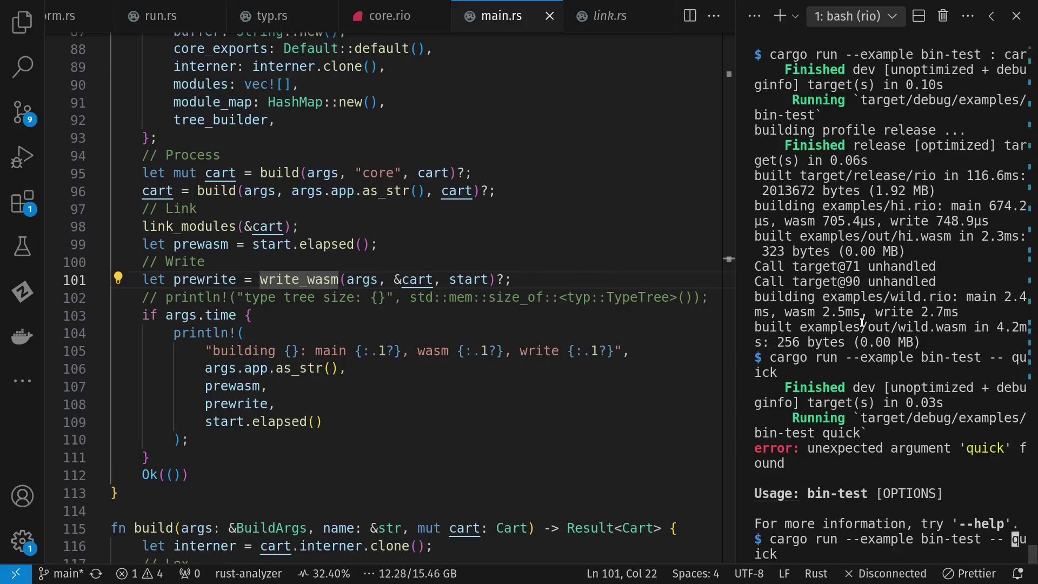
text(--)
key(Return)
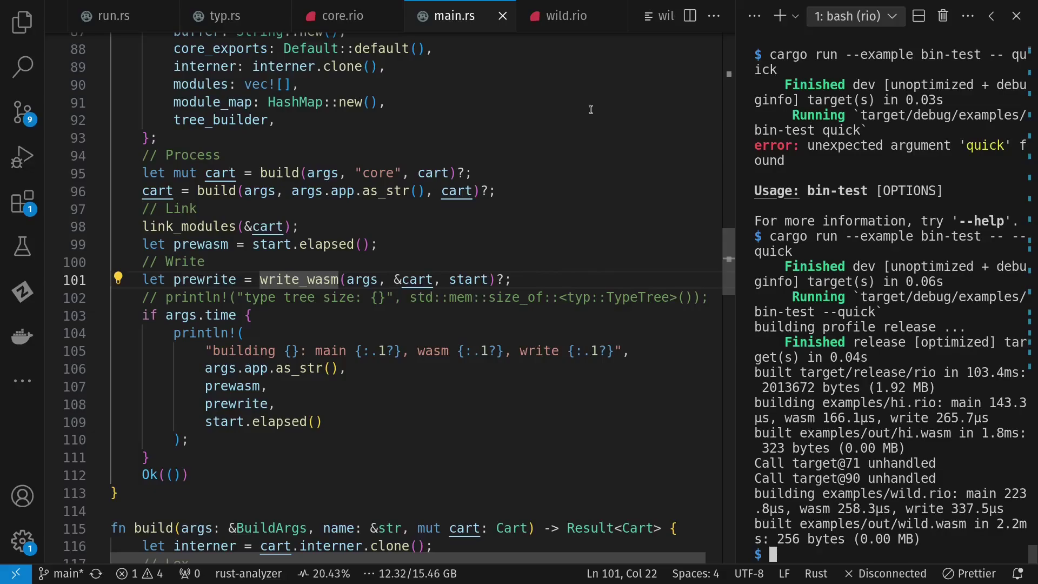
- In wild.rio, highlight line 8's braced parameters and the bare for lines 4–6
click(568, 15)
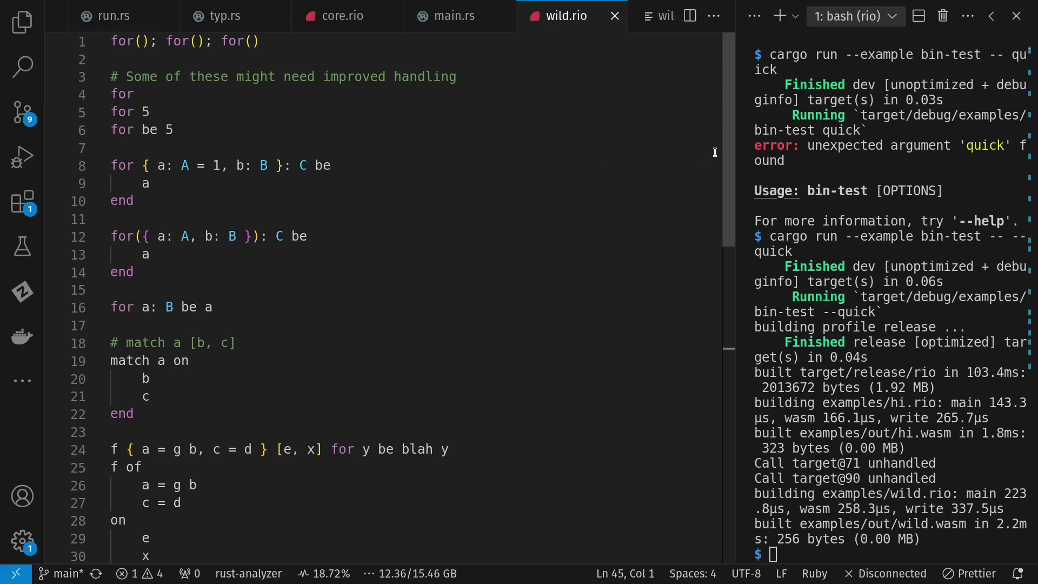
mouse_move(728, 122)
mouse_down()
mouse_move(722, 296)
mouse_move(727, 97)
mouse_up()
drag(142, 166, 284, 166)
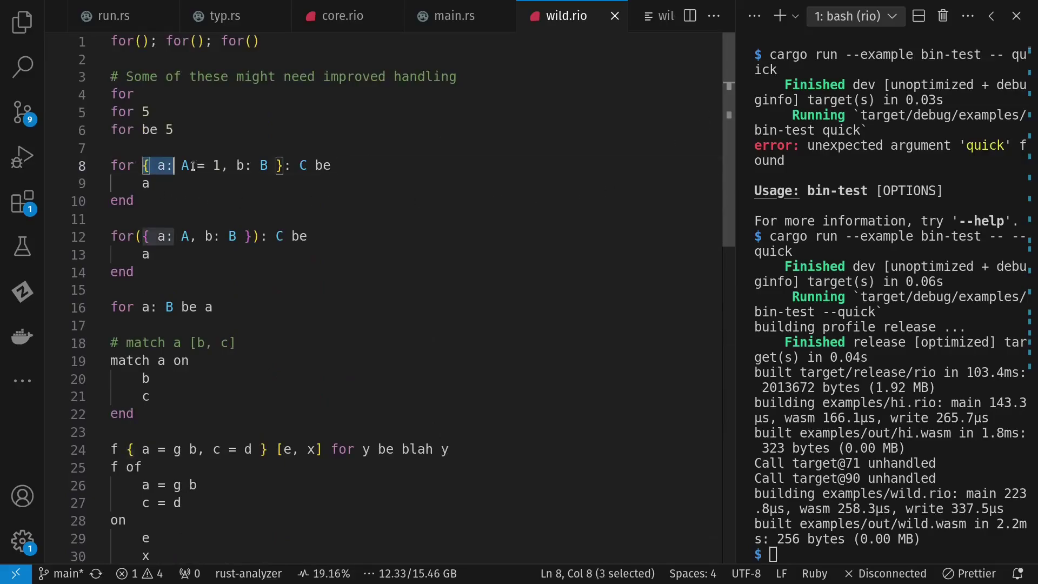
click(308, 145)
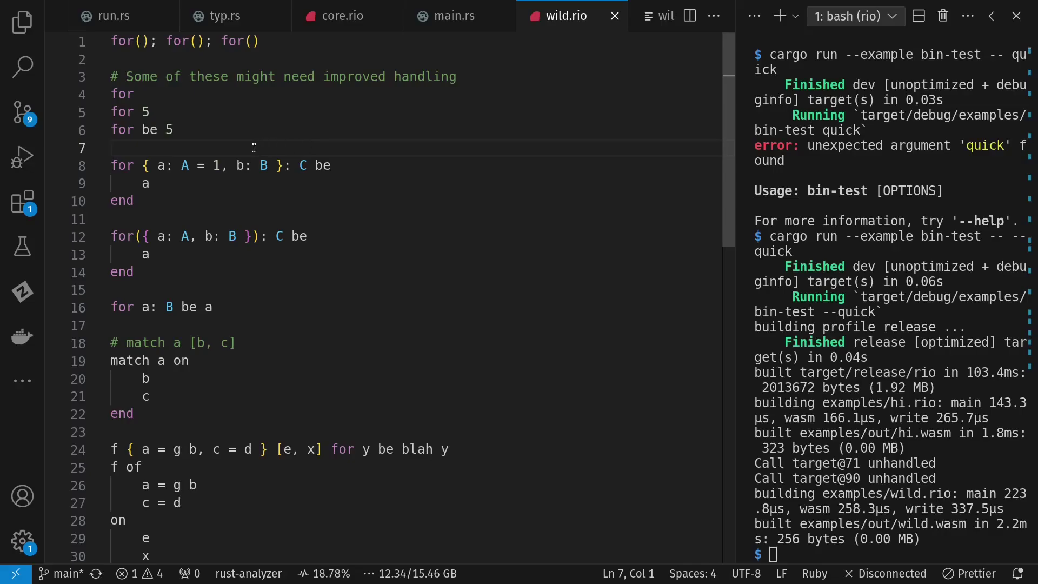
key(shift+Up)
key(shift+Up)
key(shift+Up)
click(174, 149)
- Switch to wild.run.txt and highlight the entries of its Types section
key(ctrl+Page_Down)
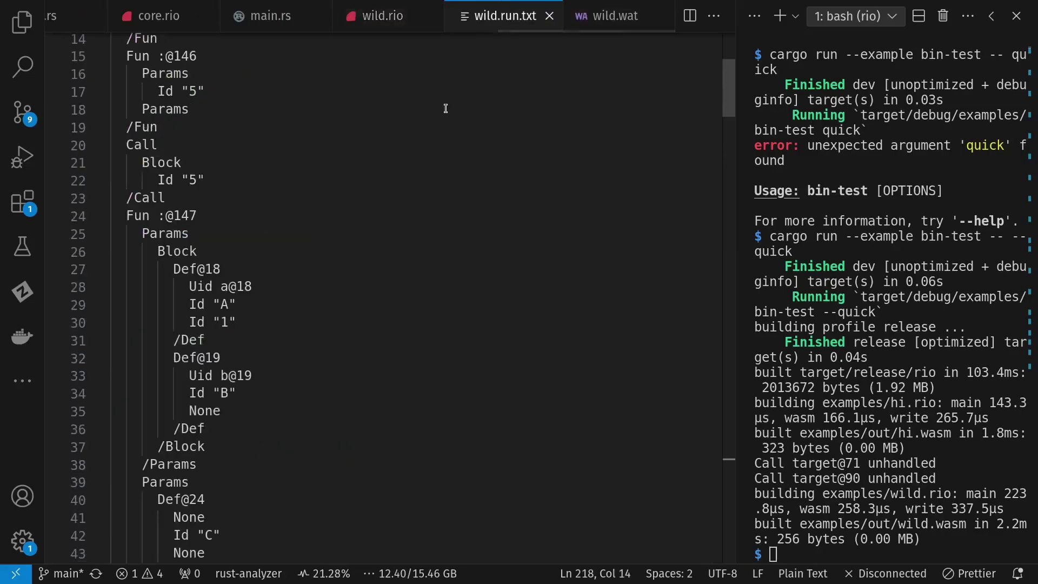
drag(728, 74, 688, 520)
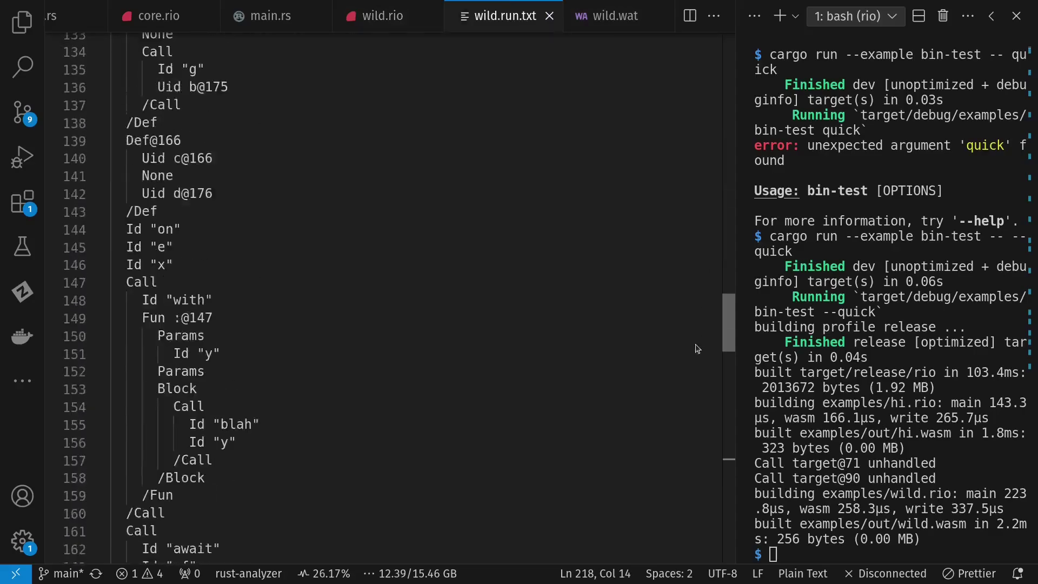
scroll(496, 398, up, 2)
scroll(495, 398, up, 3)
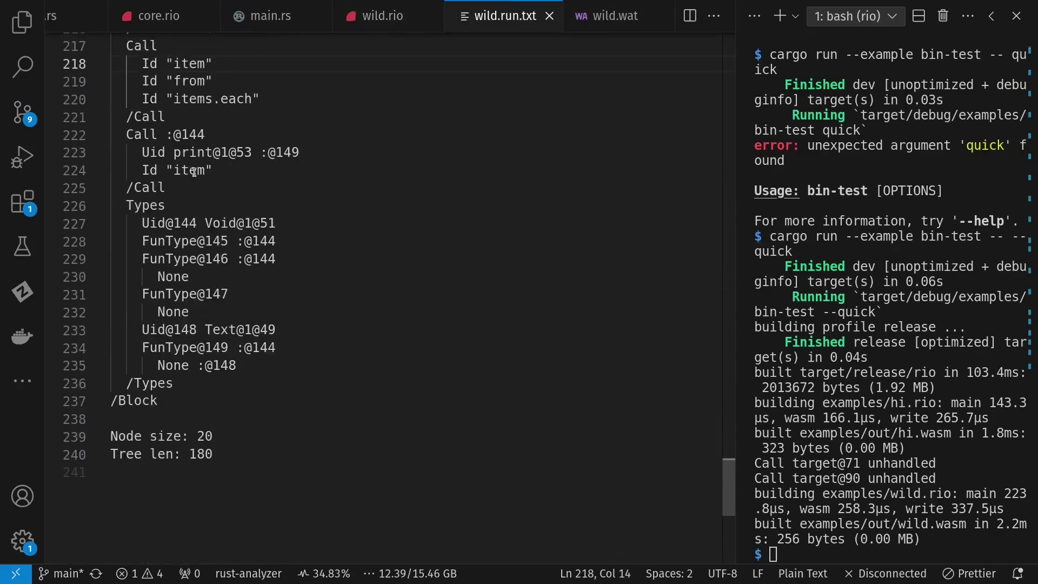
drag(81, 224, 71, 363)
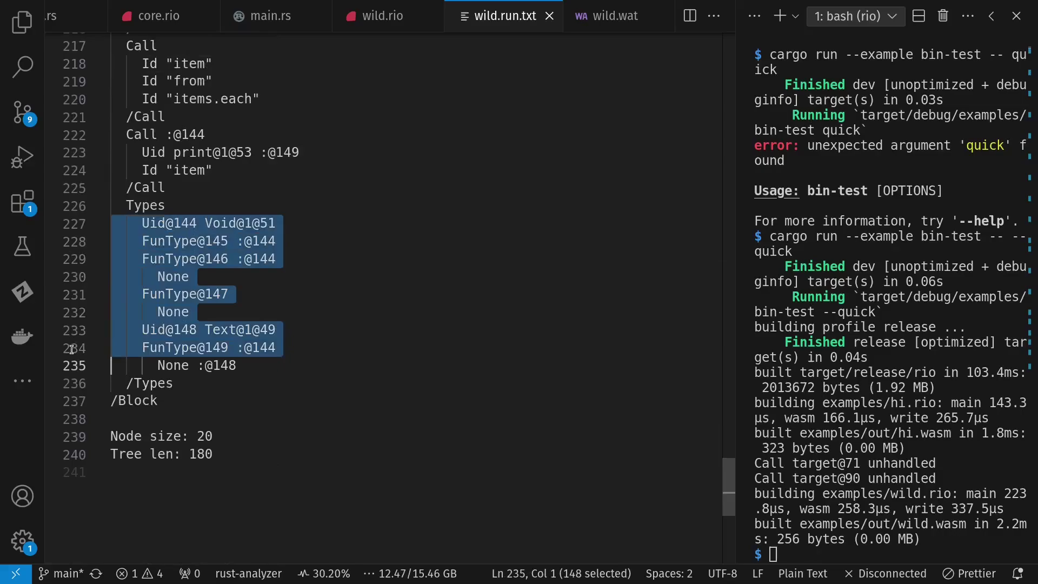
- In wild.wat, highlight the memory, global and export lines at the module's end
click(615, 15)
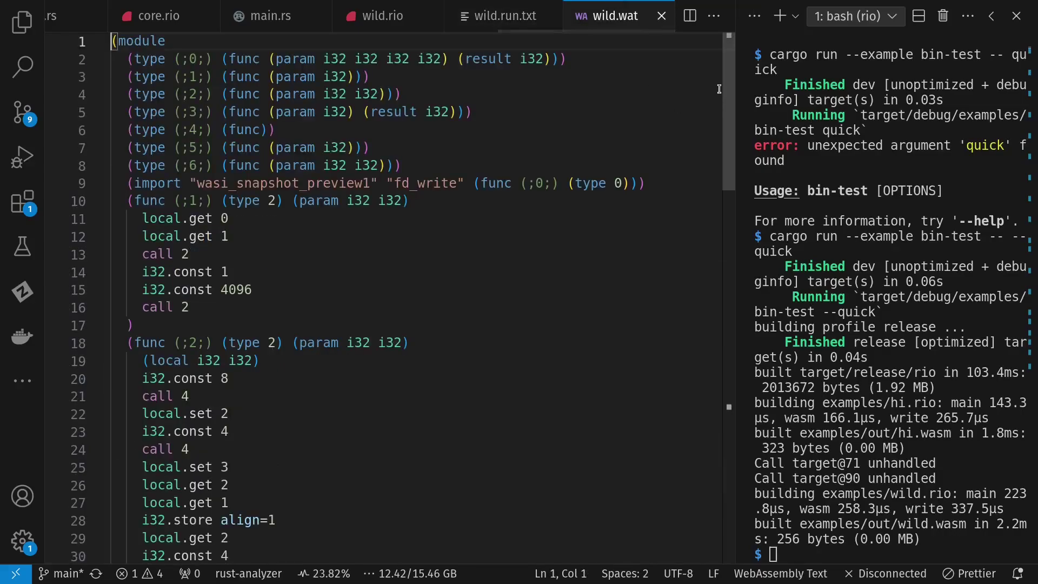
drag(726, 88, 728, 309)
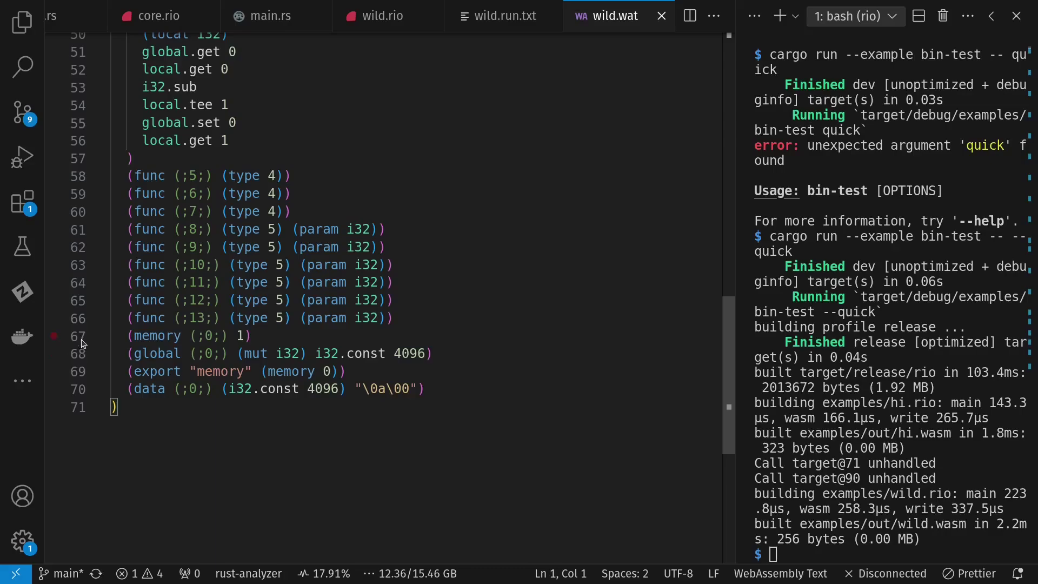
drag(81, 336, 82, 390)
click(130, 442)
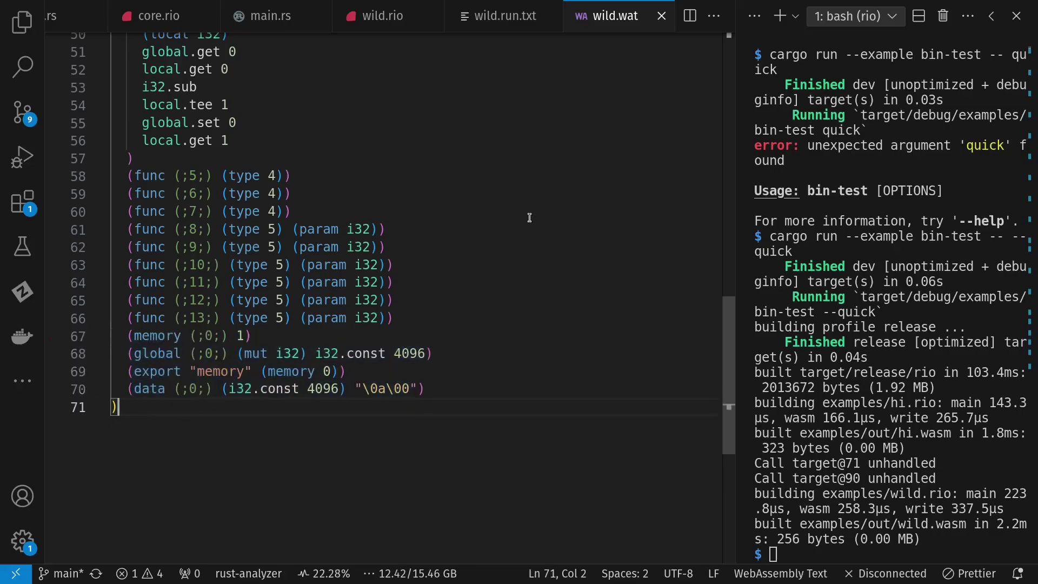
scroll(531, 213, up, 2)
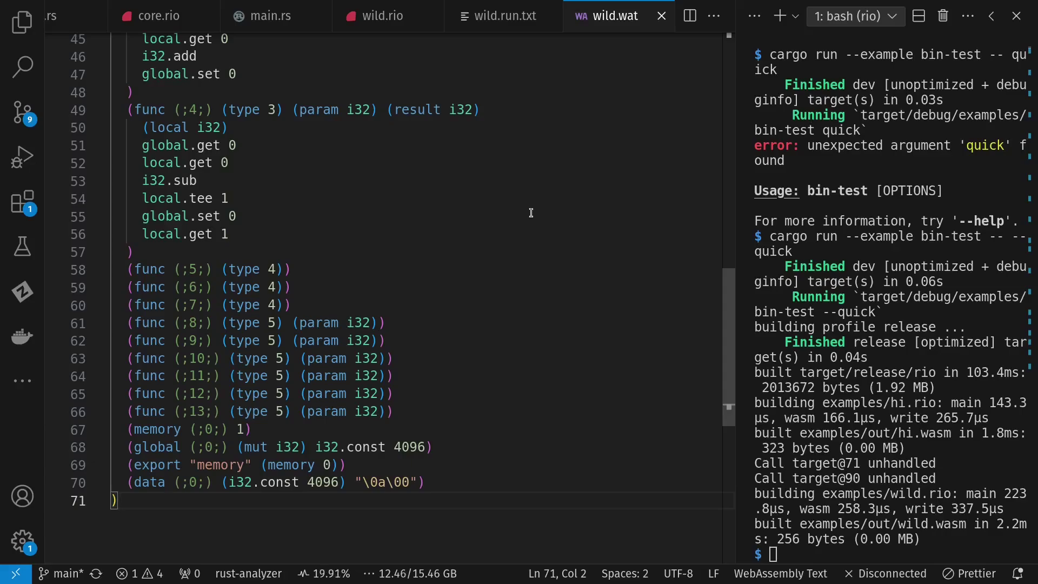
- Recall the hi.wasm wasmer command from history, change it to wild.wasm and run it
click(795, 203)
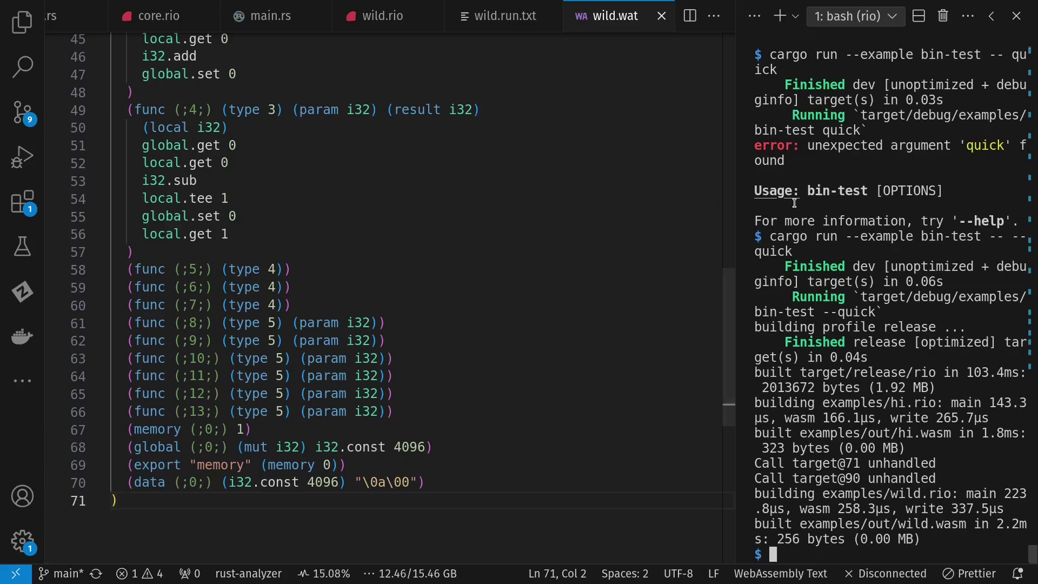
key(ctrl+r)
text(wasm)
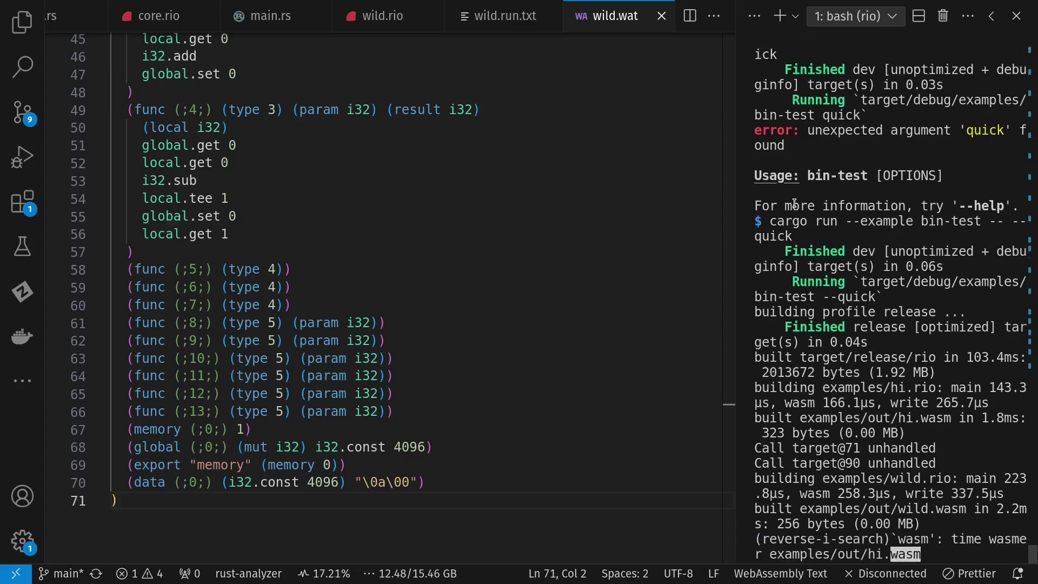
key(Right)
key(Right)
key(End)
key(BackSpace)
key(BackSpace)
key(BackSpace)
key(BackSpace)
key(BackSpace)
key(BackSpace)
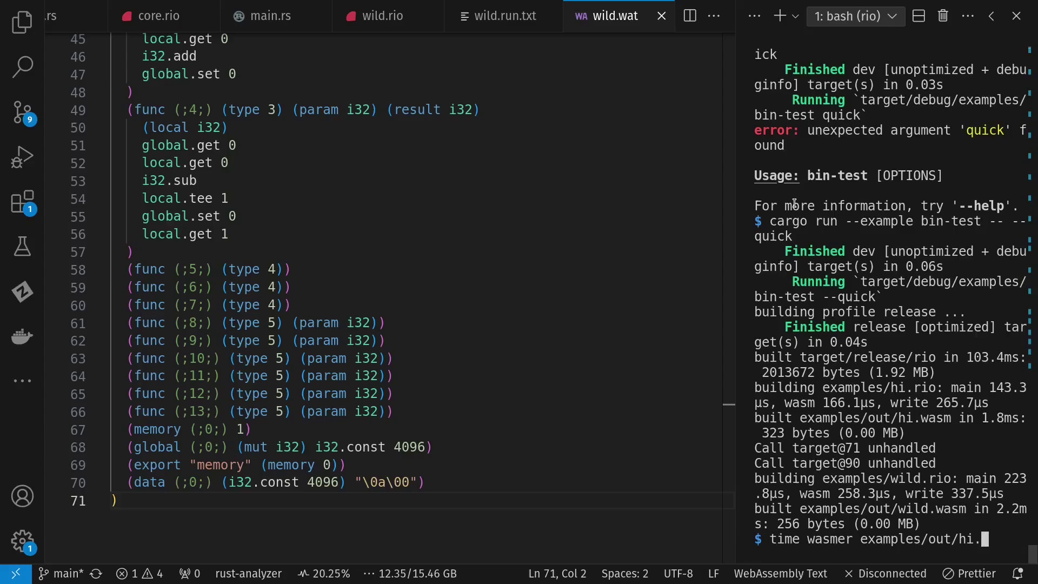
key(BackSpace)
key(BackSpace)
key(BackSpace)
text(wild.)
text(wa)
text(sm)
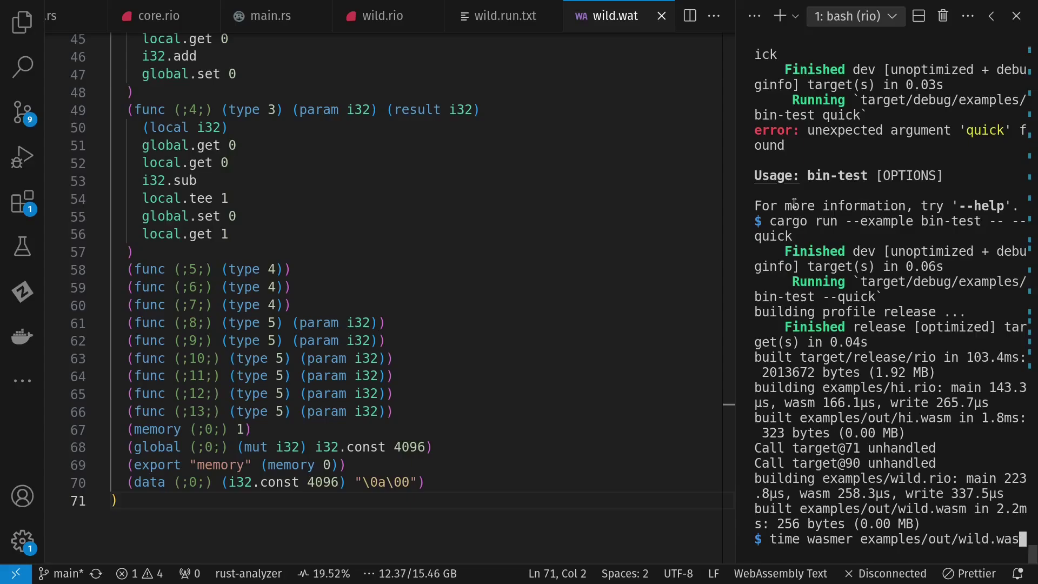
key(Return)
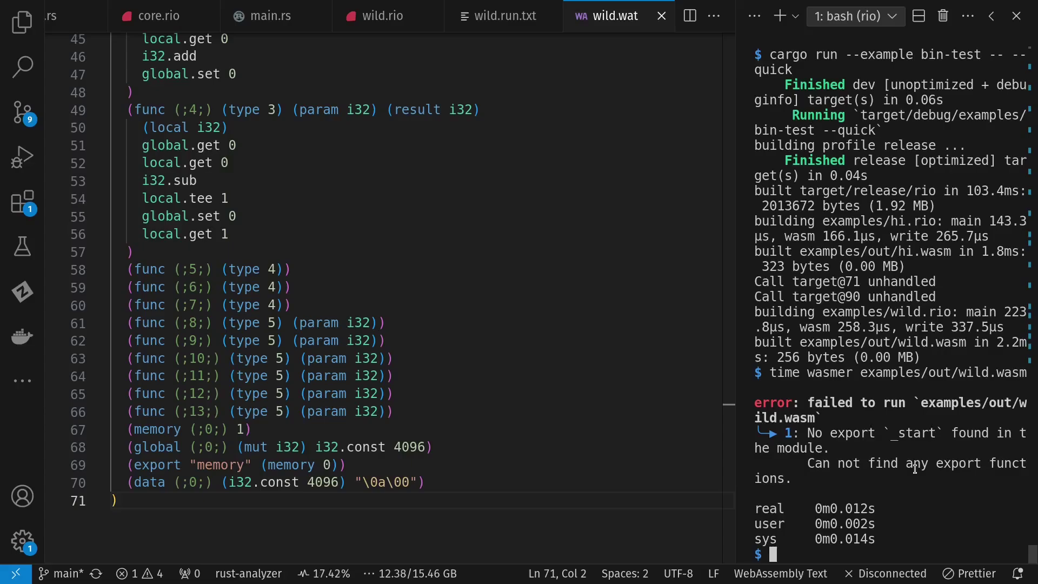
scroll(421, 12, up, 5)
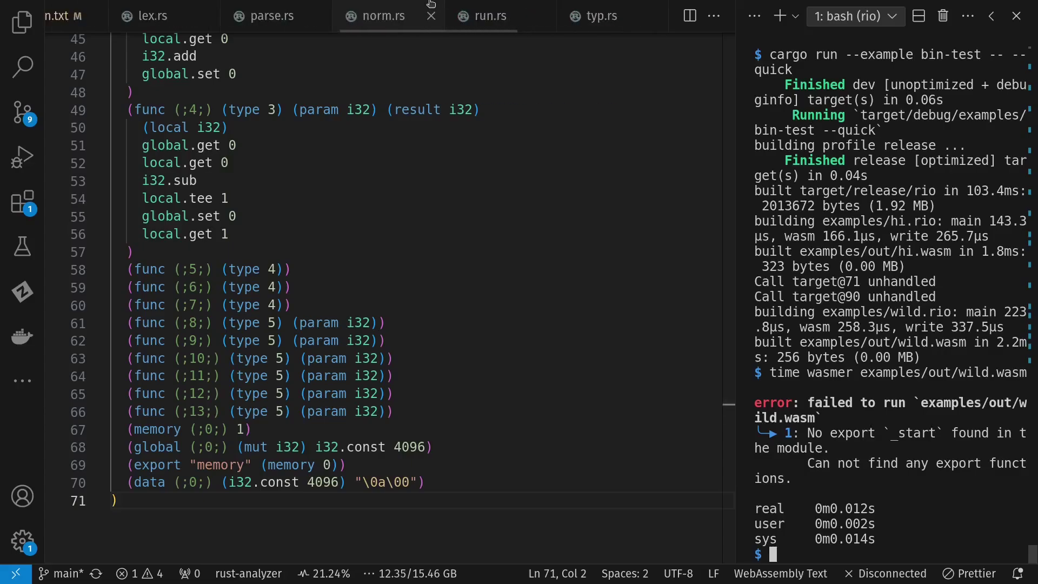
scroll(203, 12, up, 5)
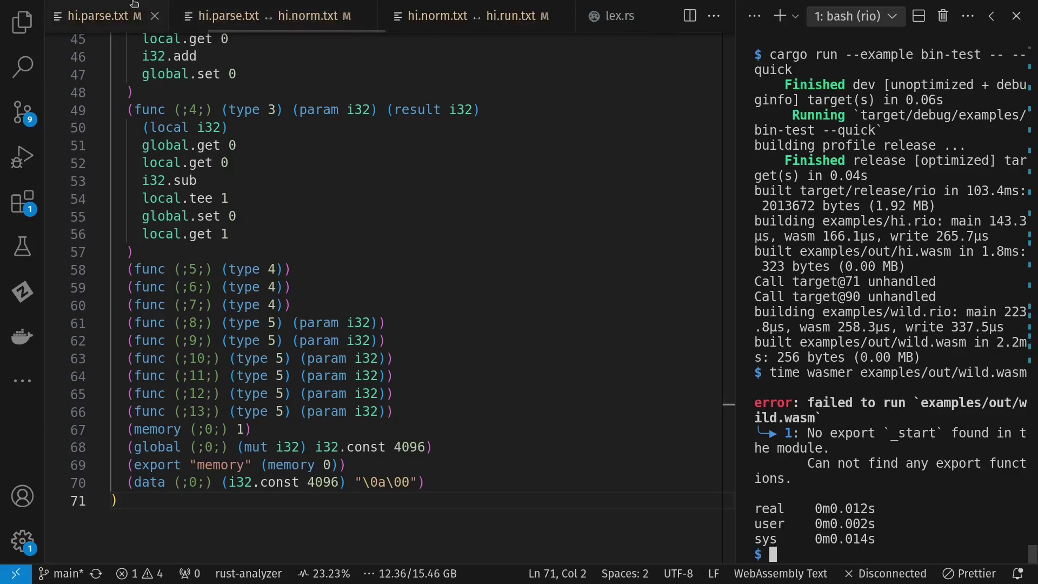
- View hi.parse.txt and the parse-to-normalised tree diff, returning to the parse tree
click(105, 15)
drag(727, 84, 726, 98)
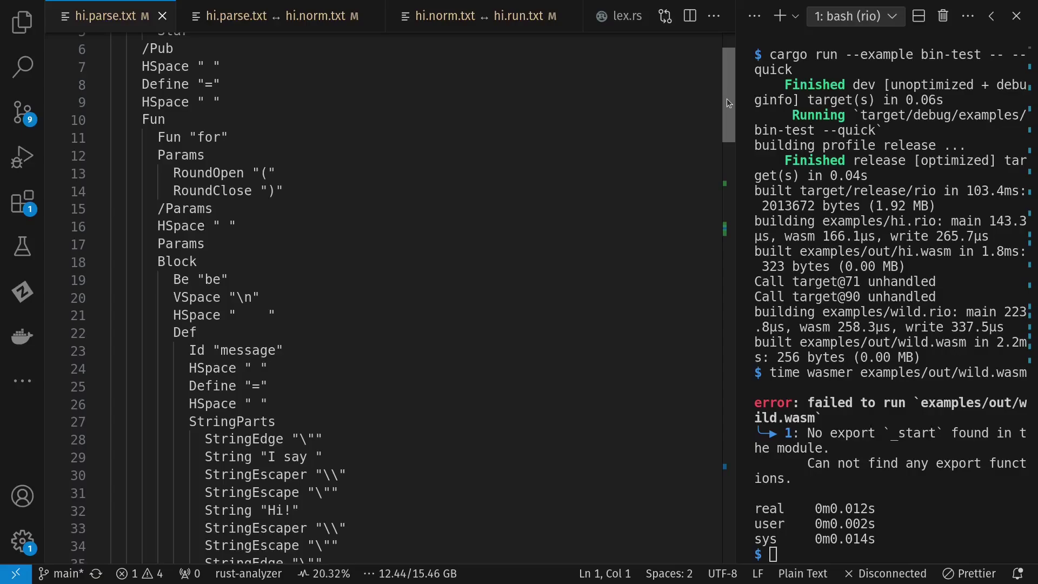
drag(727, 98, 738, 454)
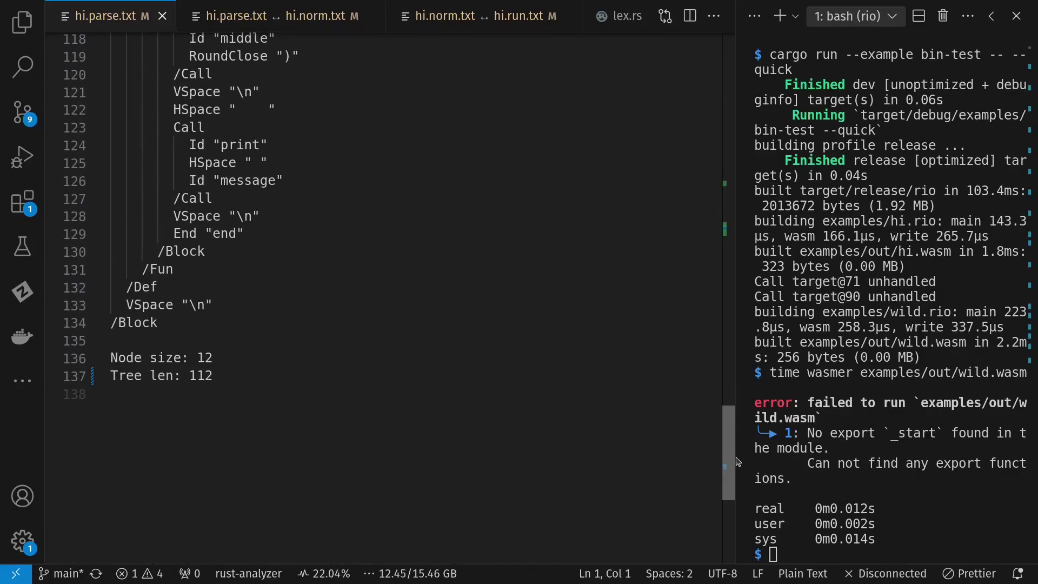
click(281, 16)
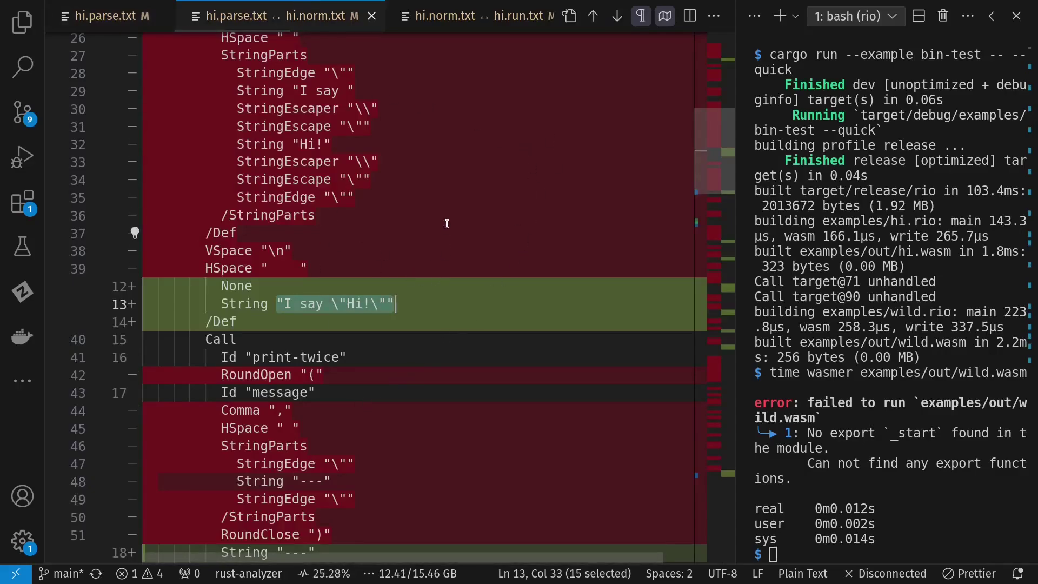
key(ctrl+Page_Up)
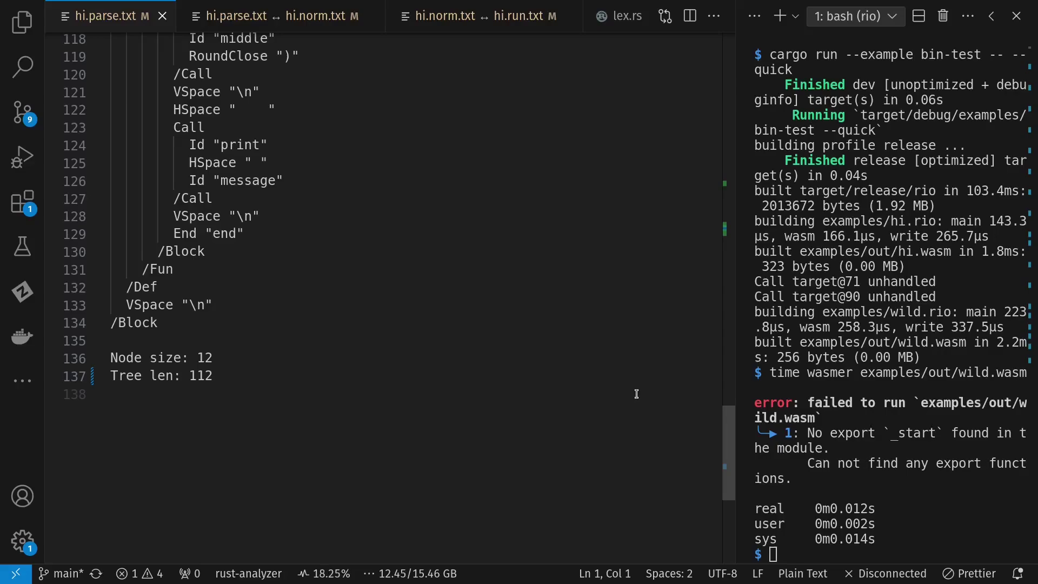
- Rerun time wasmer examples/out/hi.wasm from the terminal history
click(922, 365)
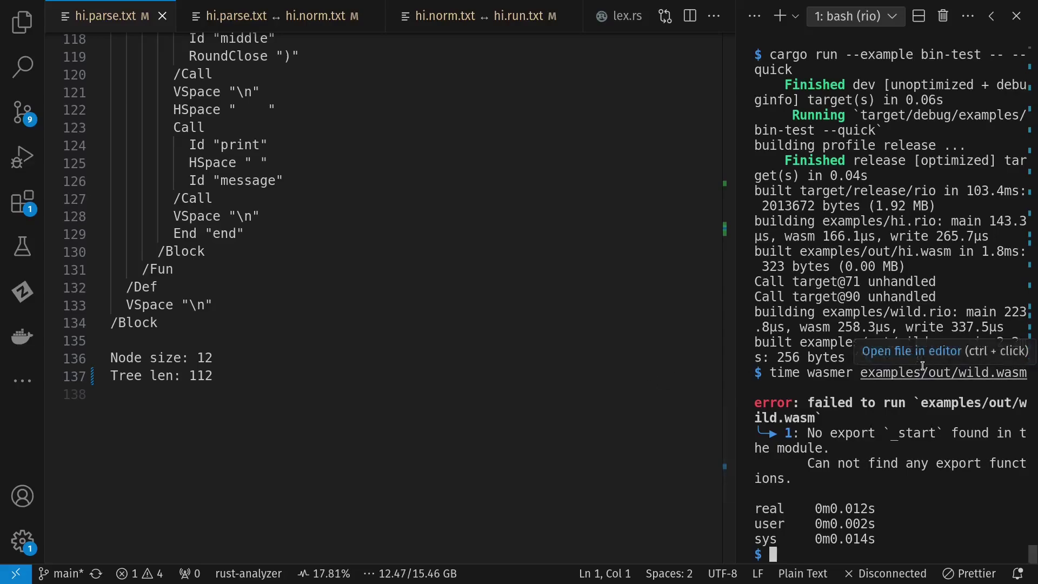
key(Up)
key(Up)
key(Return)
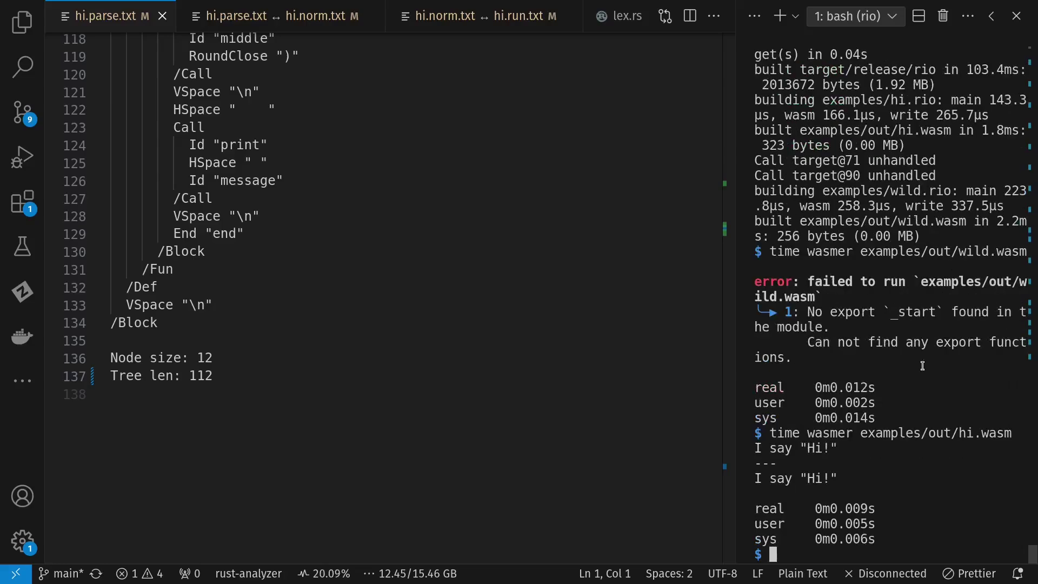